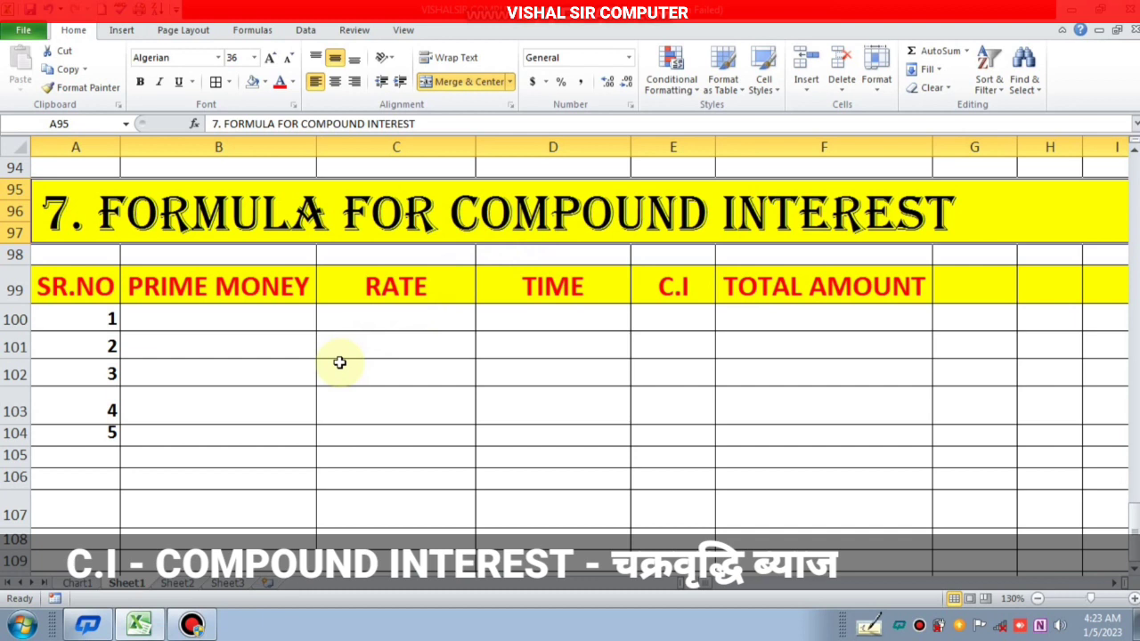
Step: Walk through row 100's prime money, rate, time, C.I and total amount cells
left_click(223, 312)
left_click(418, 323)
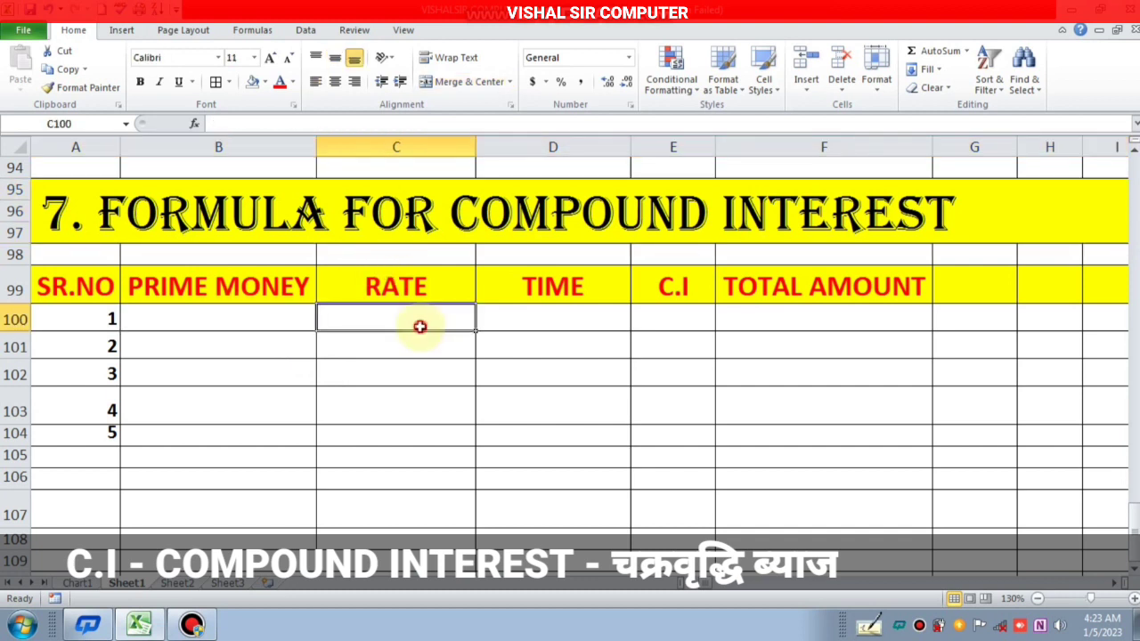
left_click(549, 325)
left_click(667, 324)
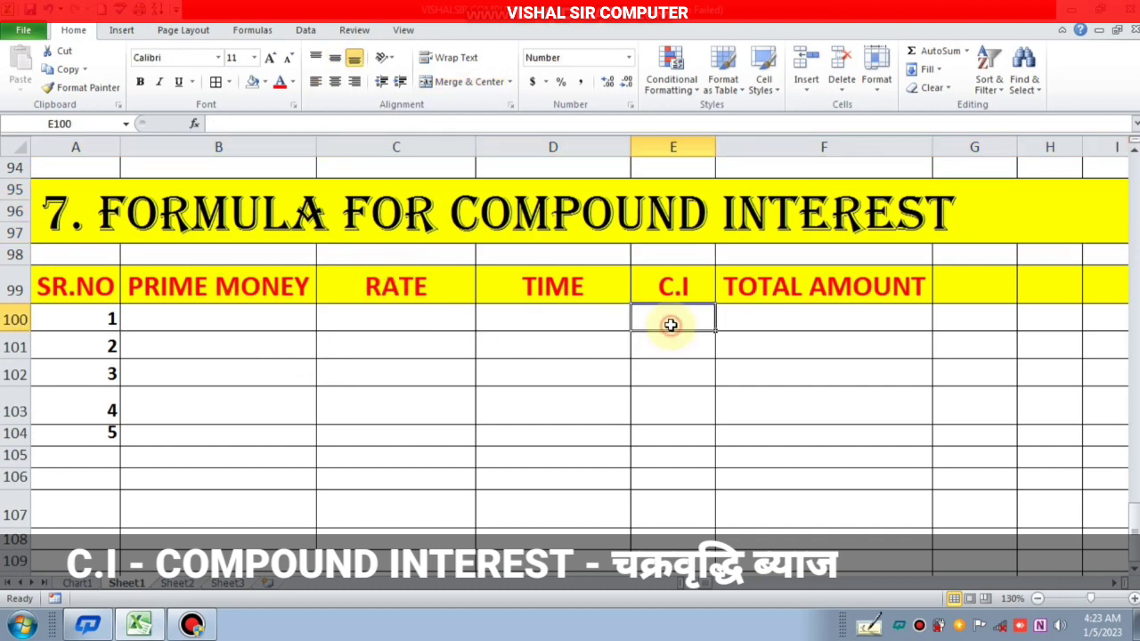
left_click(768, 318)
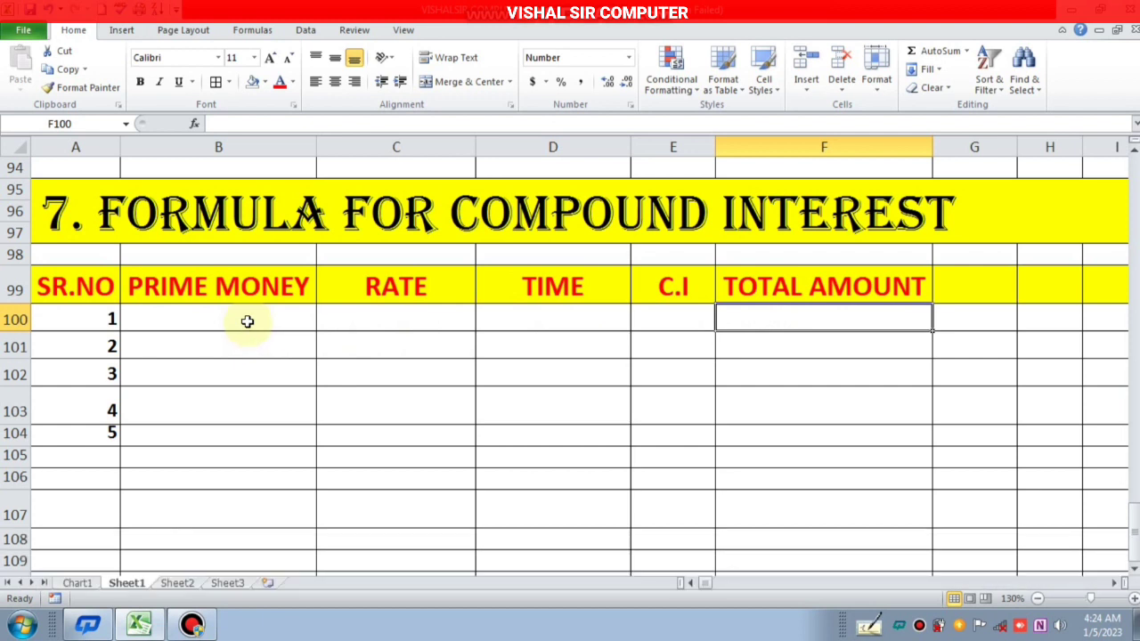
Step: Enter 500 as prime money, 8% as rate and 1 as time in B100:D100
left_click(248, 322)
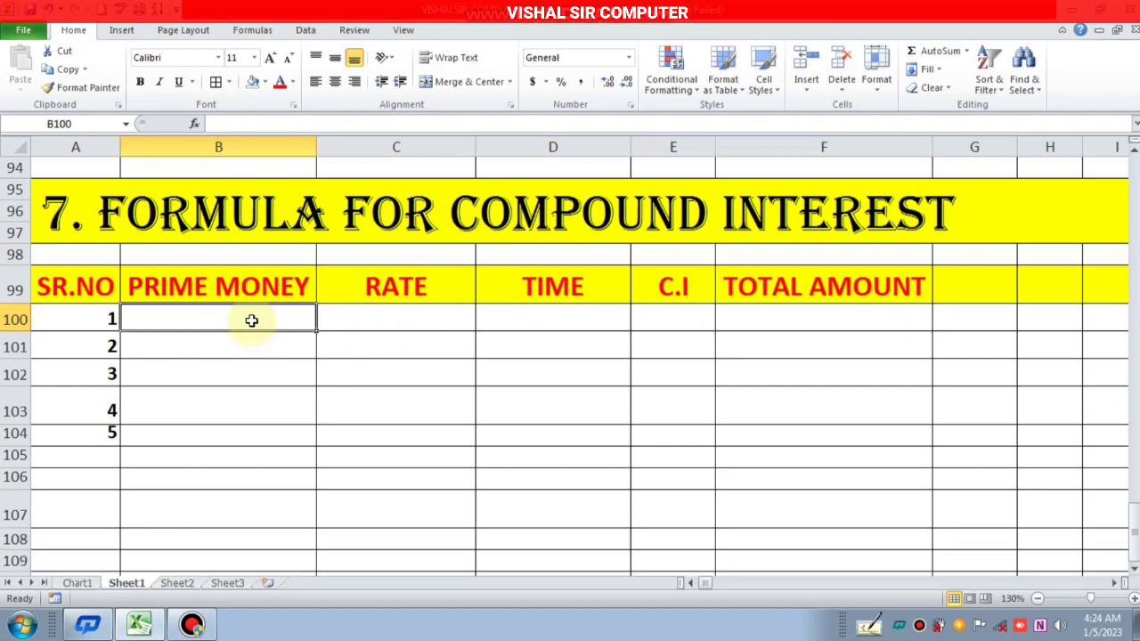
type("500")
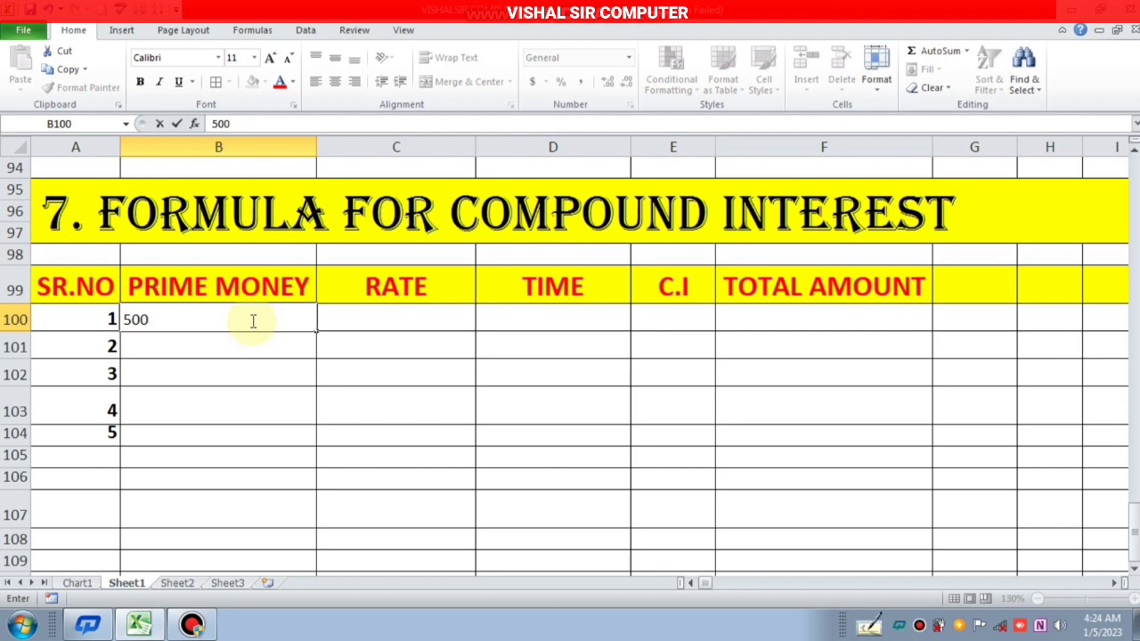
key("Tab")
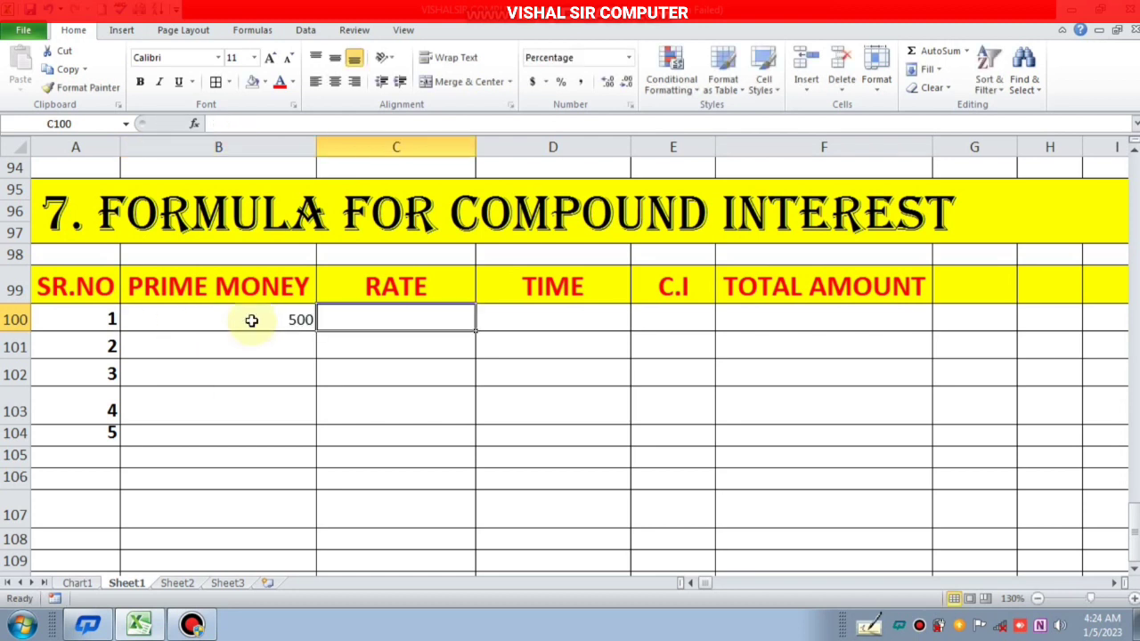
type("5")
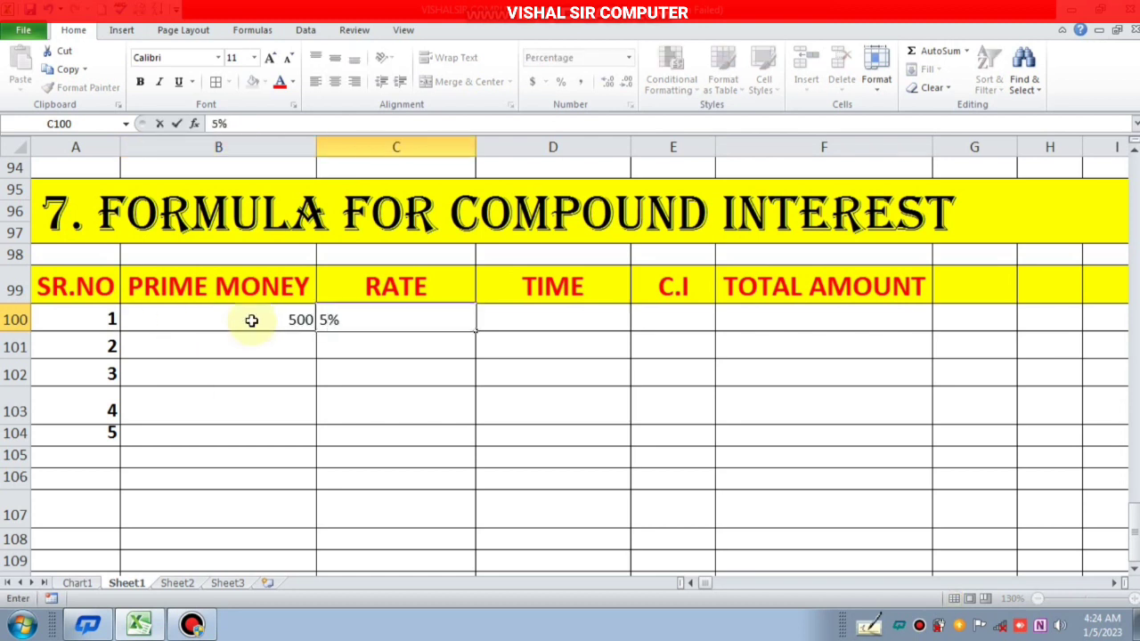
key("BackSpace")
type("6")
key("BackSpace")
type("8")
key("Tab")
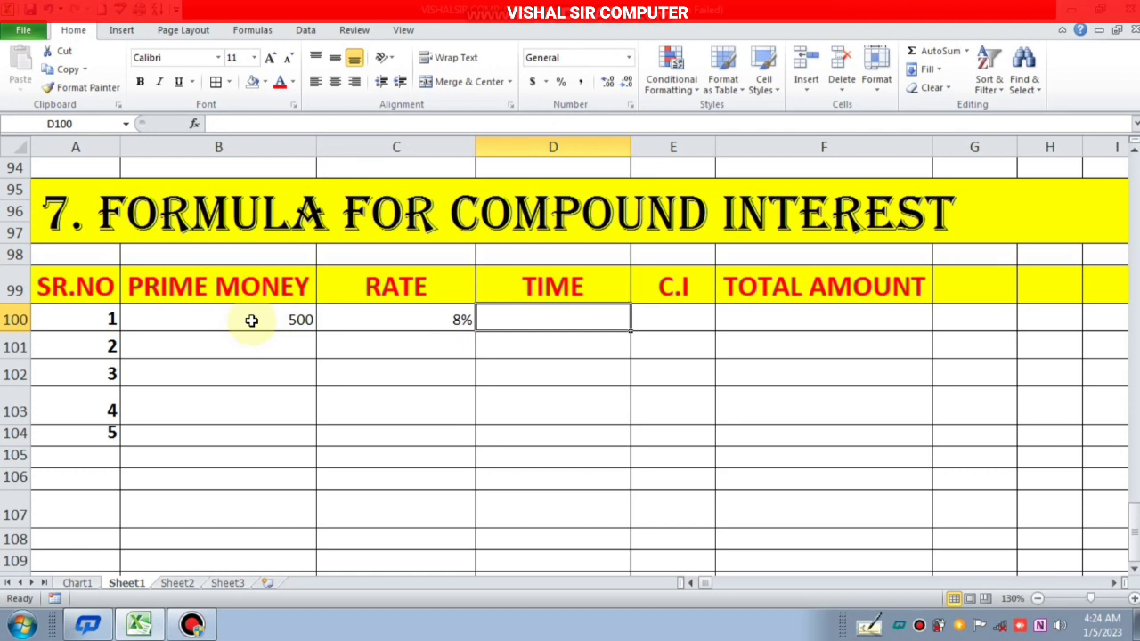
type("1")
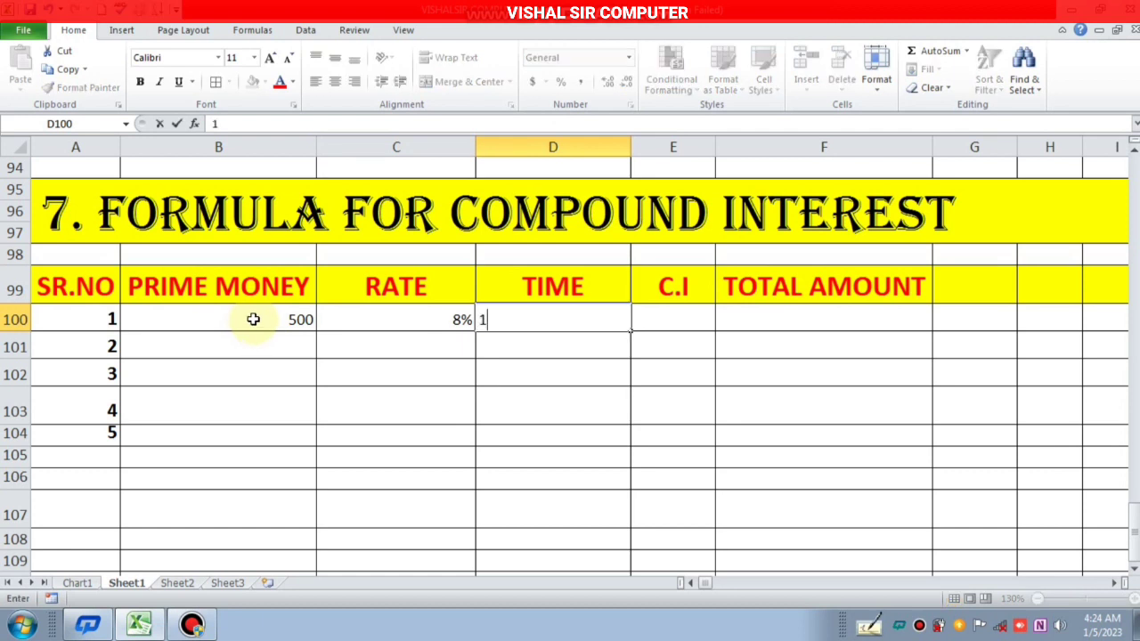
left_click(675, 323)
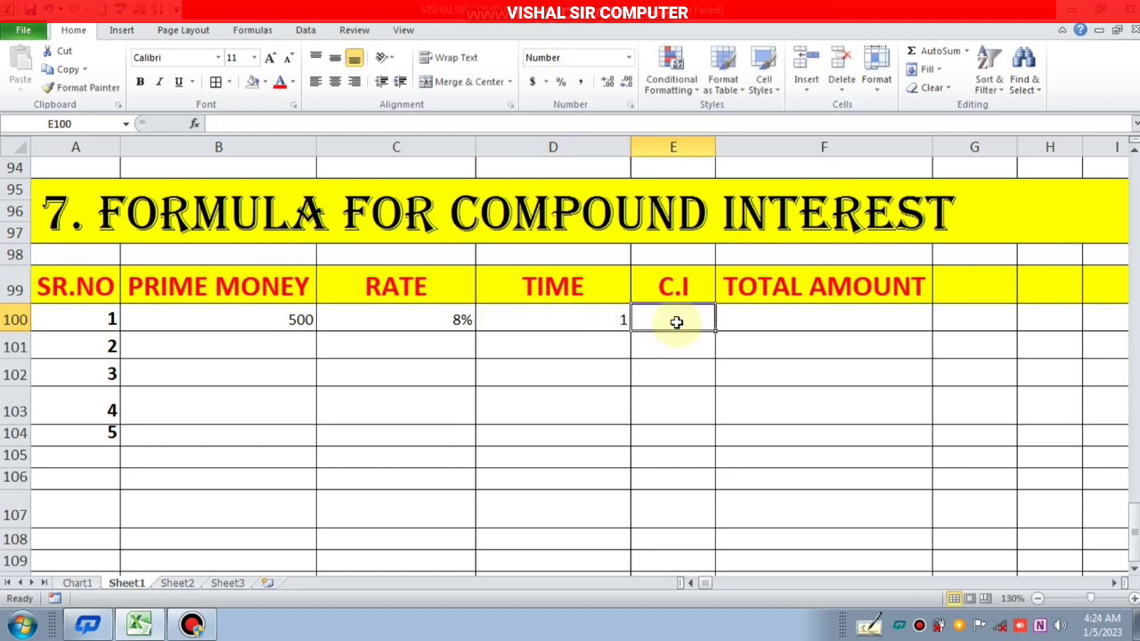
Step: Review the 500, 8% and 1 values in B100 through D100
left_click(298, 321)
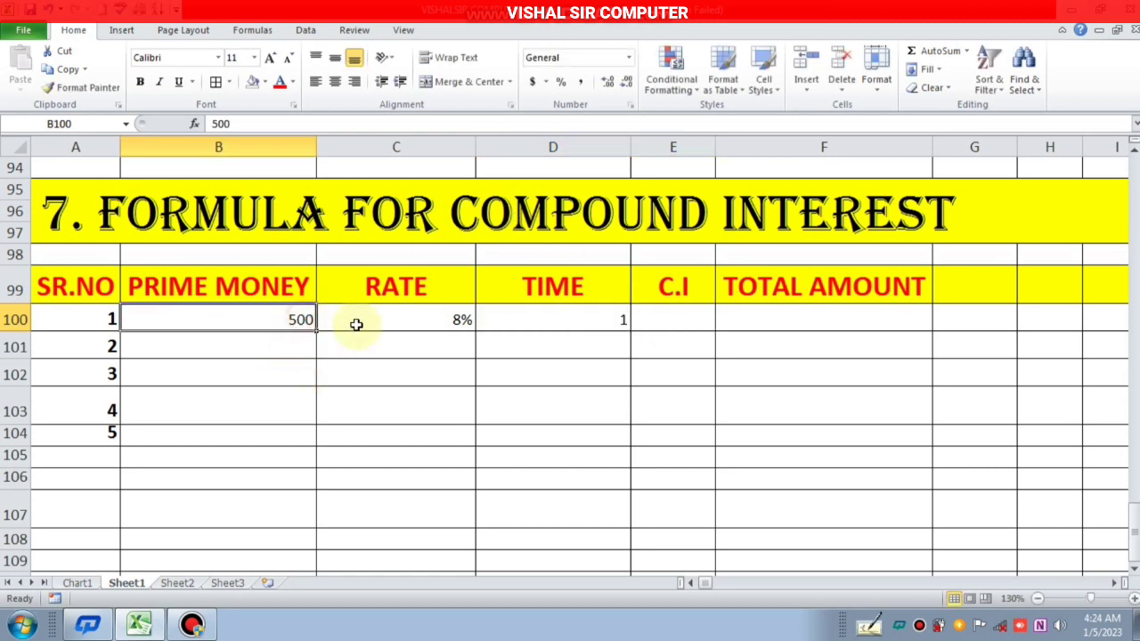
left_click(412, 326)
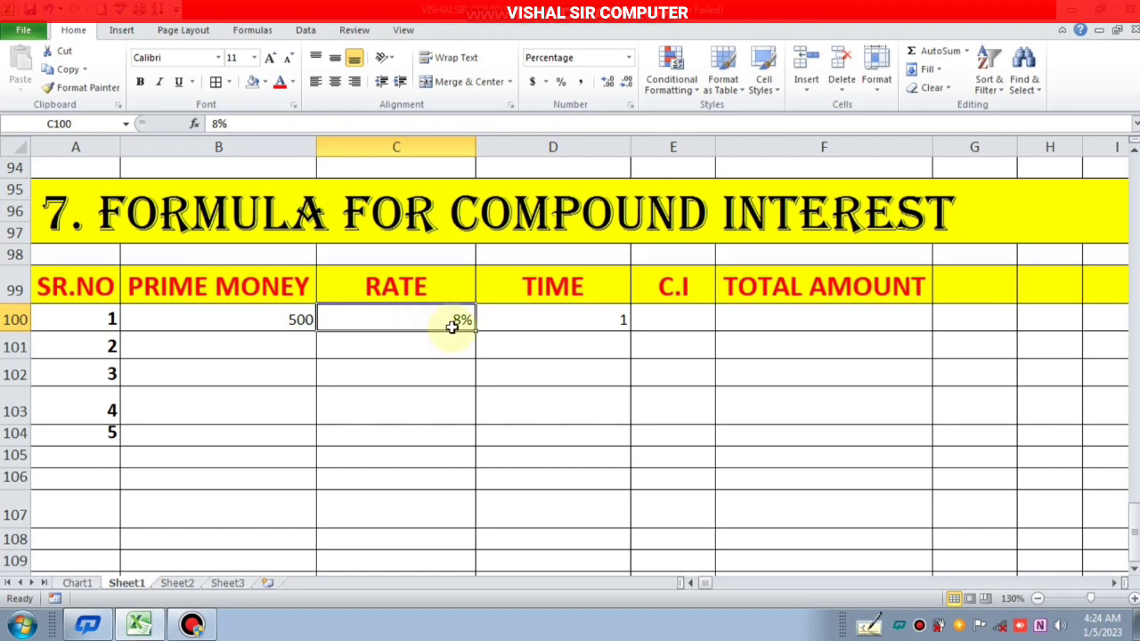
left_click(580, 325)
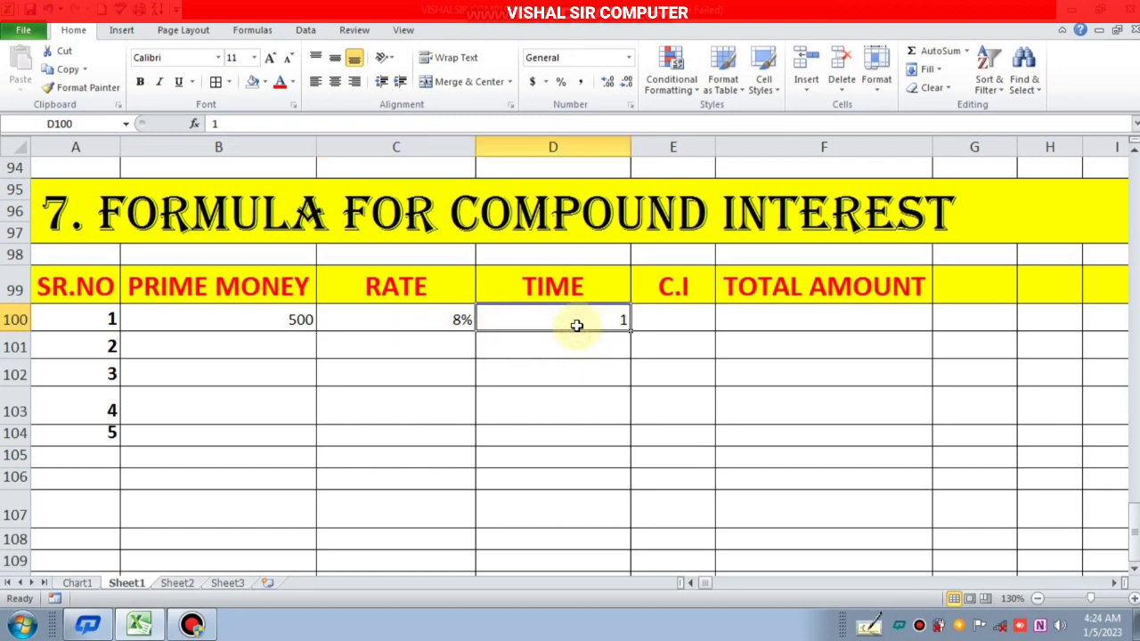
left_click(276, 316)
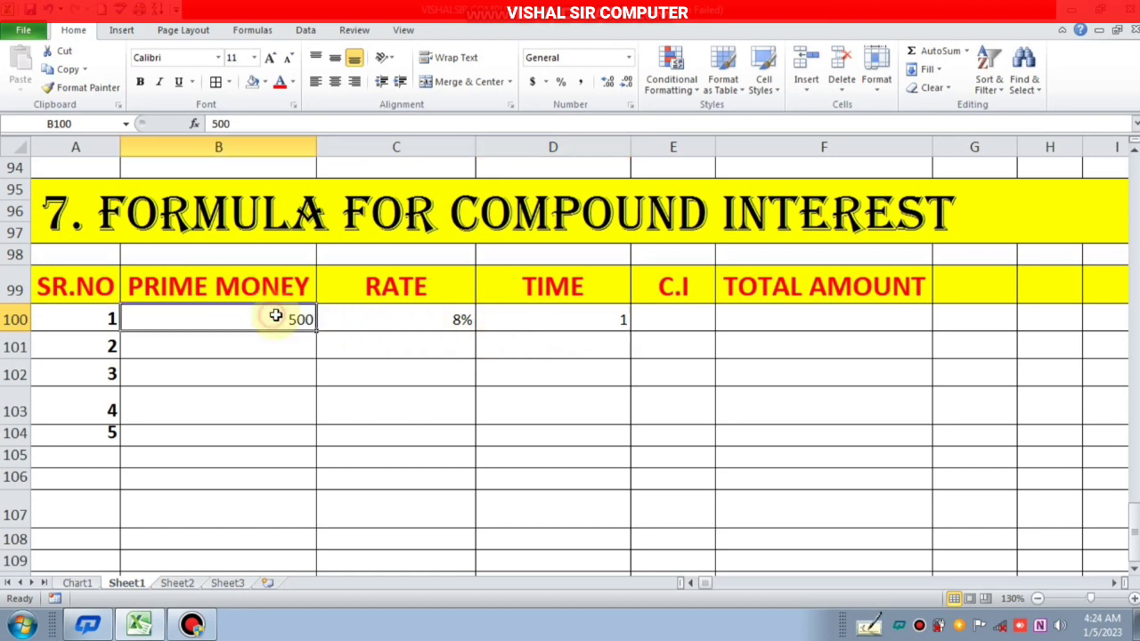
left_click(433, 326)
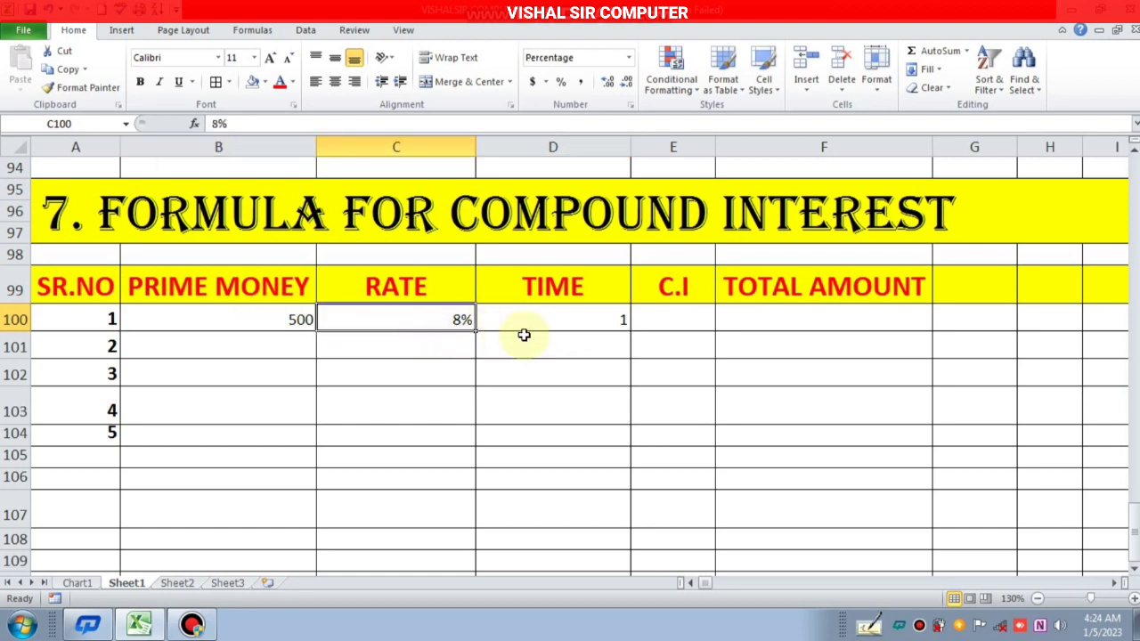
left_click(555, 322)
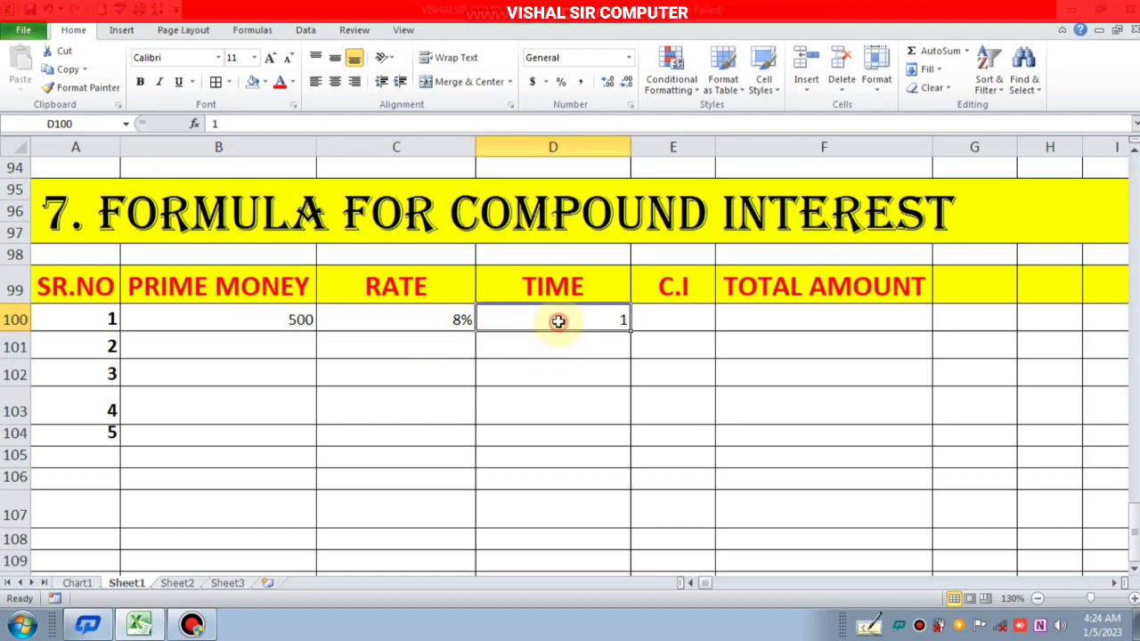
left_click(664, 326)
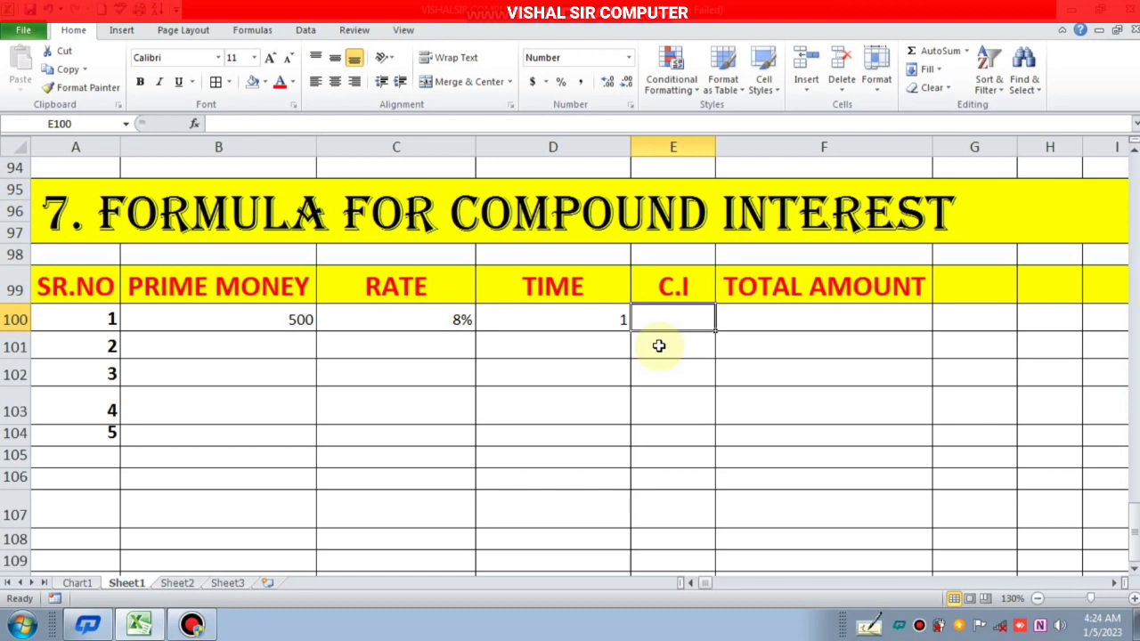
Step: Start E100's formula as =(B100*(1+C100/12) using arrow-key cell references
type("=")
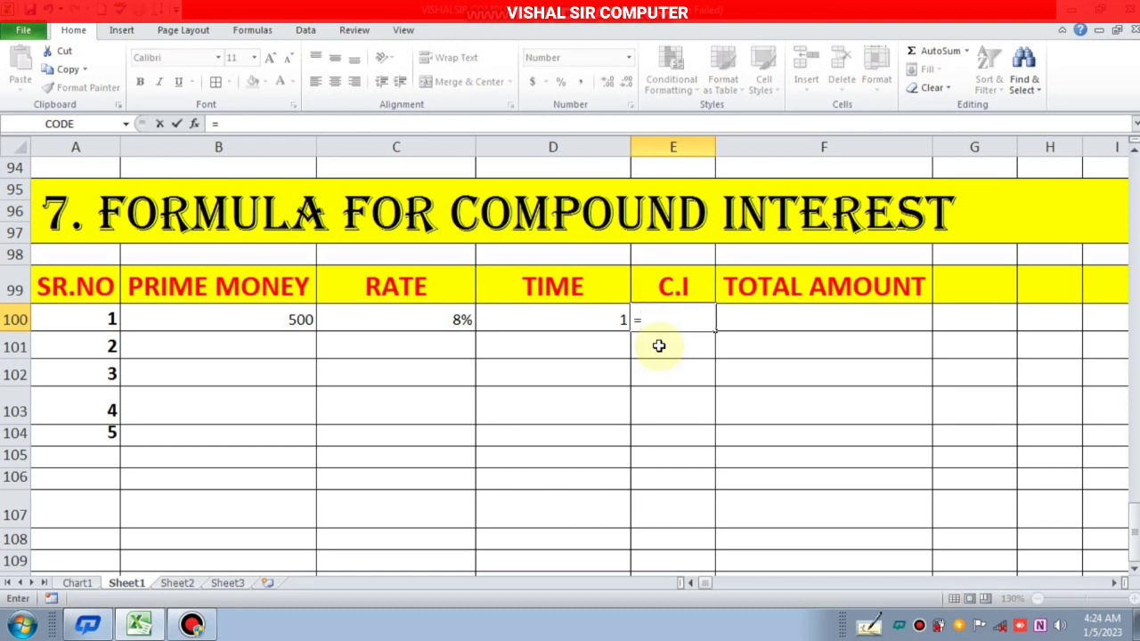
key("Left")
key("Left")
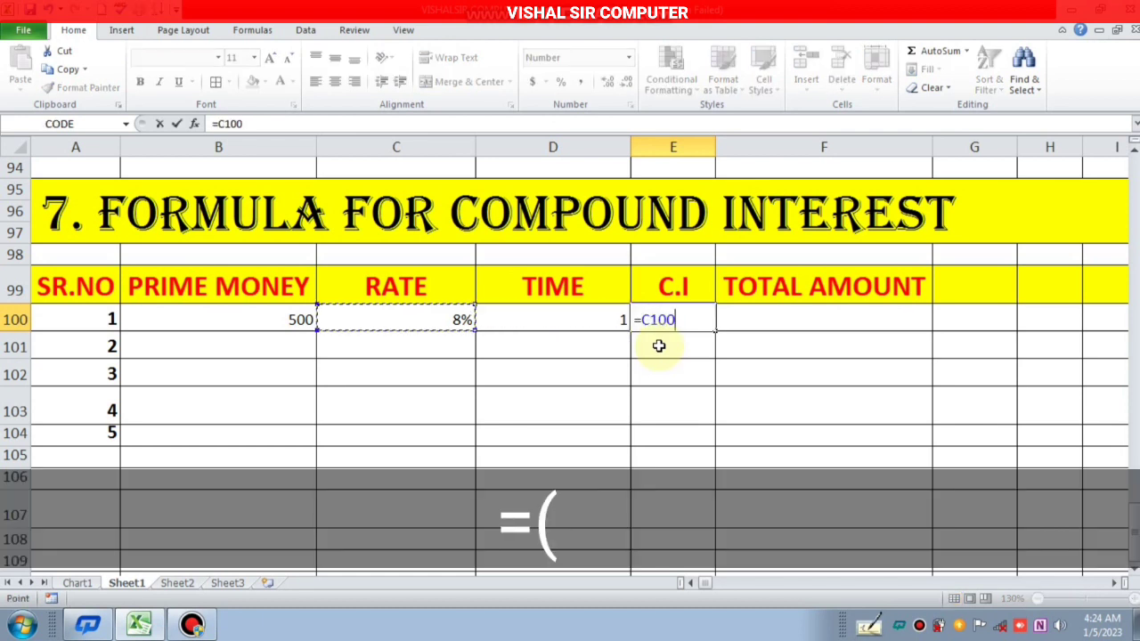
key("Left")
key("BackSpace")
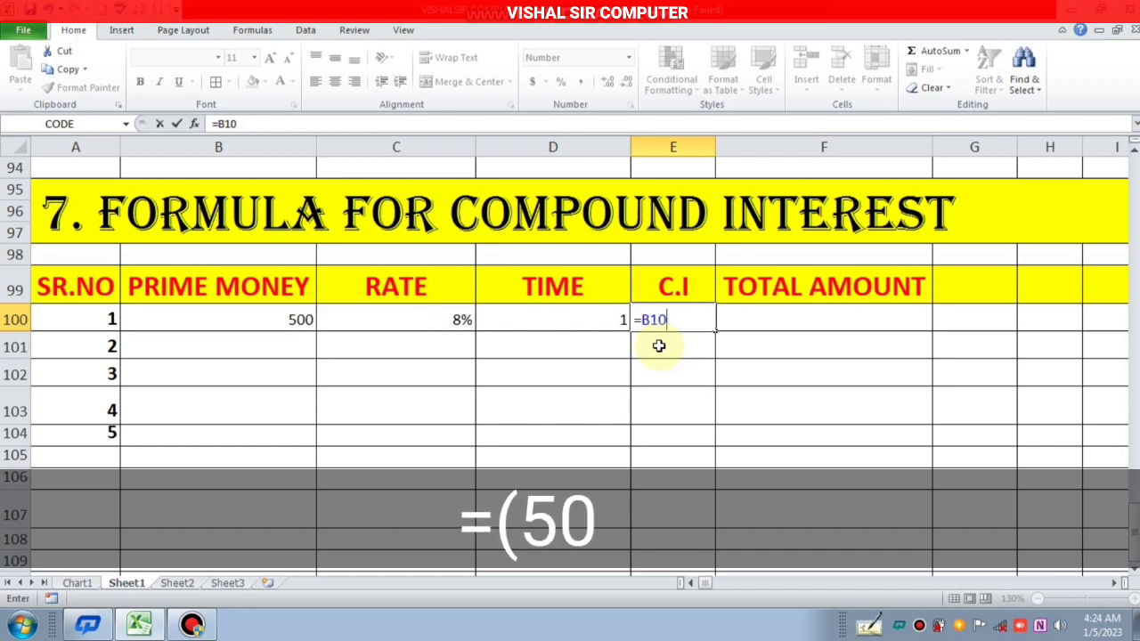
key("BackSpace")
key("BackSpace")
key("BackSpace")
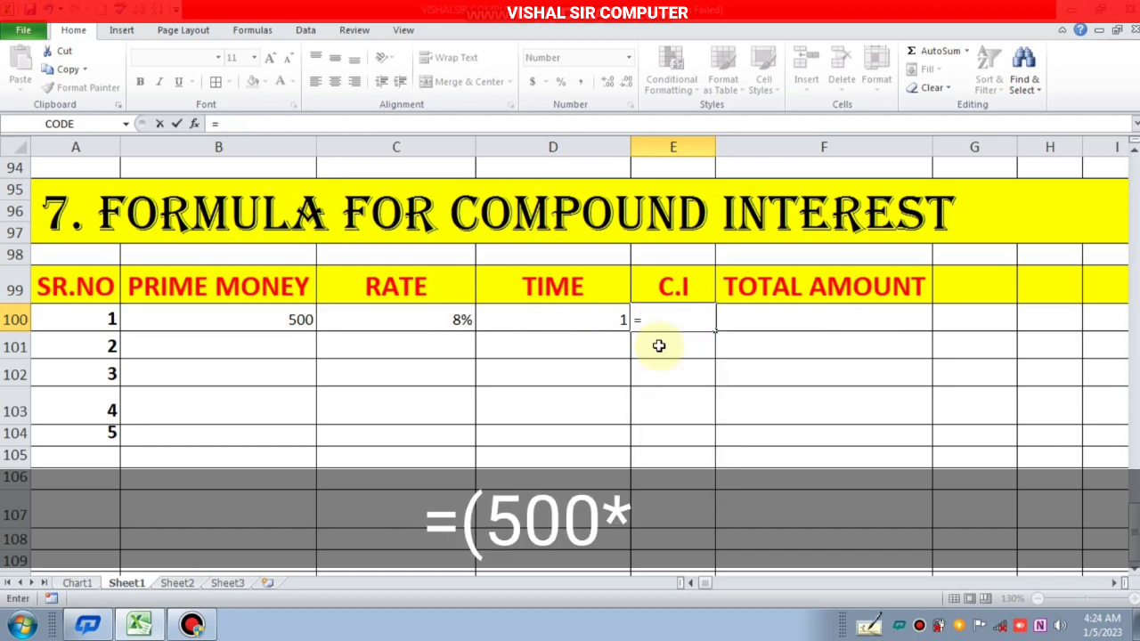
type("(")
key("Left")
key("Left")
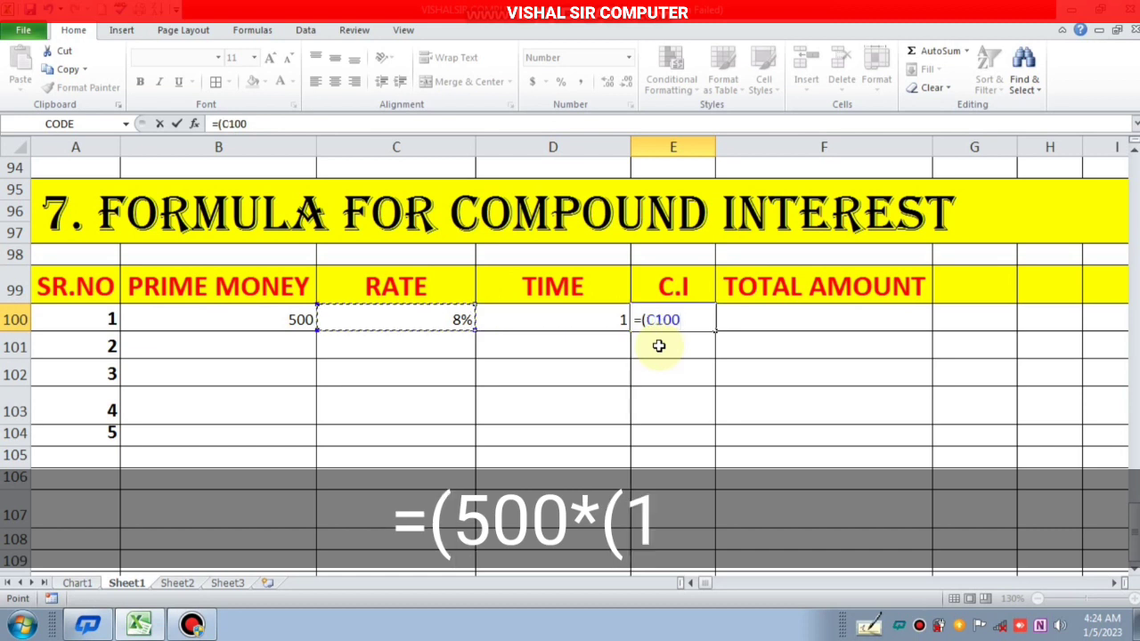
key("Left")
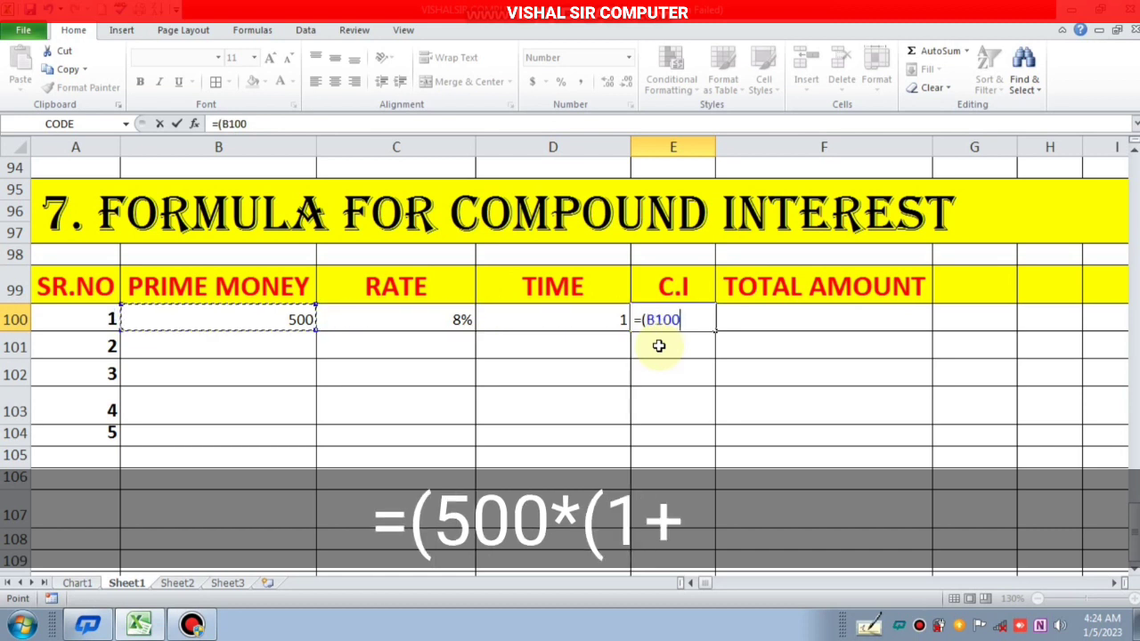
type("*")
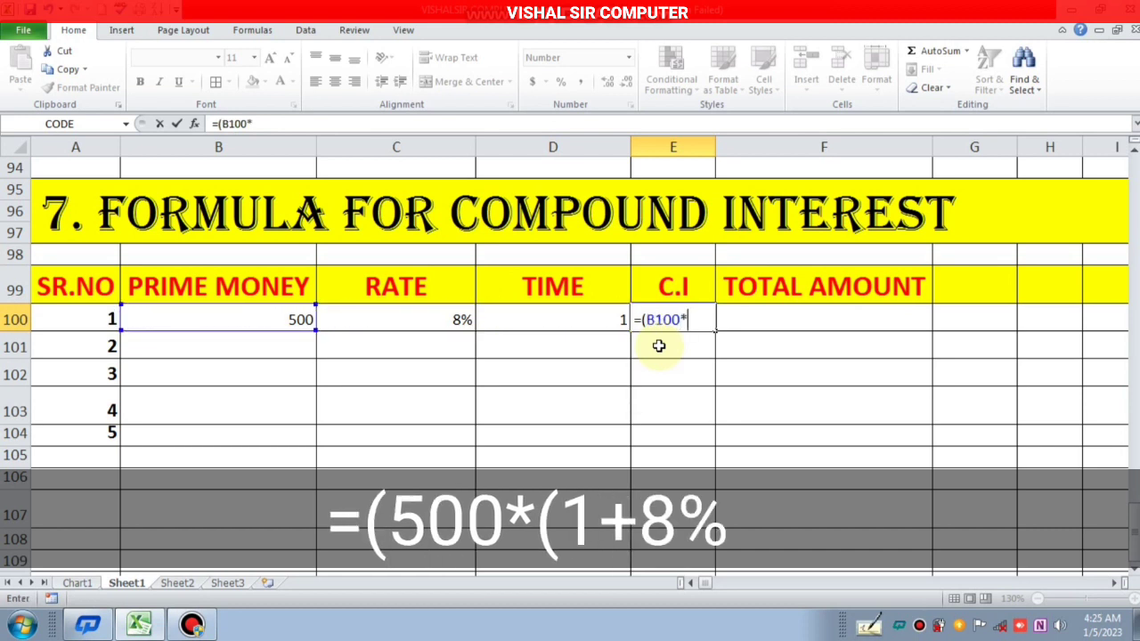
type("(")
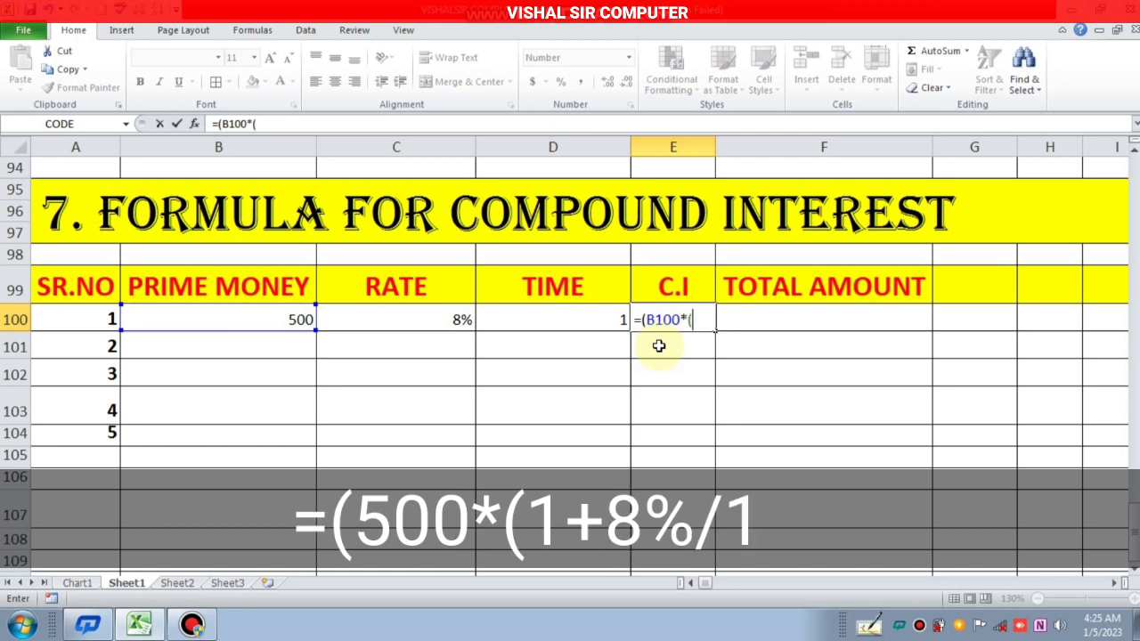
type("1")
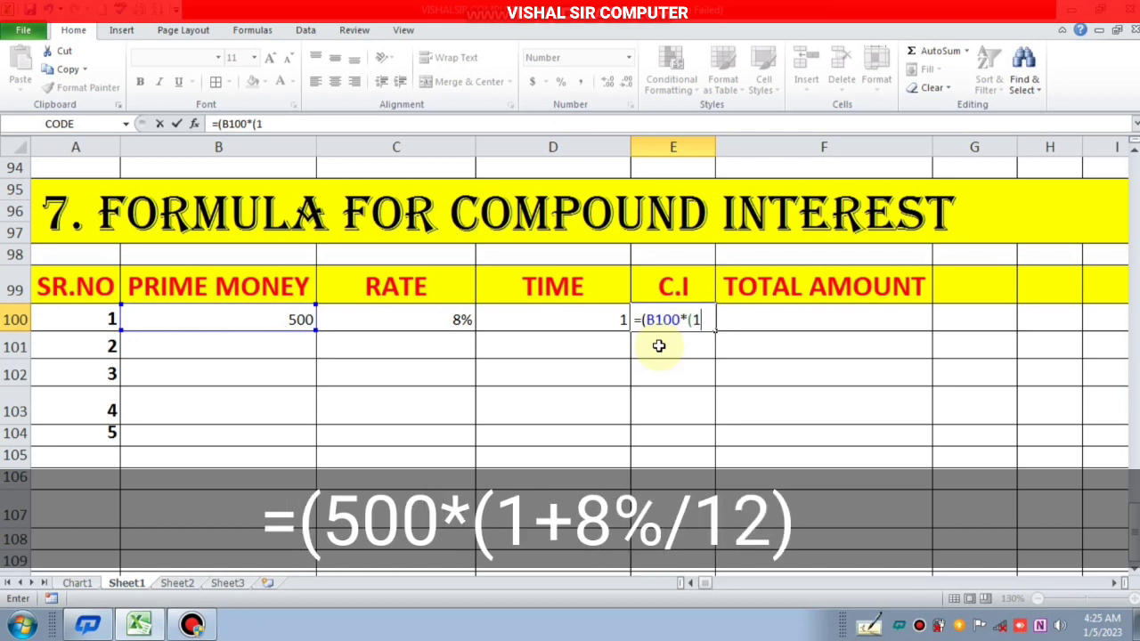
type("+")
key("Left")
key("Left")
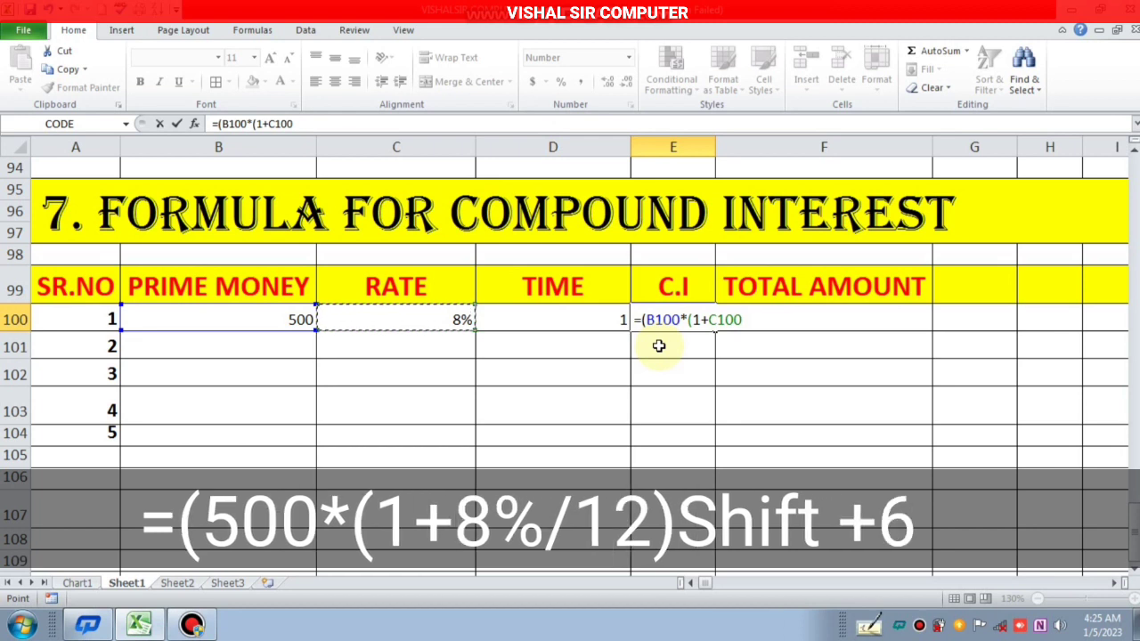
type("/12")
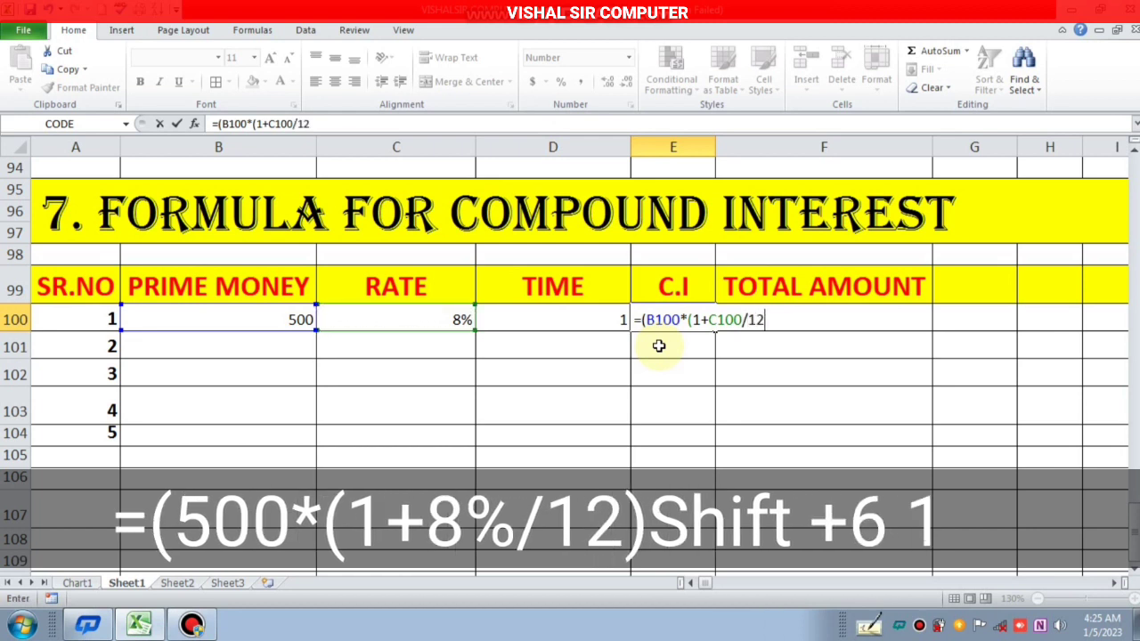
type(")")
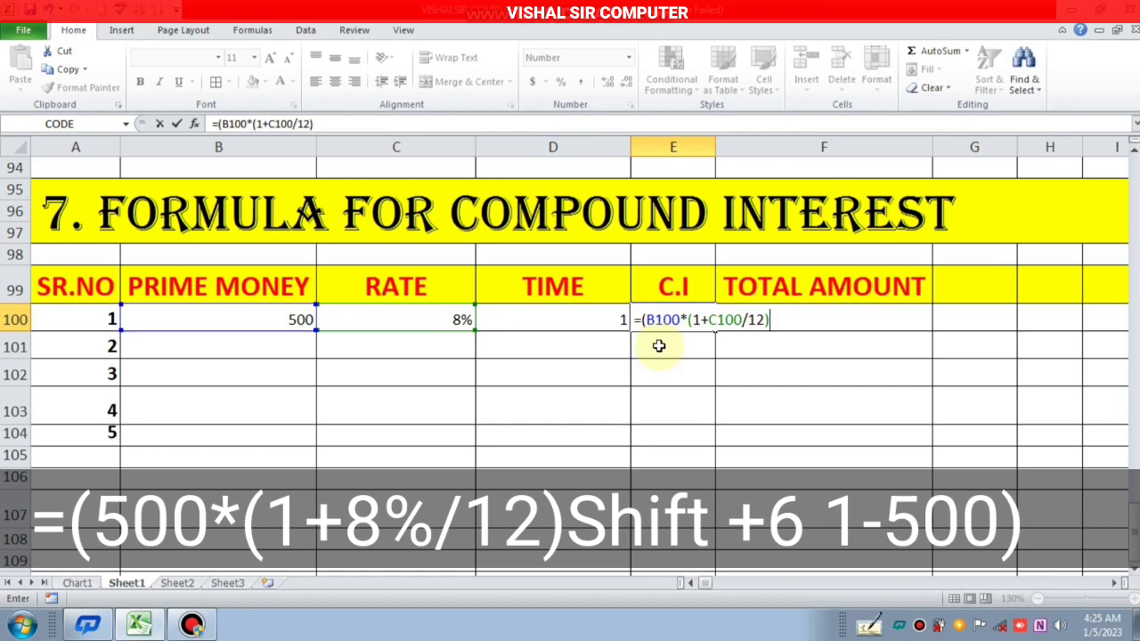
Step: Finish the formula with ^D100-B100 and commit it, giving a C.I of 3.33
type("^")
key("Left")
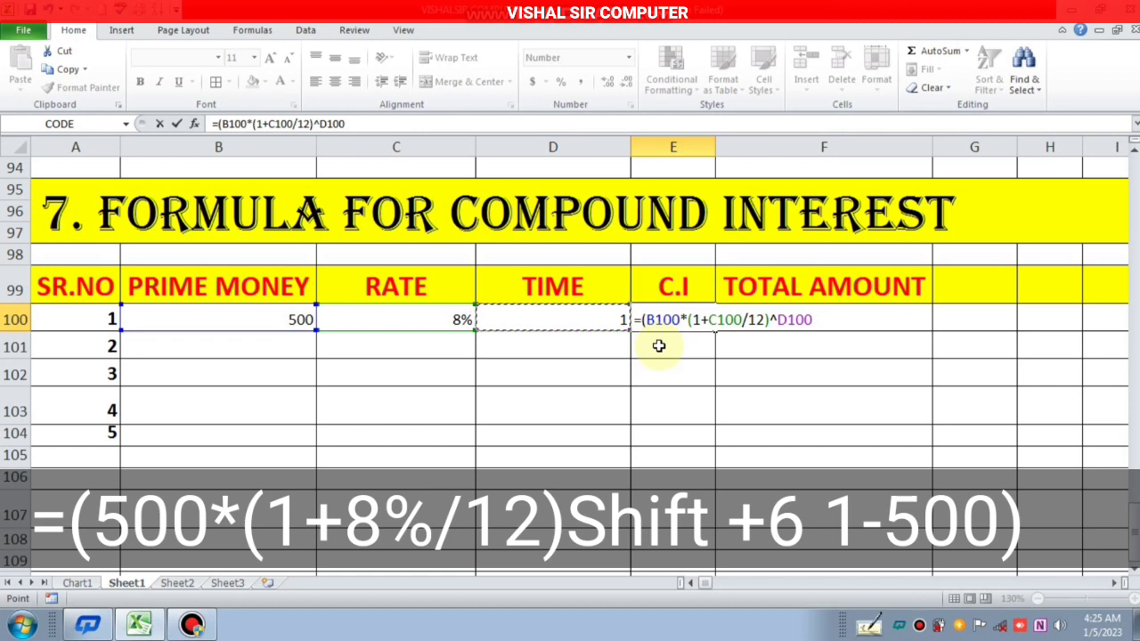
type("-")
key("Left")
key("Left")
key("Left")
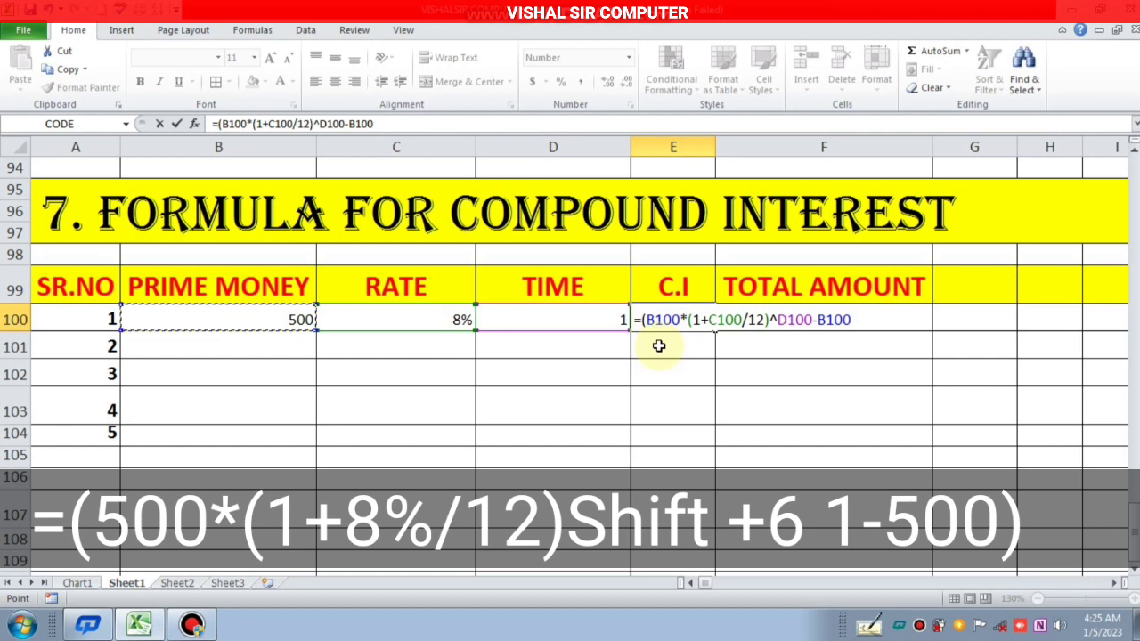
key("Return")
key("Return")
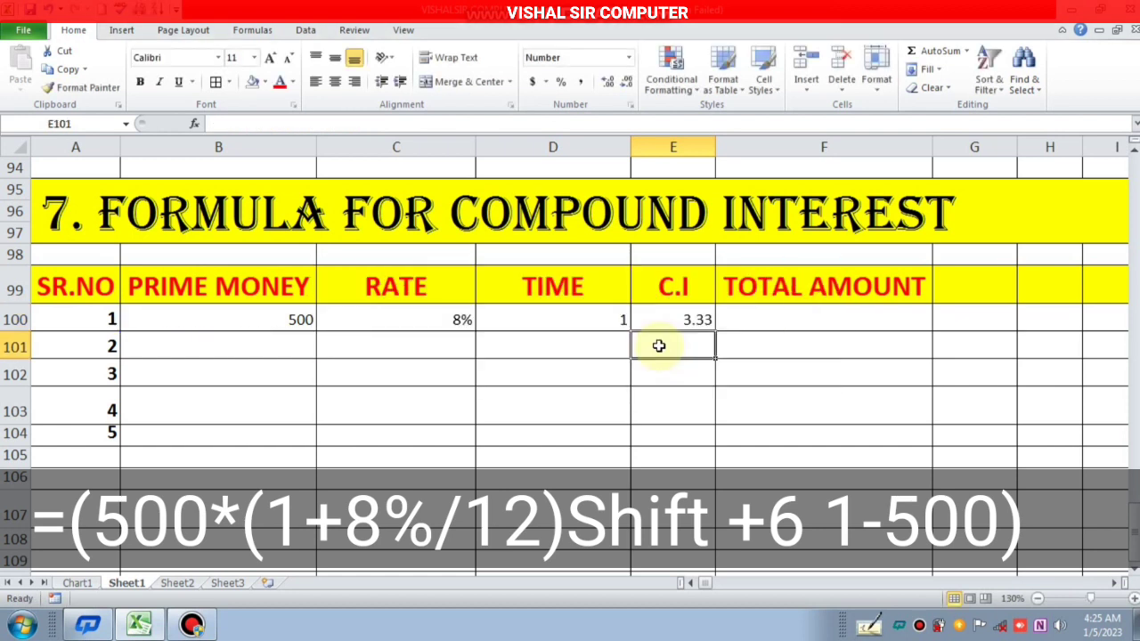
Step: Check the principal, rate, time and C.I formula in B100:E100
left_click(291, 319)
left_click(399, 320)
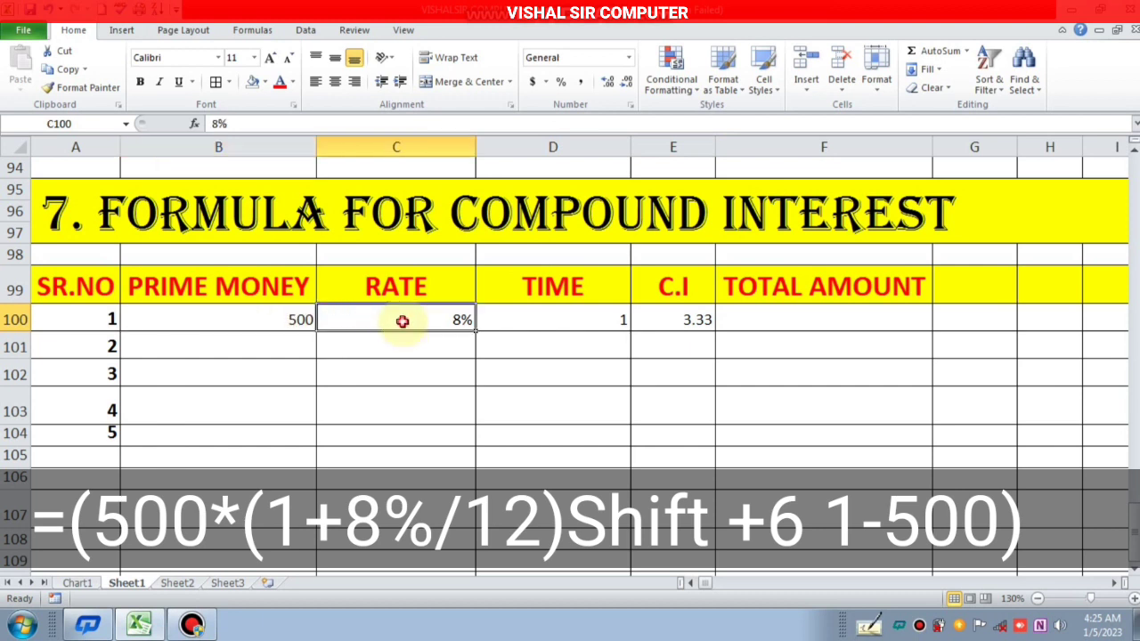
left_click(512, 328)
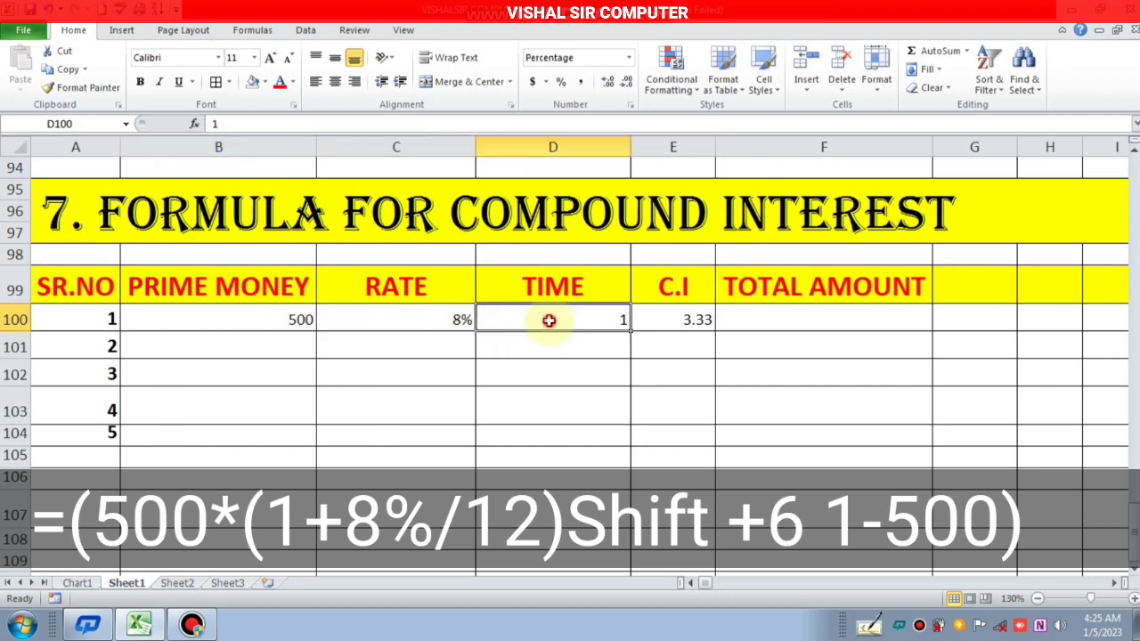
left_click(658, 329)
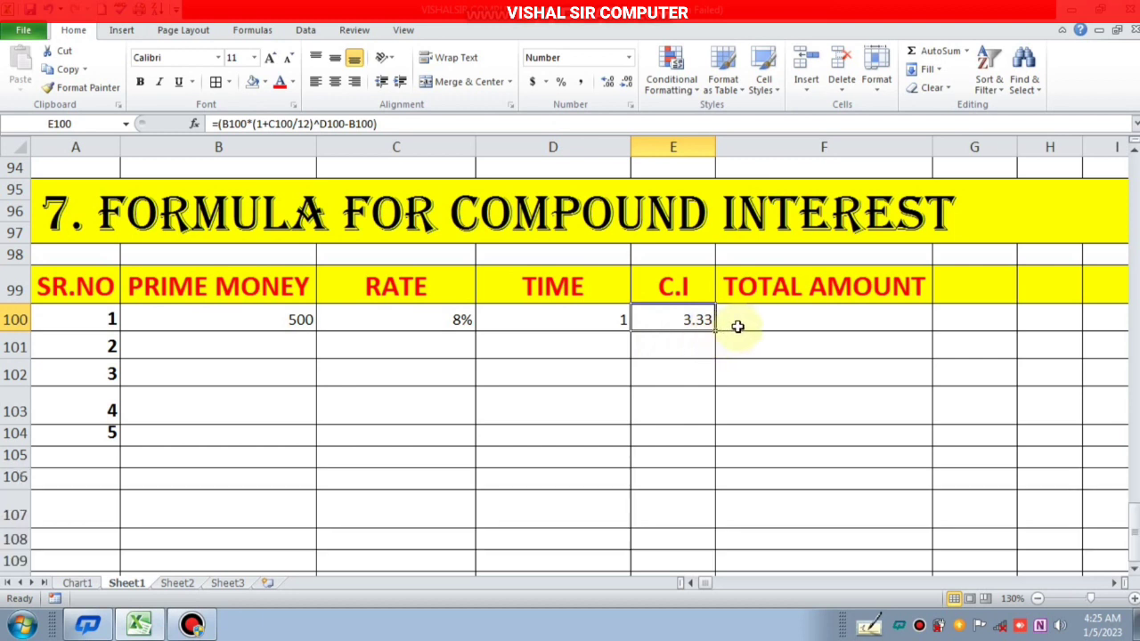
Step: Enter =B100+E100 in F100 for a total amount of 503.33
left_click(739, 326)
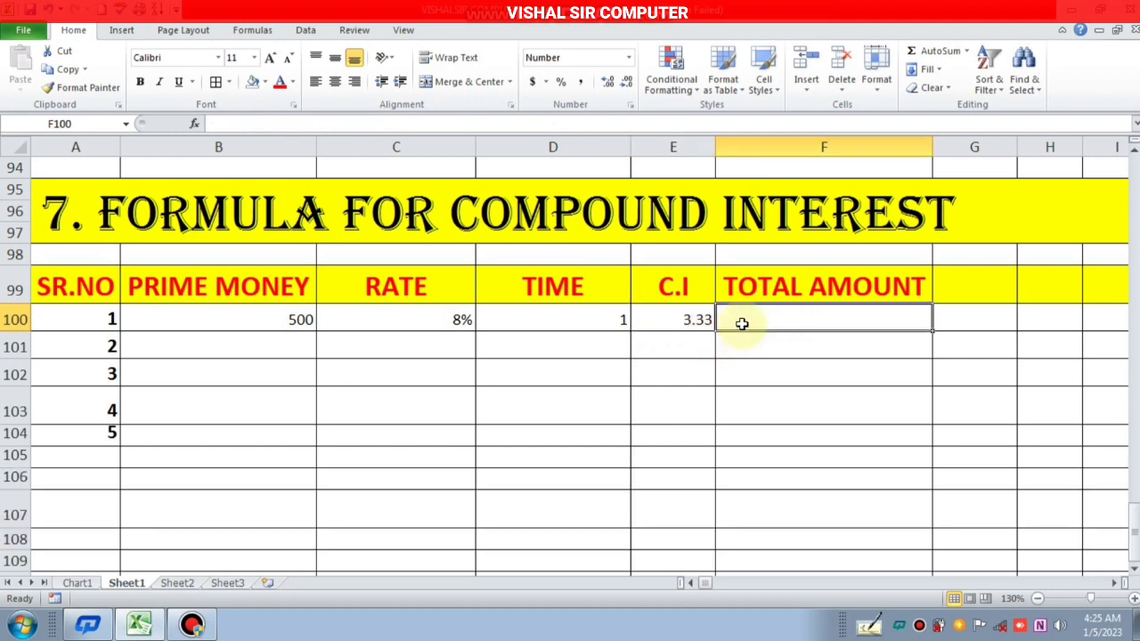
type("=")
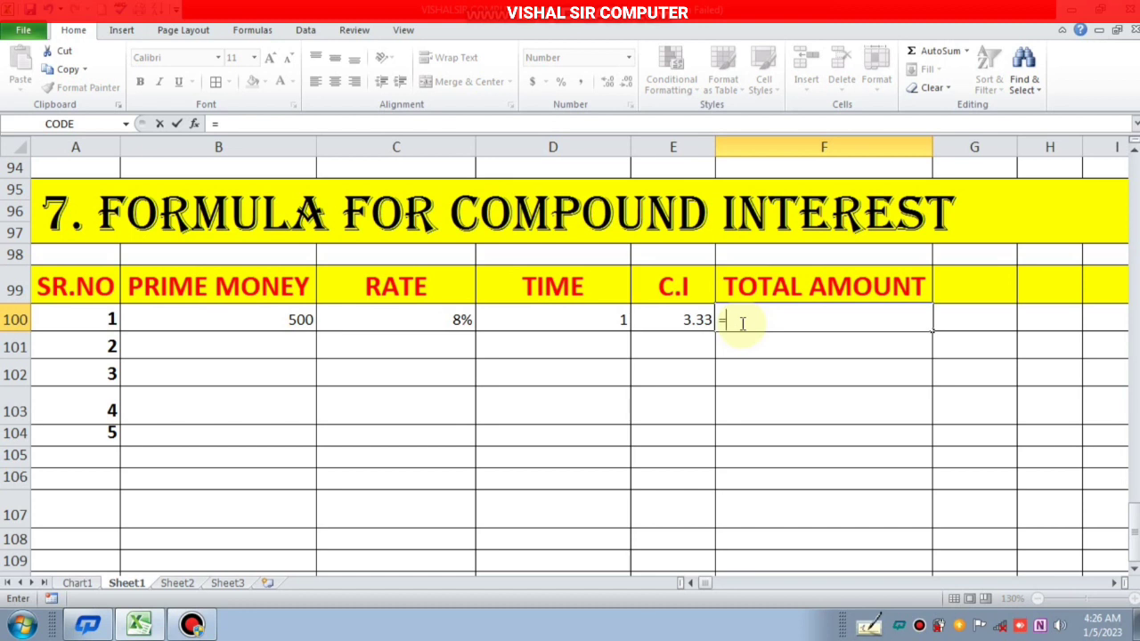
key("Left")
key("Left")
key("Left")
key("Left")
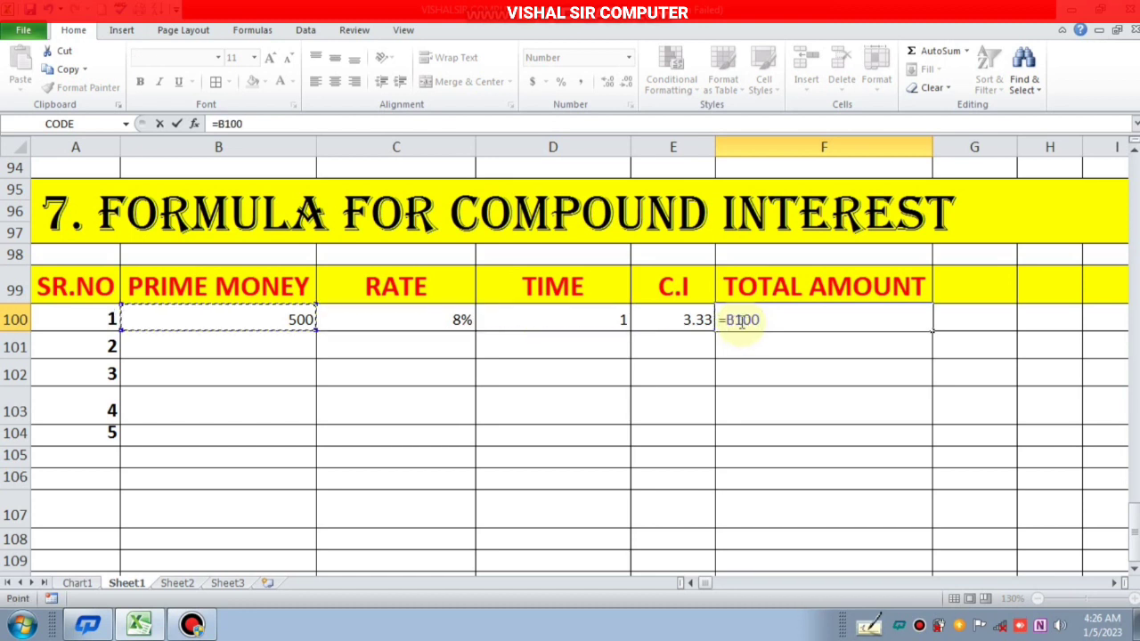
type("+")
key("Left")
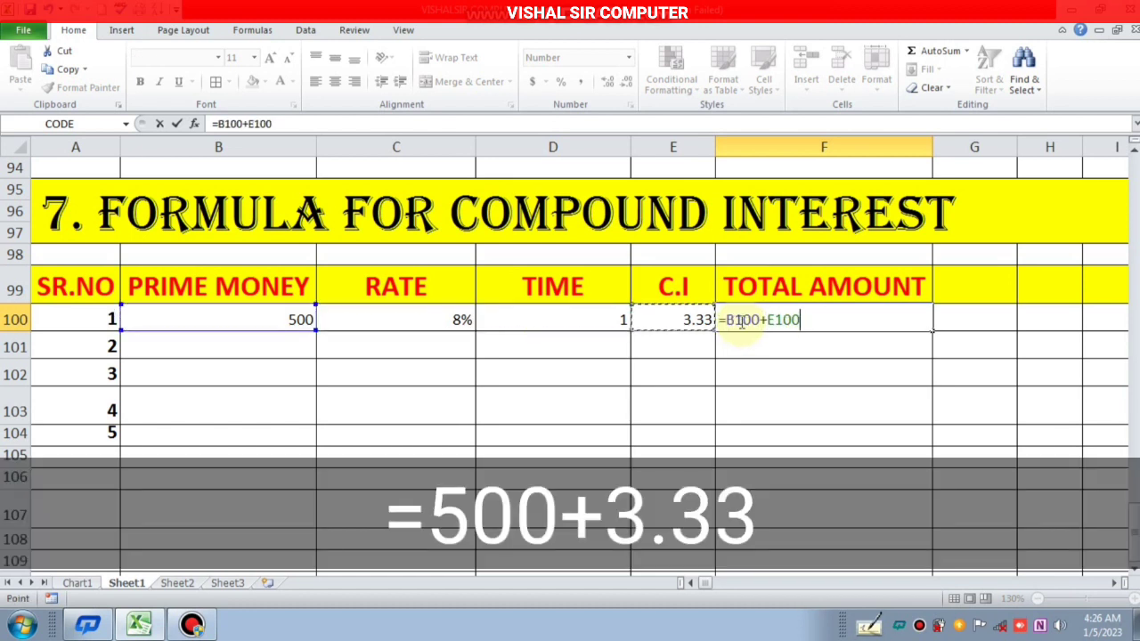
key("Return")
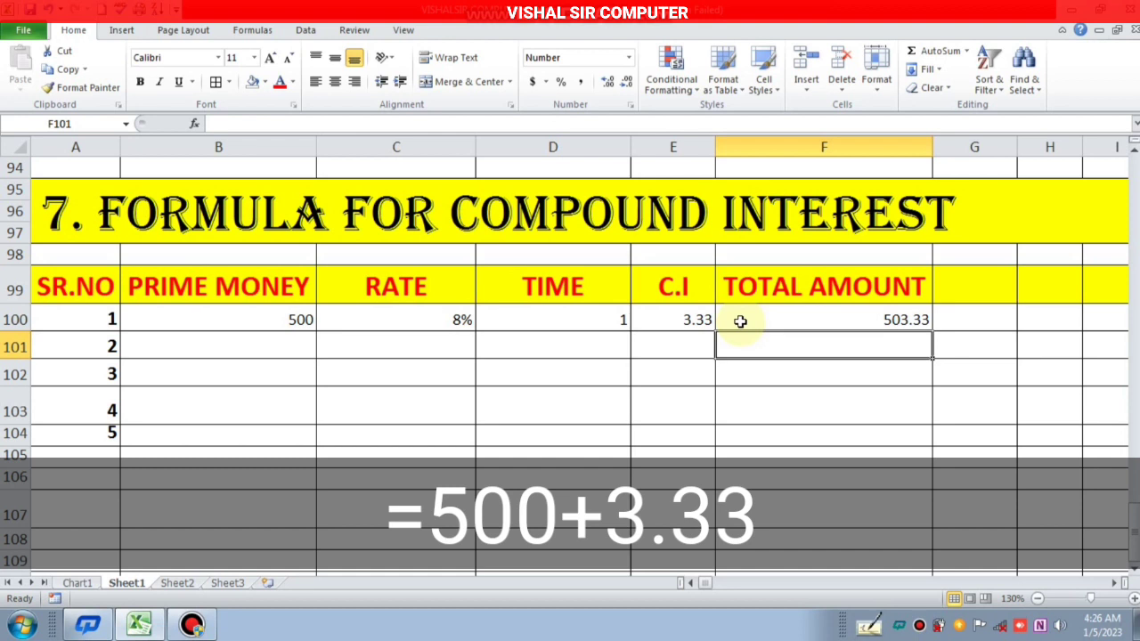
Step: Set D100's time to 12 after first trying 10, giving C.I 41.50 and total 541.50
key("Left")
key("Up")
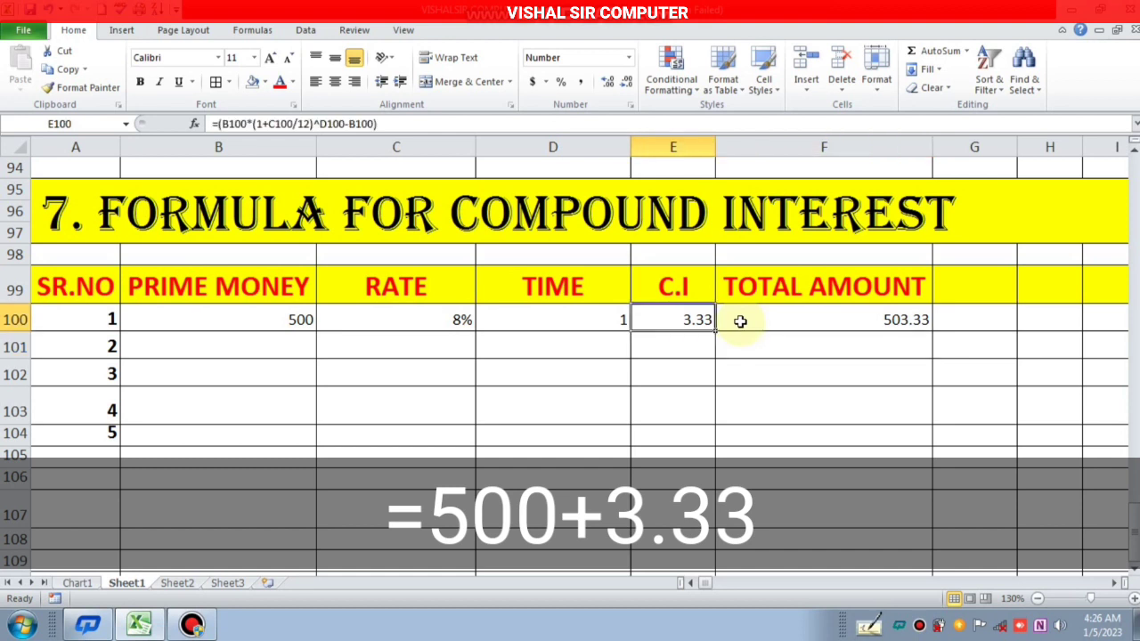
key("Left")
type("10")
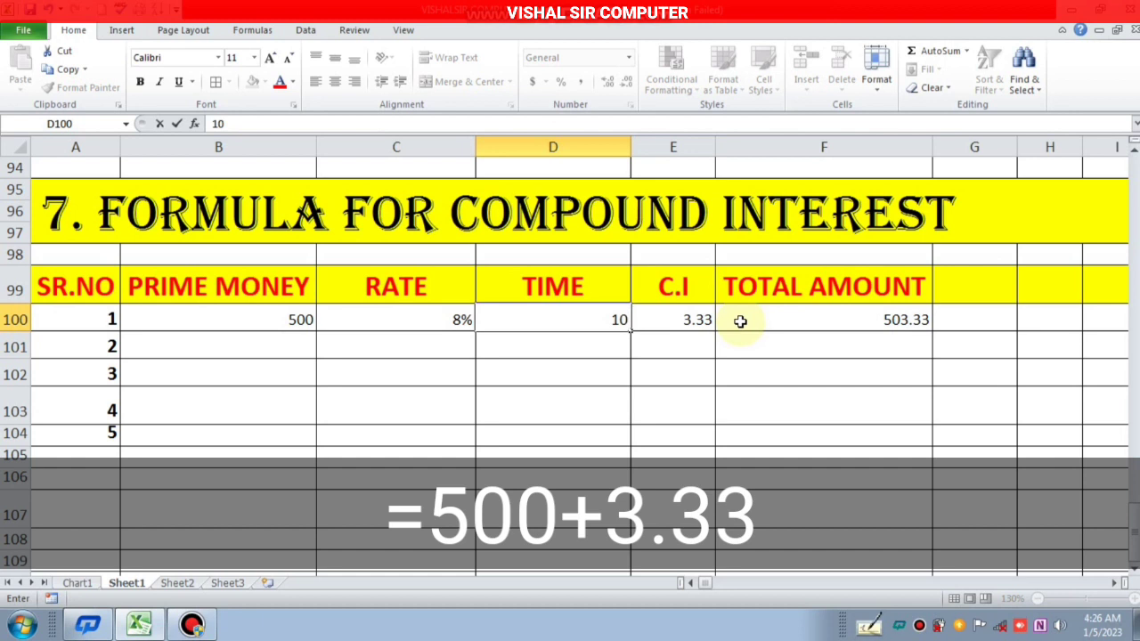
key("Return")
key("Up")
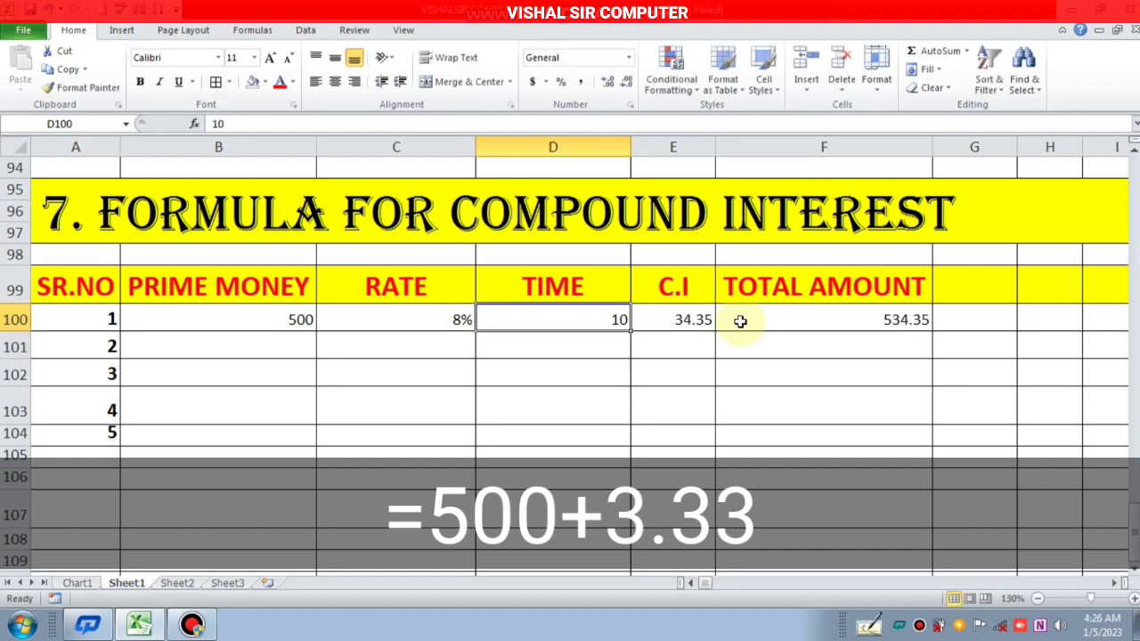
type("12")
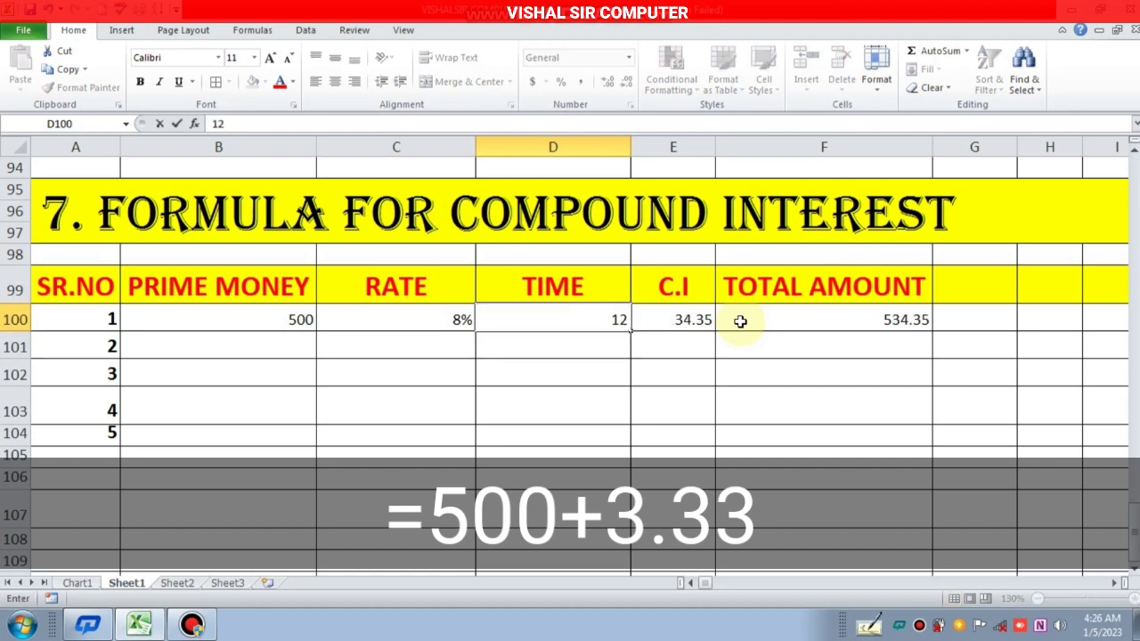
key("Return")
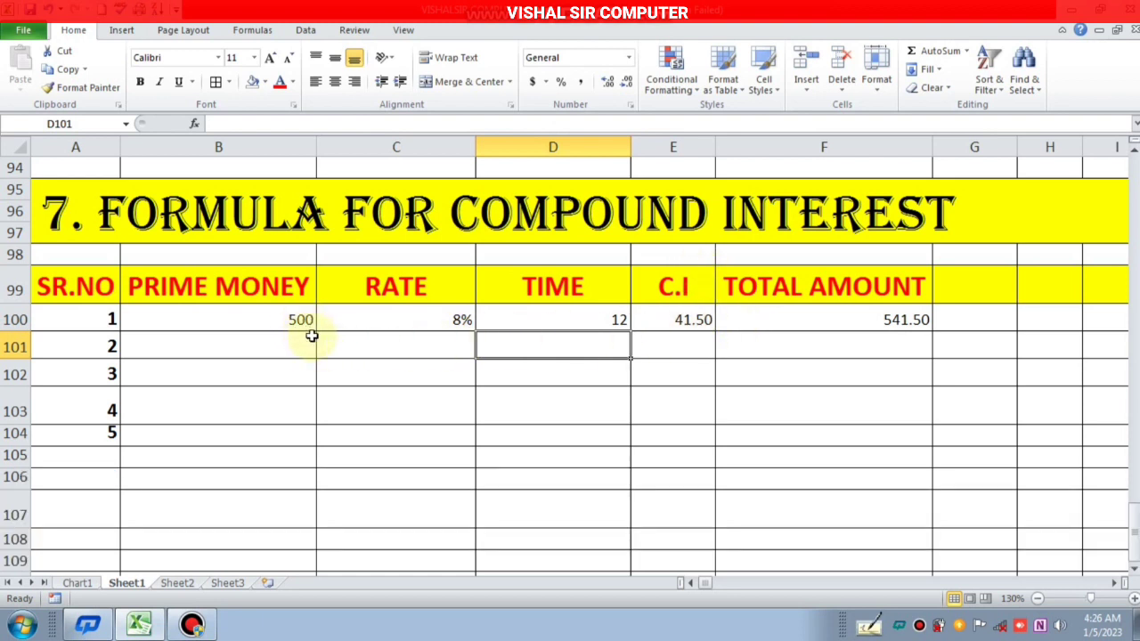
left_click(389, 323)
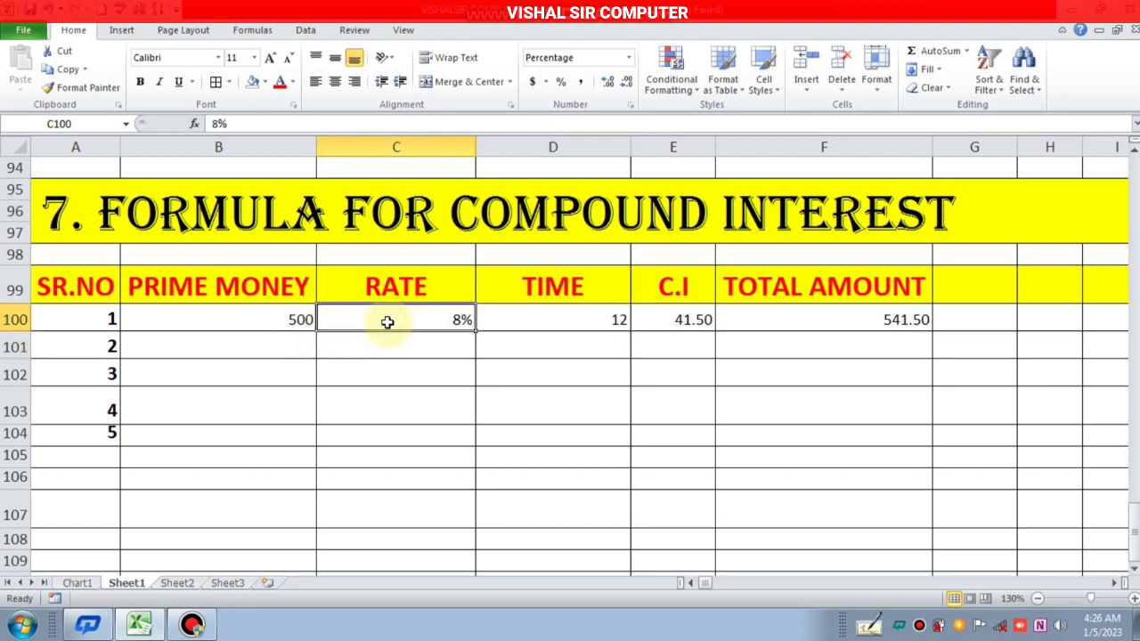
left_click(582, 324)
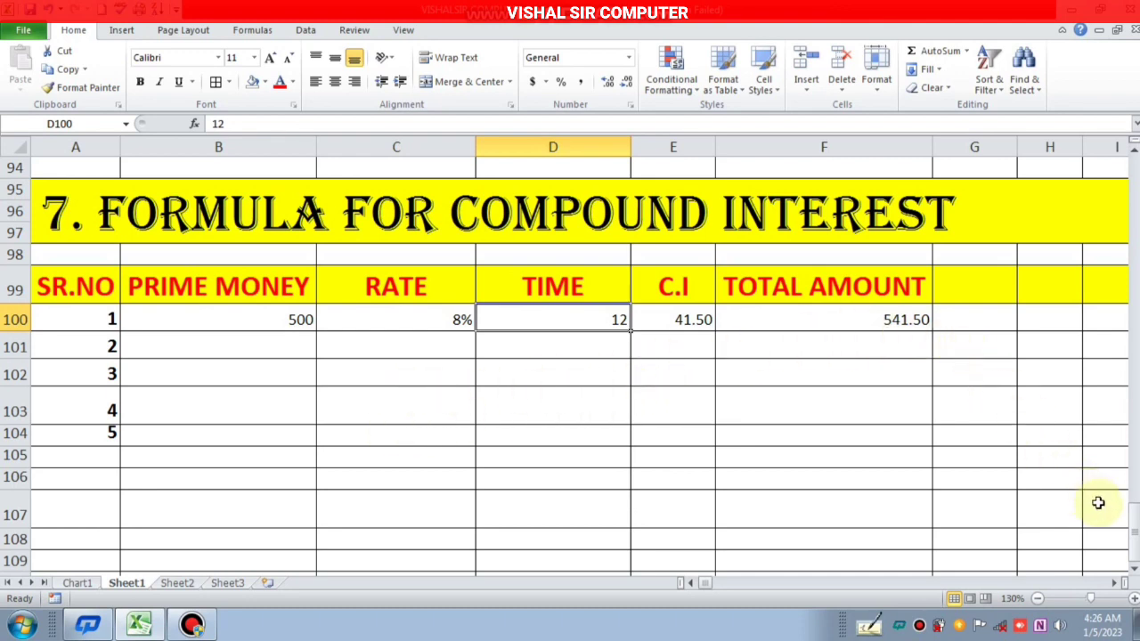
Step: Scroll up and enter a 500 principal in B81 and an 8% rate in C81
left_click_drag(1135, 527, 1133, 456)
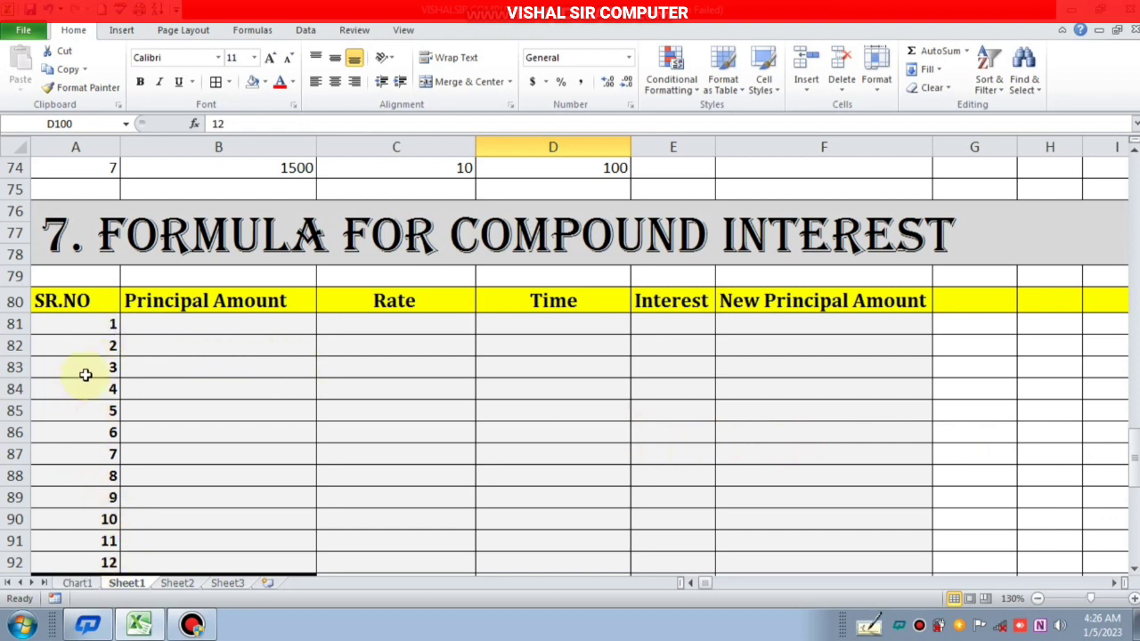
left_click(198, 327)
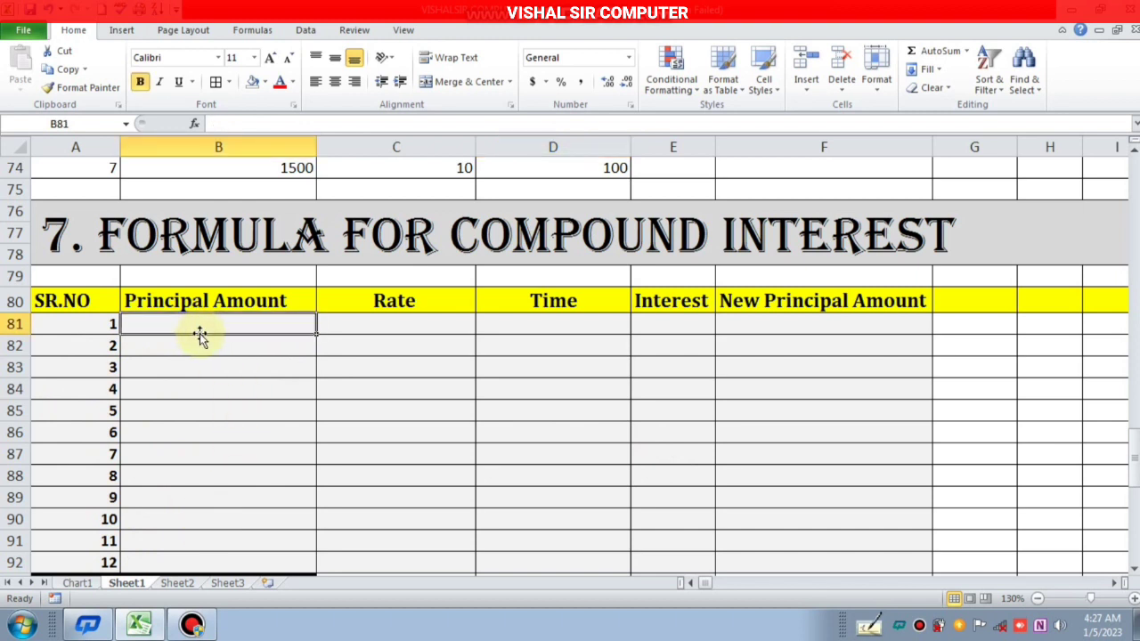
type("500")
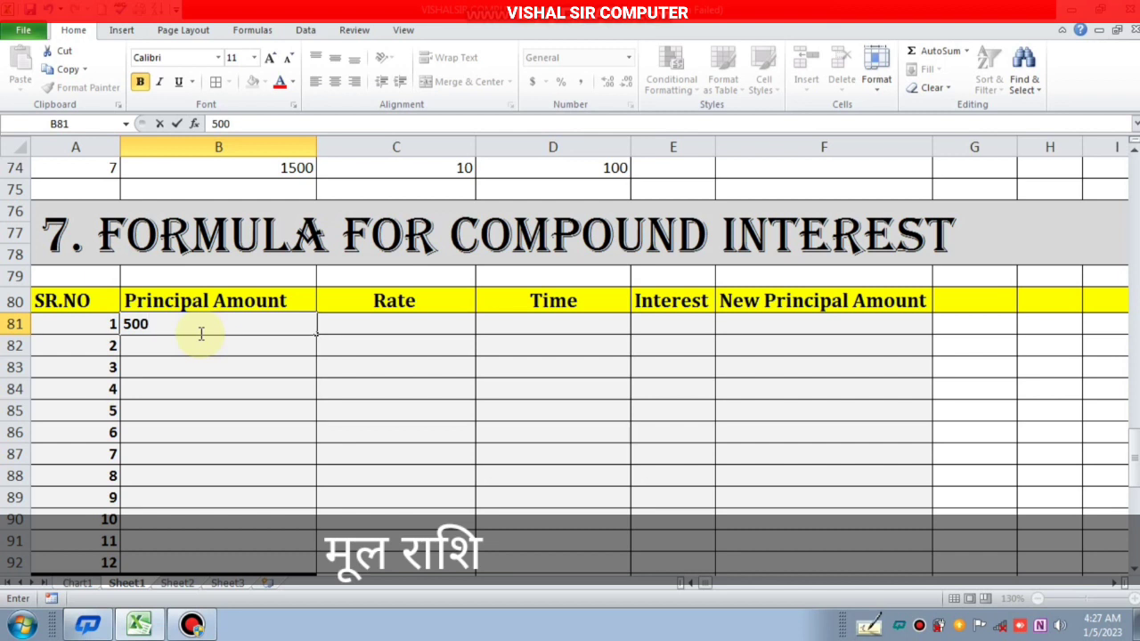
key("Tab")
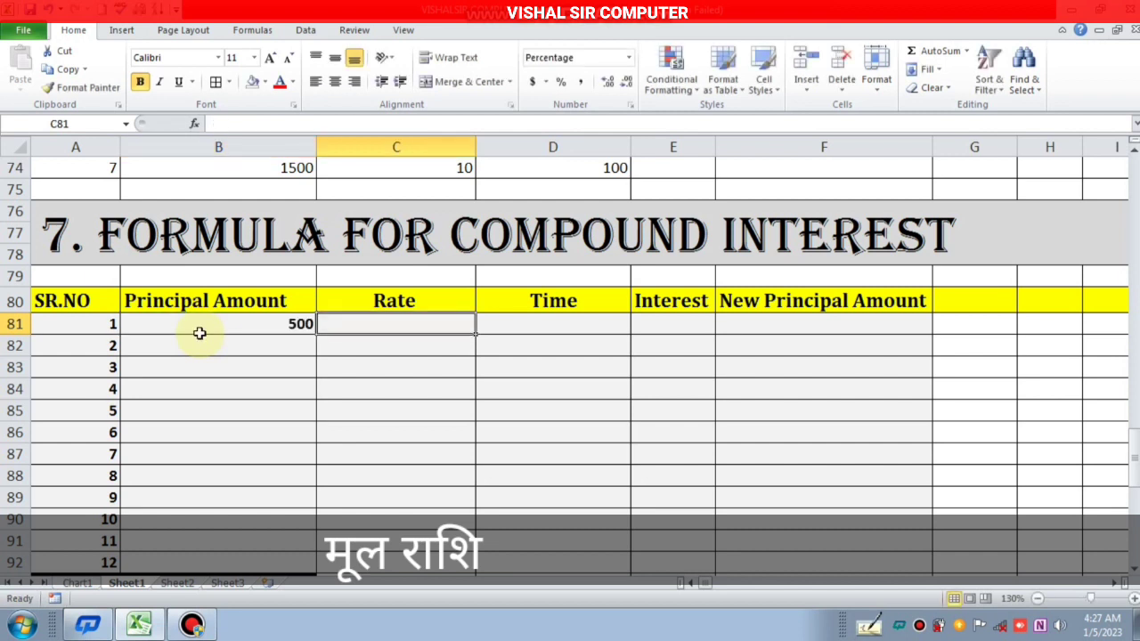
type("8")
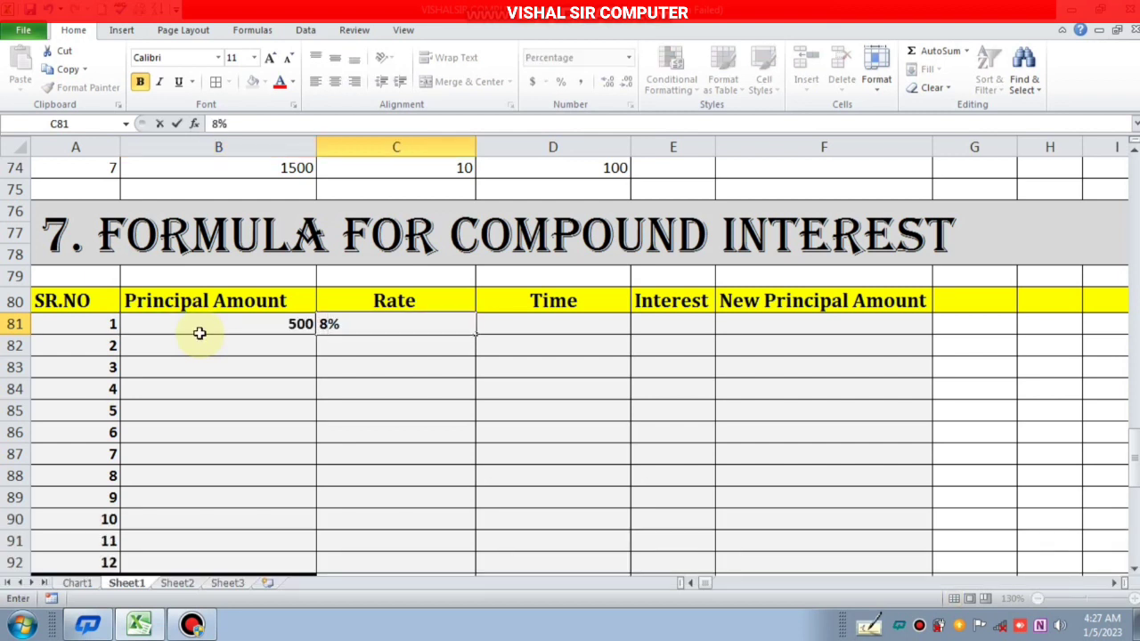
type("*")
key("BackSpace")
key("Tab")
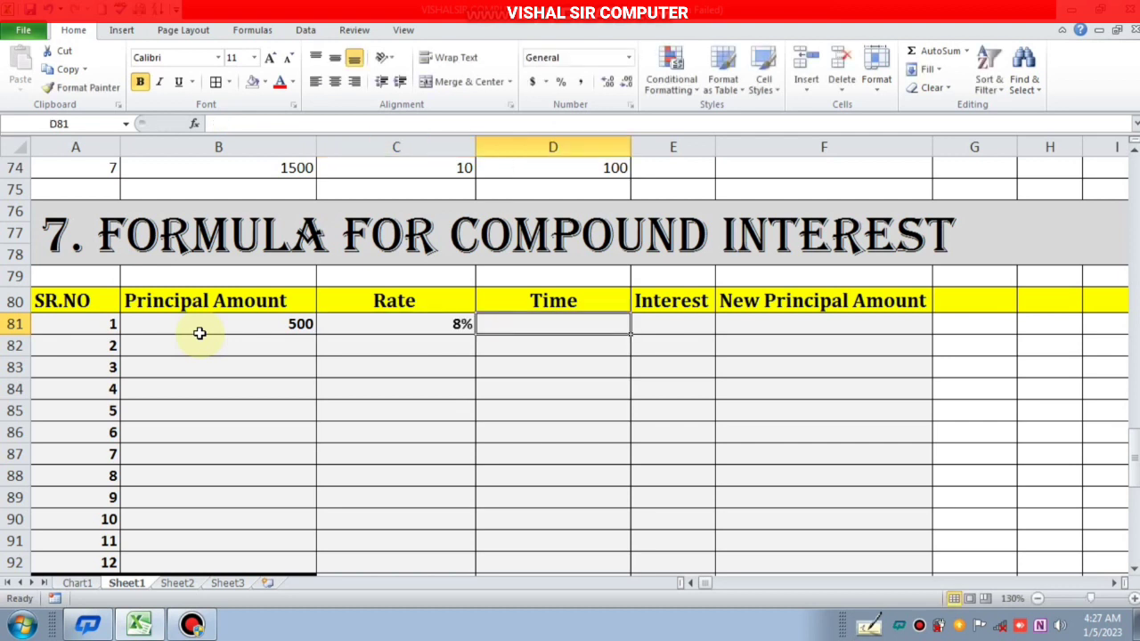
Step: Enter time 1 in D81 and =B81*$C$81*1/12 in E81, giving 3.33 interest
type("1")
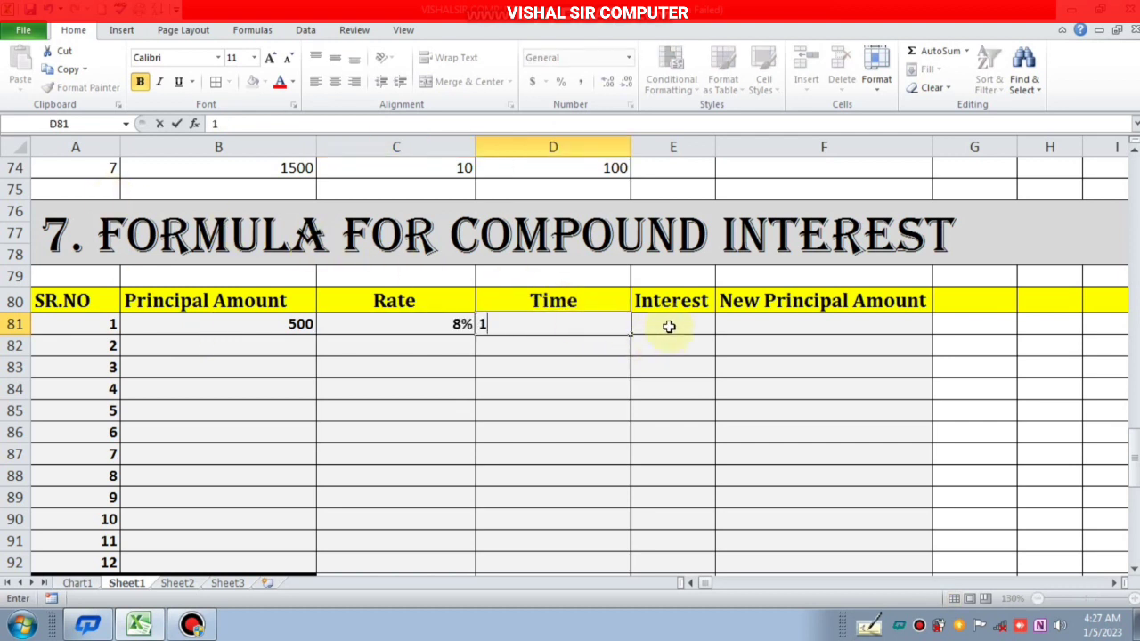
left_click(667, 324)
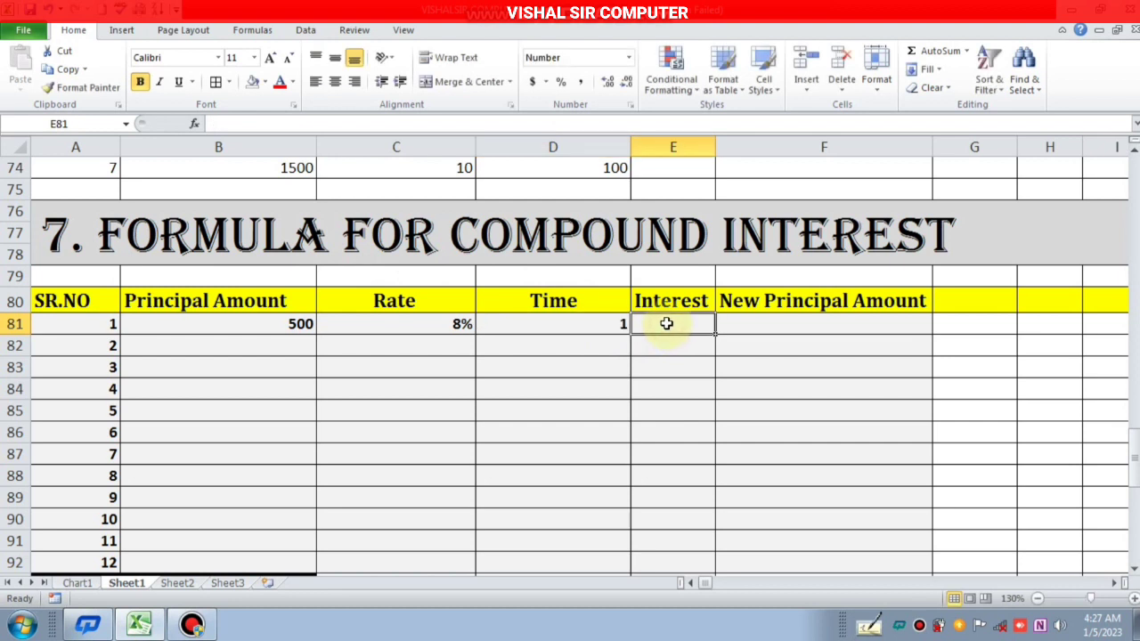
type("=")
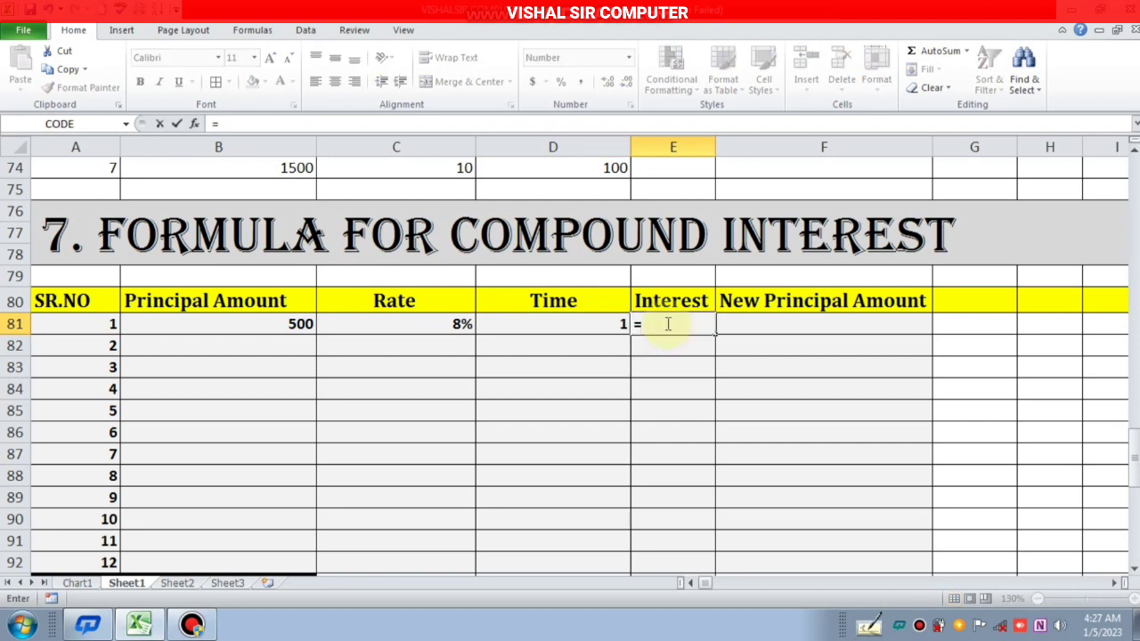
key("Left")
key("Left")
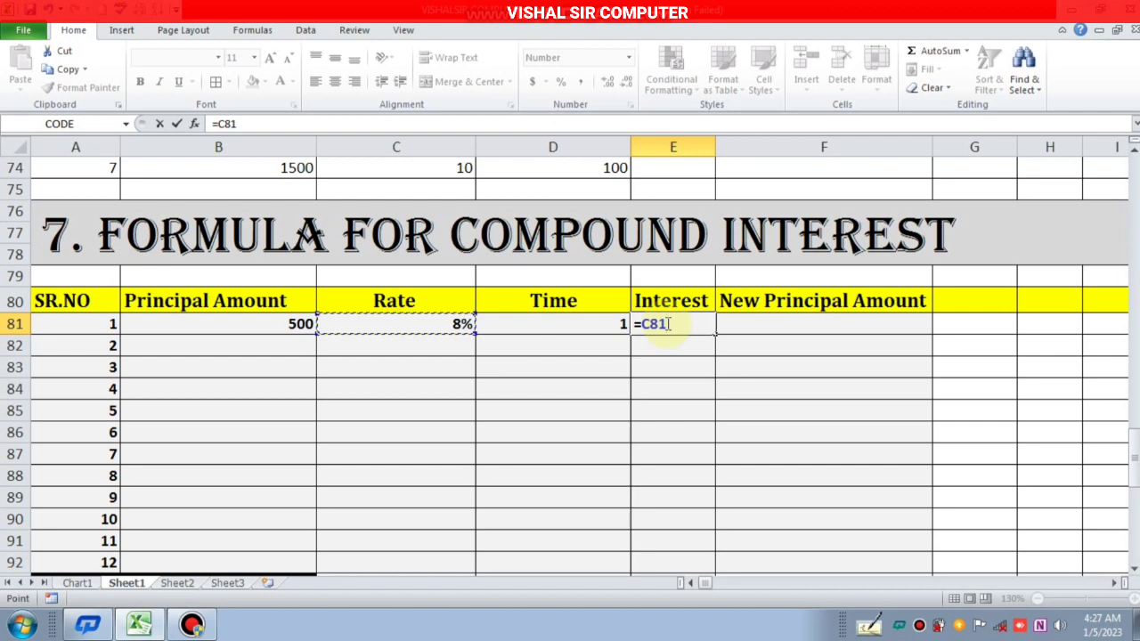
key("Left")
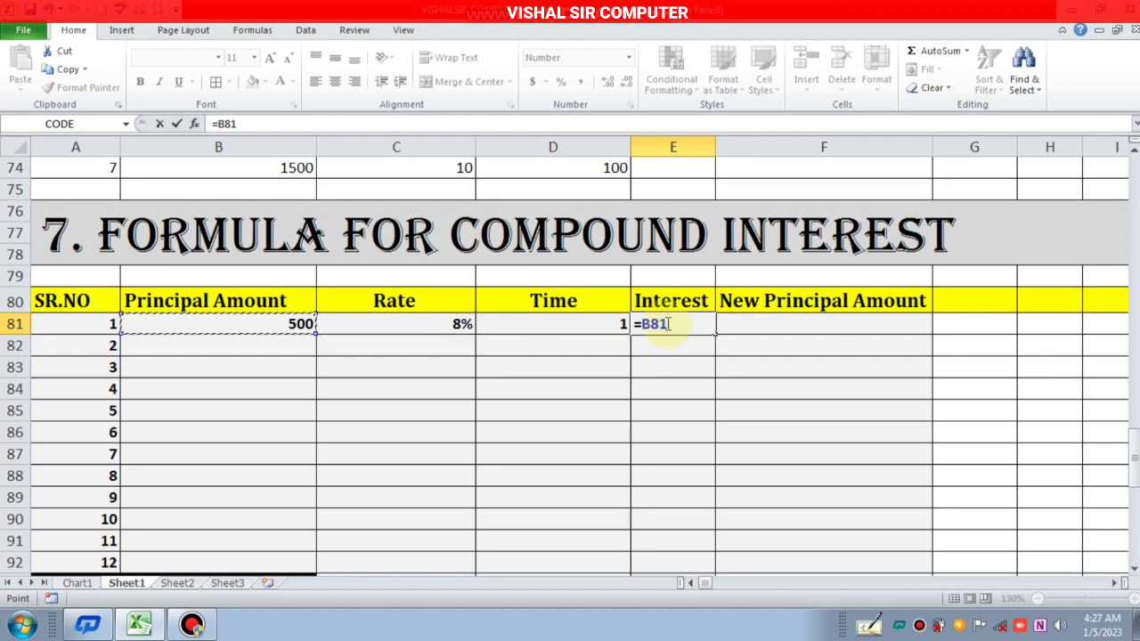
type("*")
key("Left")
key("Left")
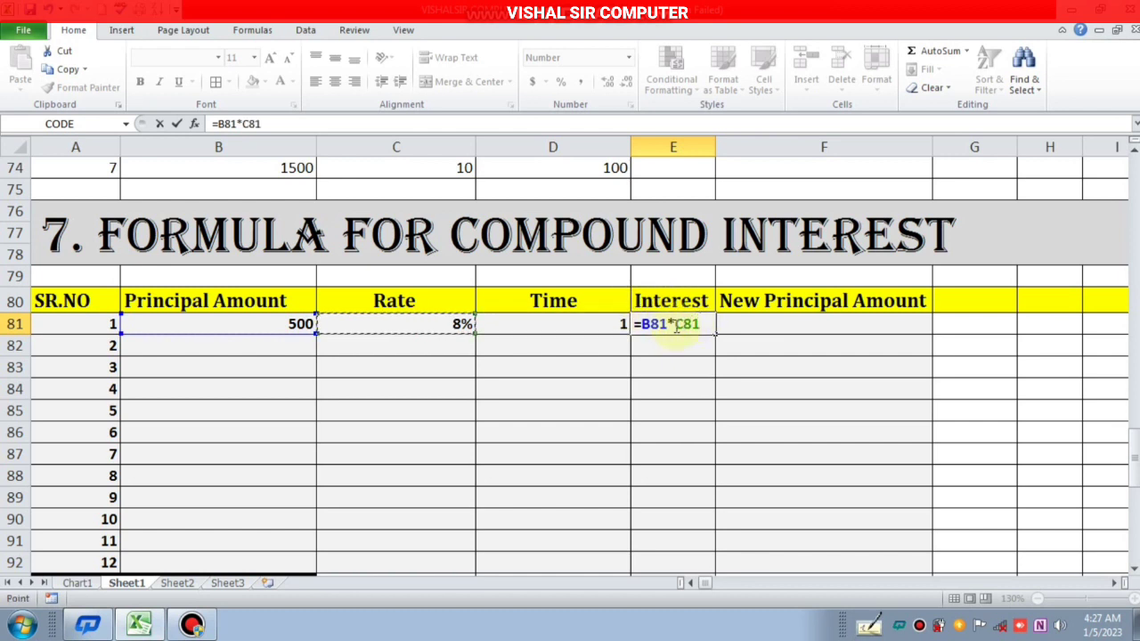
double_click(693, 325)
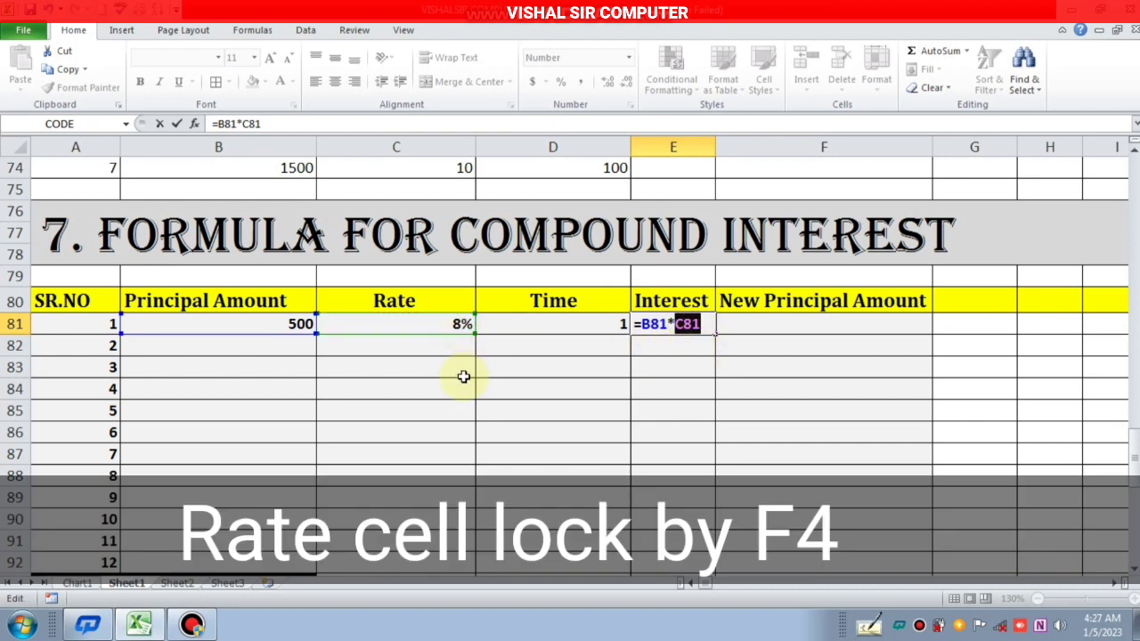
key("F4")
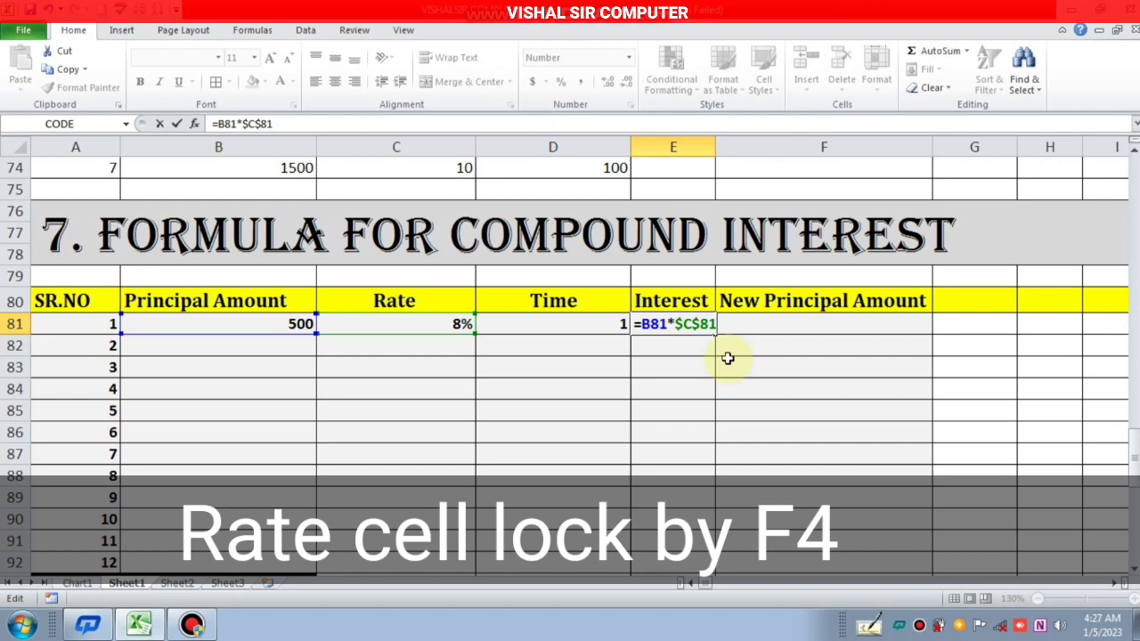
type("*")
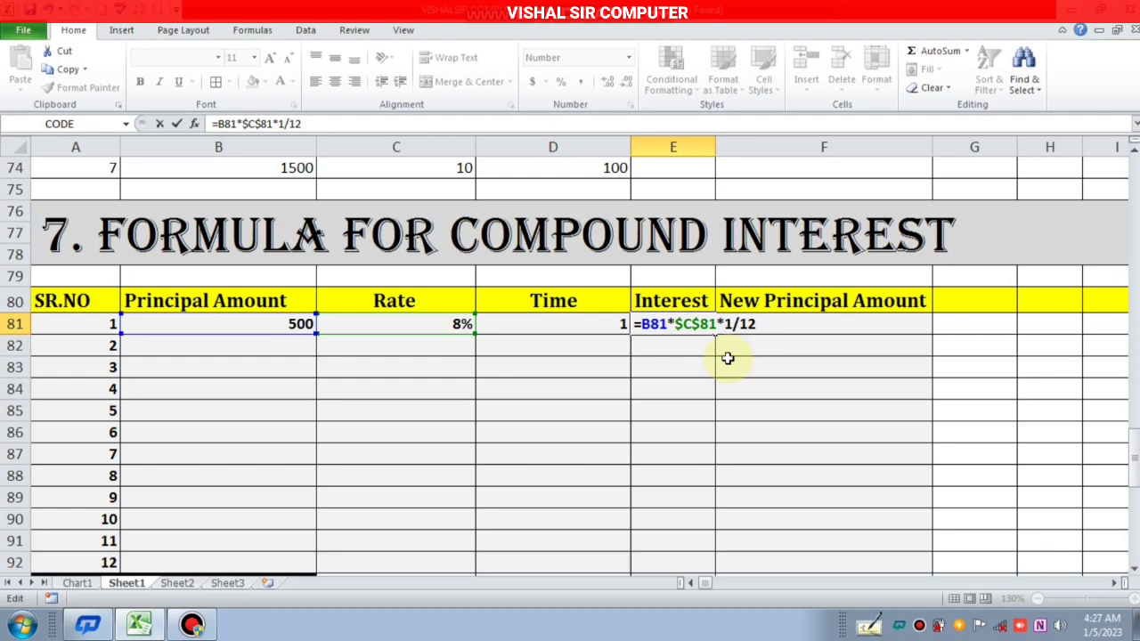
key("Return")
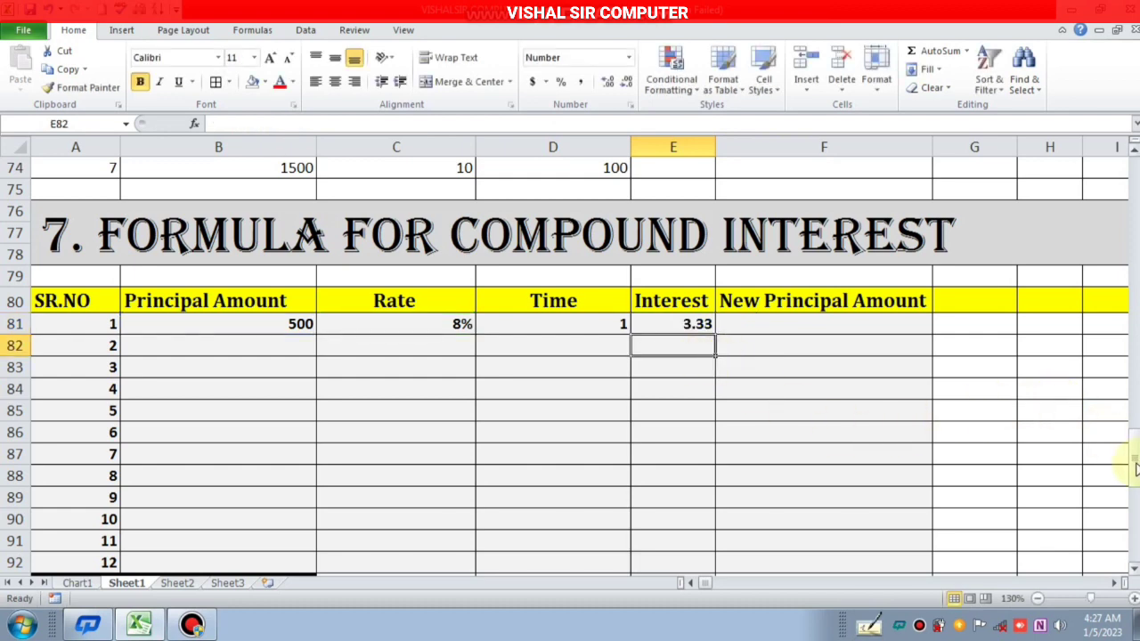
mouse_move(1136, 469)
left_mouse_down()
mouse_move(1126, 521)
mouse_move(1113, 508)
left_mouse_up()
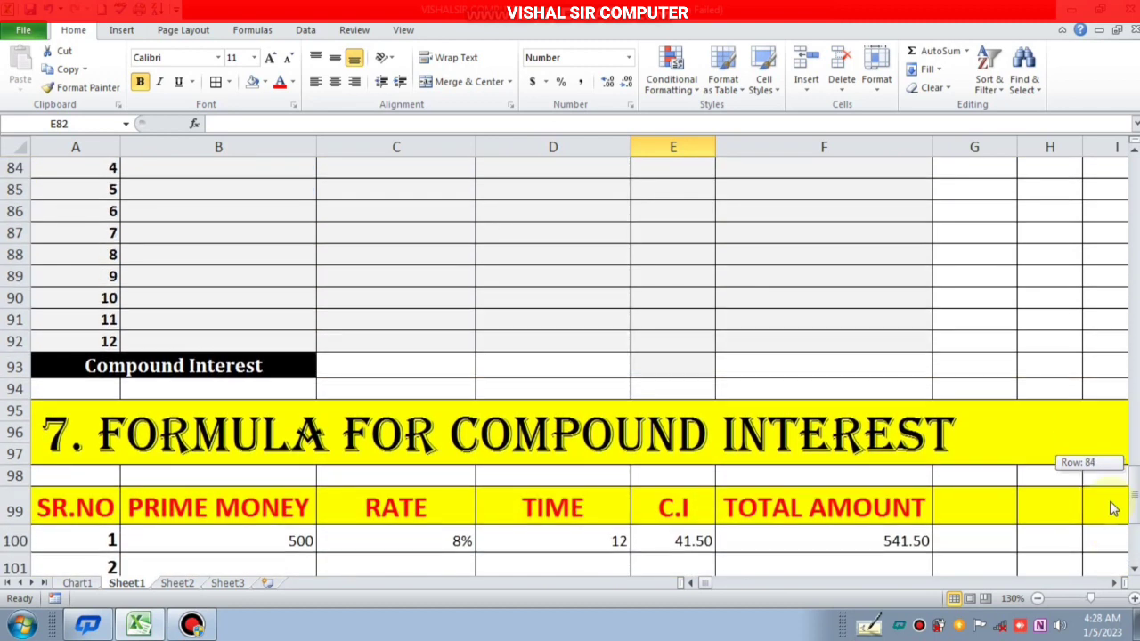
Step: Reset D100's time to 1, restoring C.I 3.33 and total 503.33
left_click(598, 544)
type("1")
key("Return")
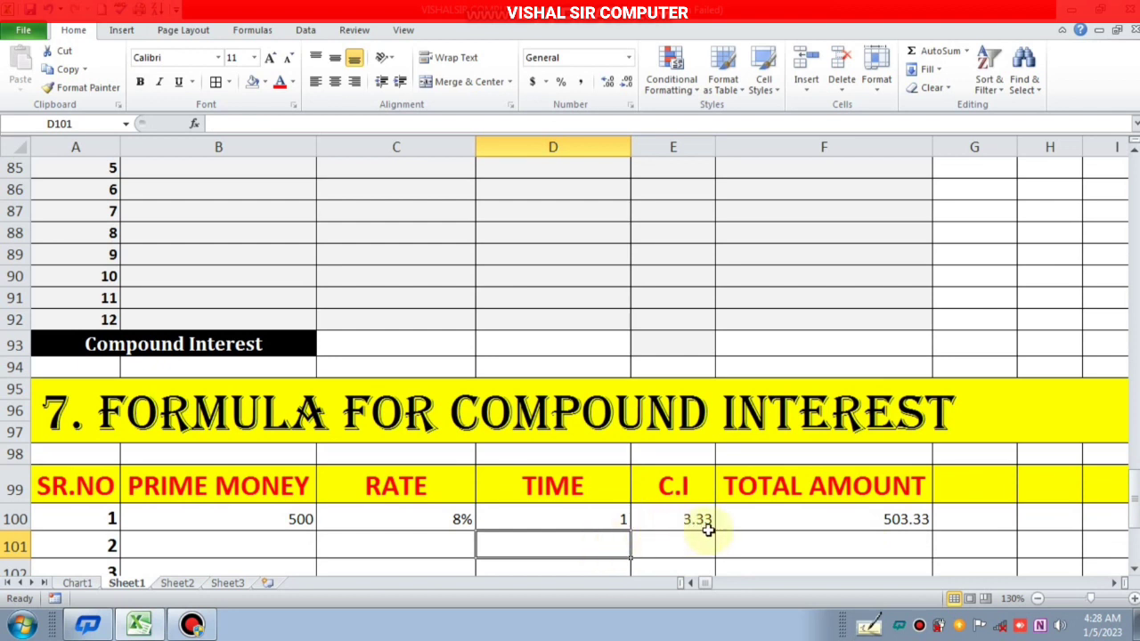
left_click_drag(1131, 503, 1119, 446)
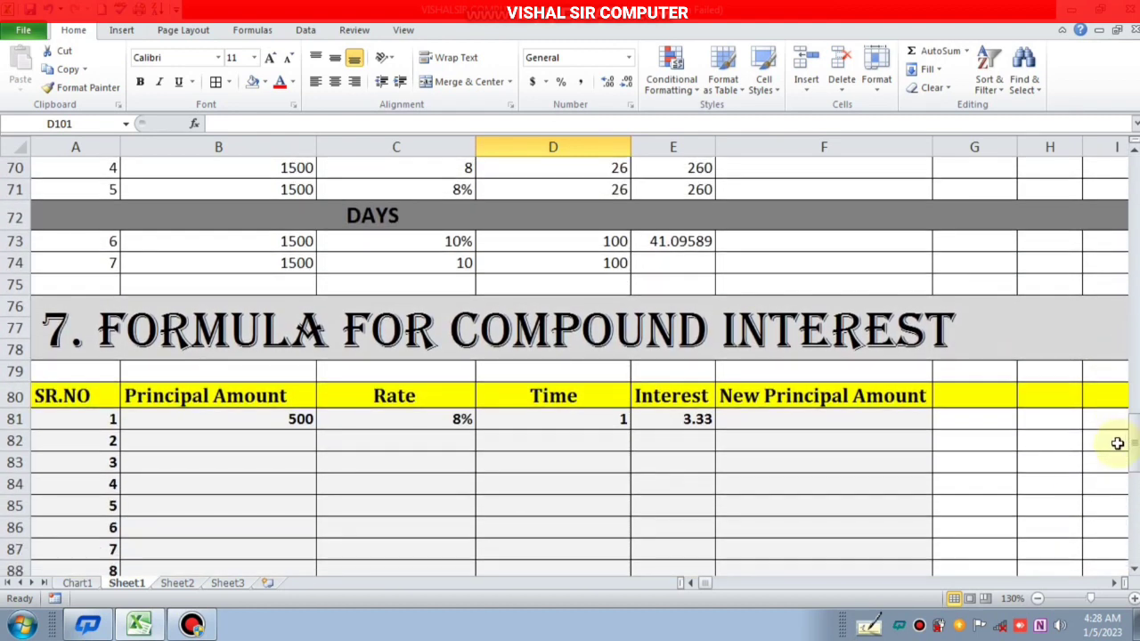
Step: Enter =B81+E81 in F81 for a new principal amount of 503.33
left_click(795, 427)
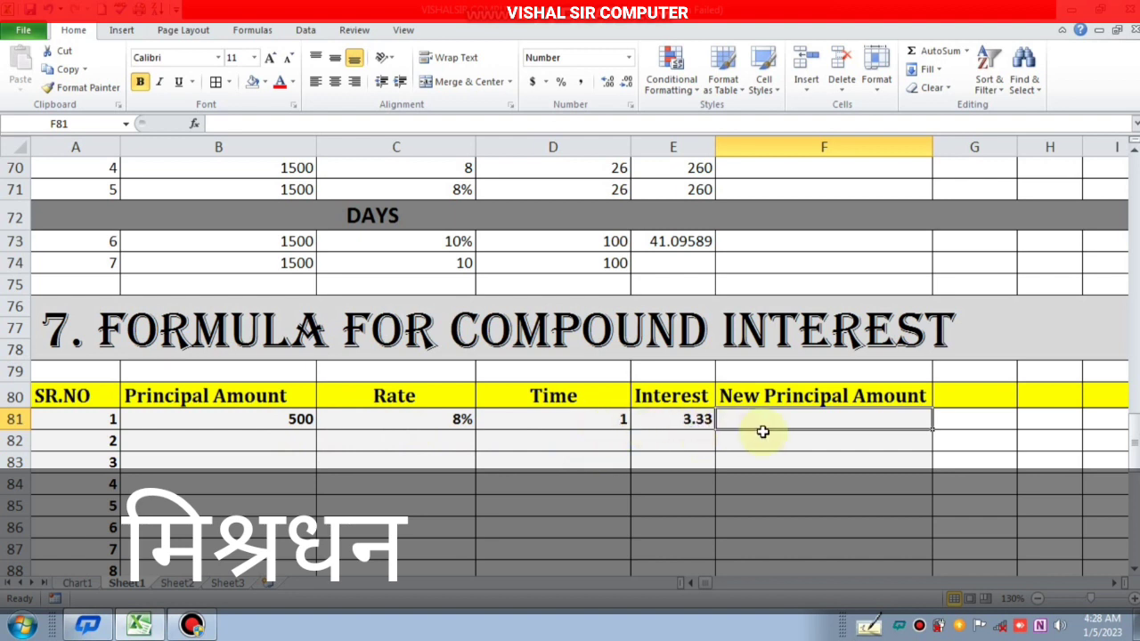
type("=")
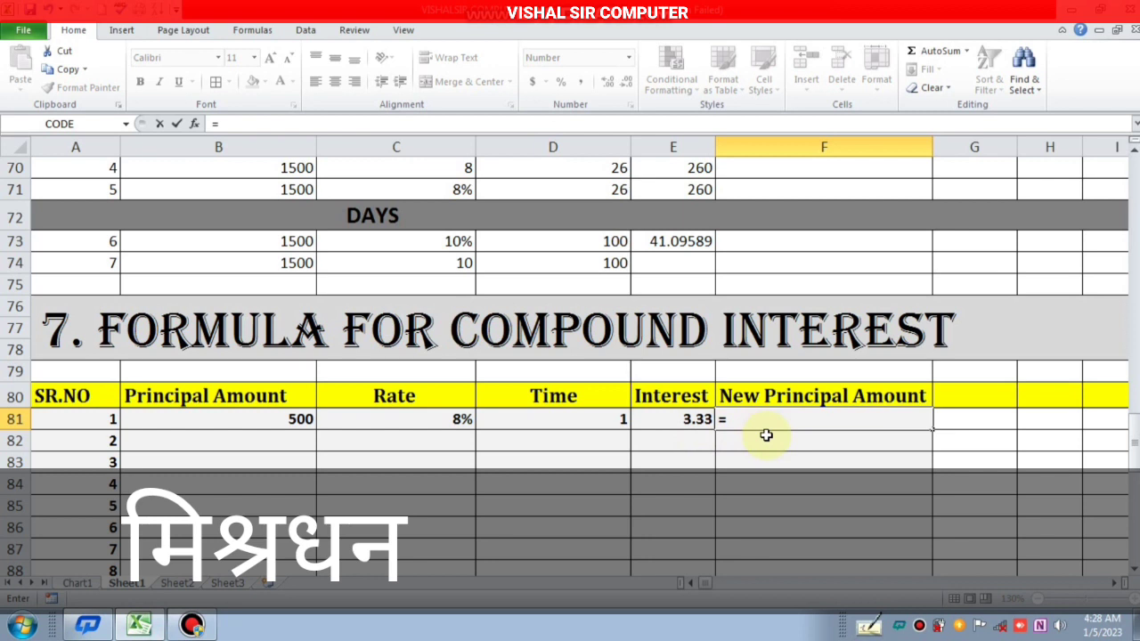
key("Left")
key("Left")
key("Left")
key("Left")
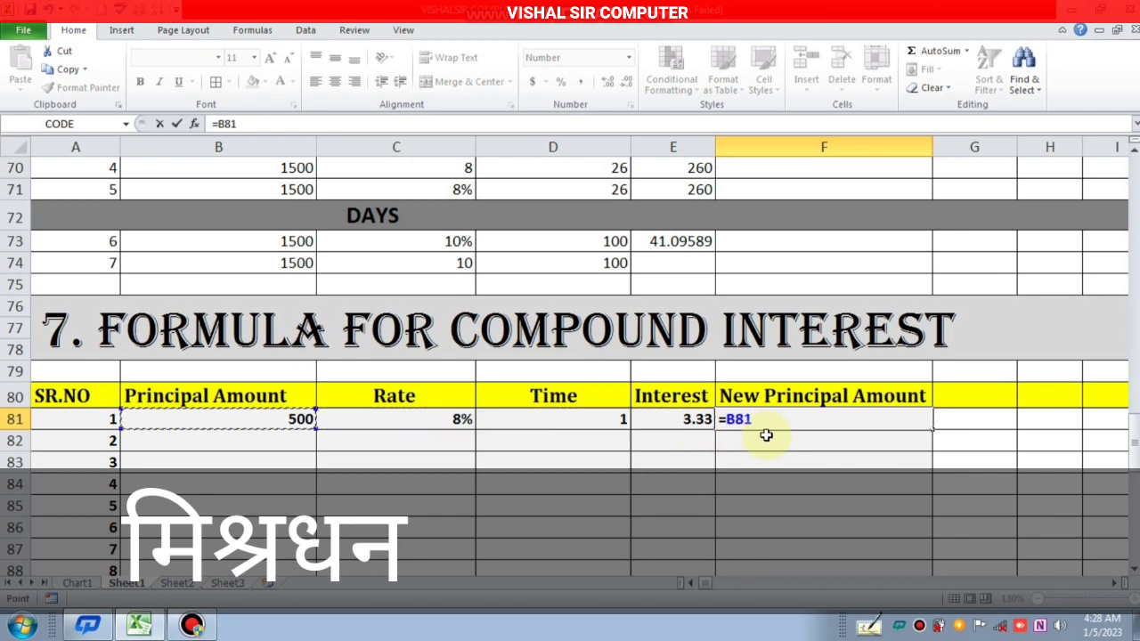
type("+")
key("Left")
key("Return")
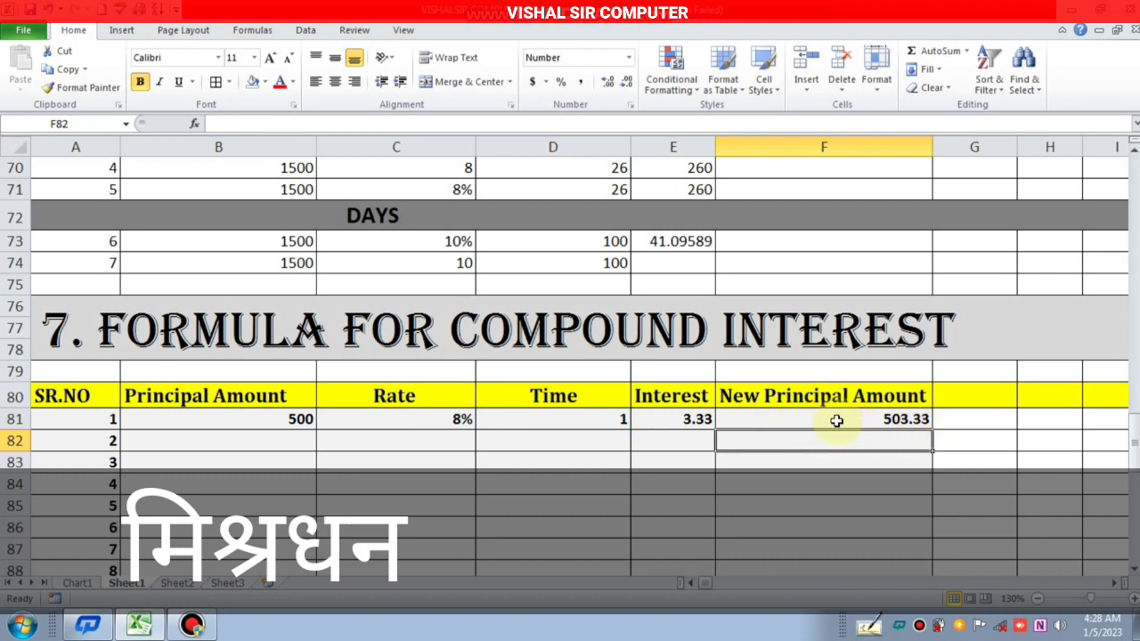
Step: Enter =F81 in B82 so month 2's principal shows 503.33
left_click(224, 434)
type("=")
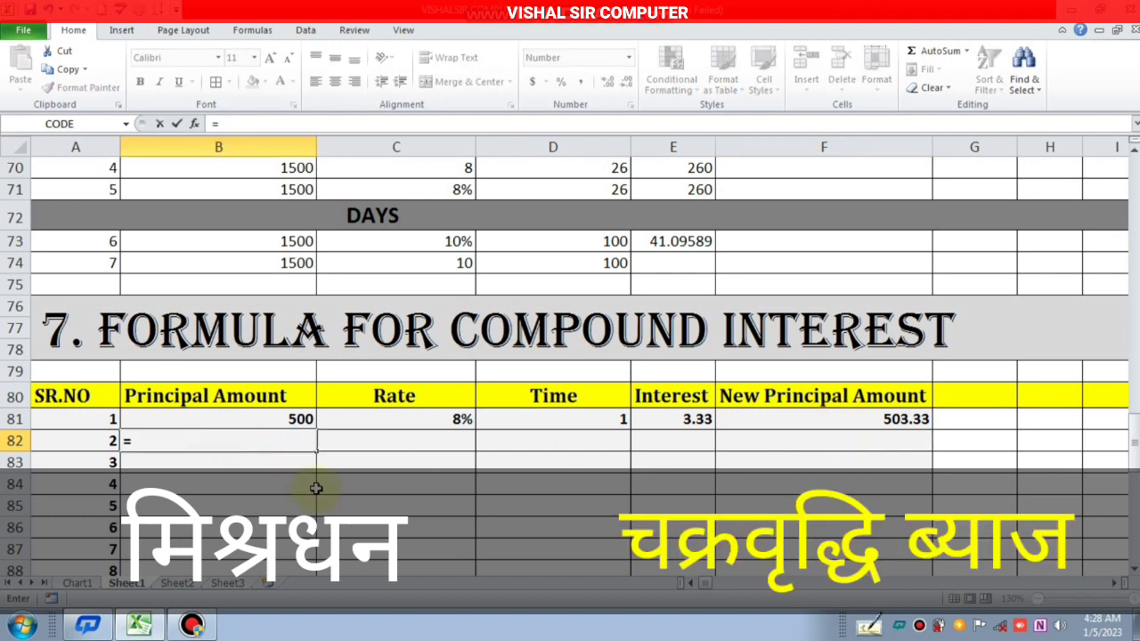
key("Right")
key("Right")
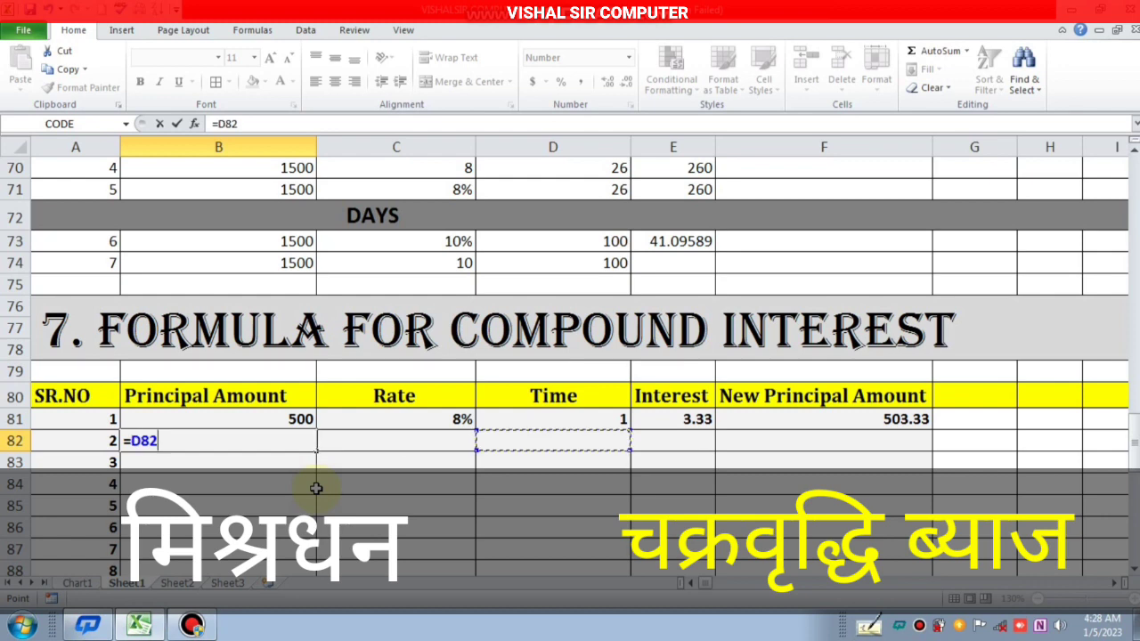
key("Right")
key("Right")
key("Up")
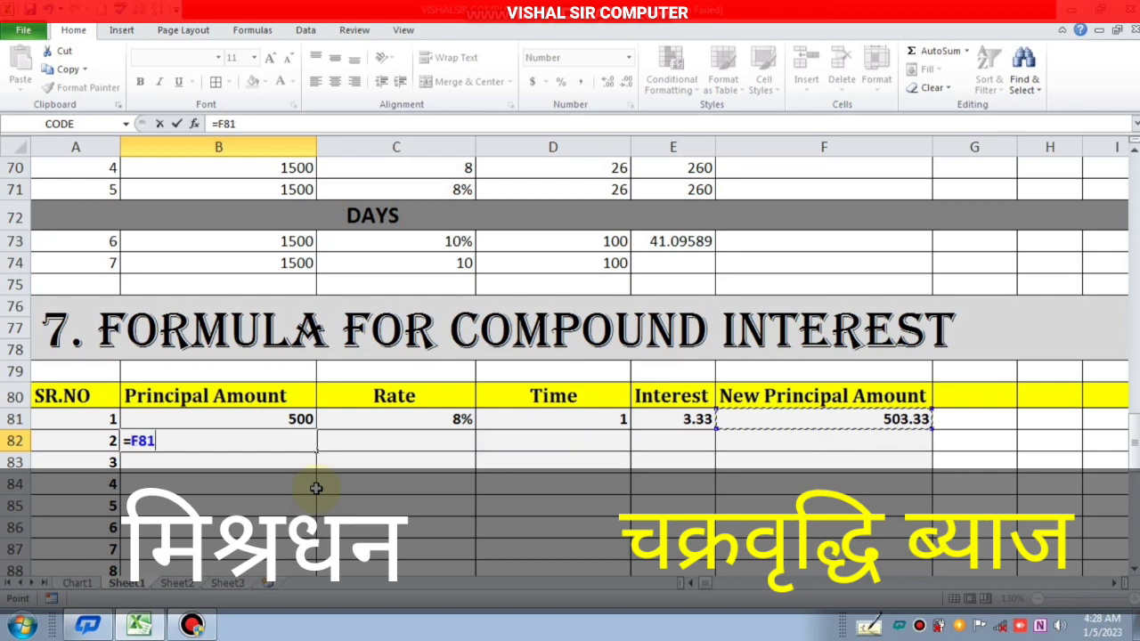
key("Return")
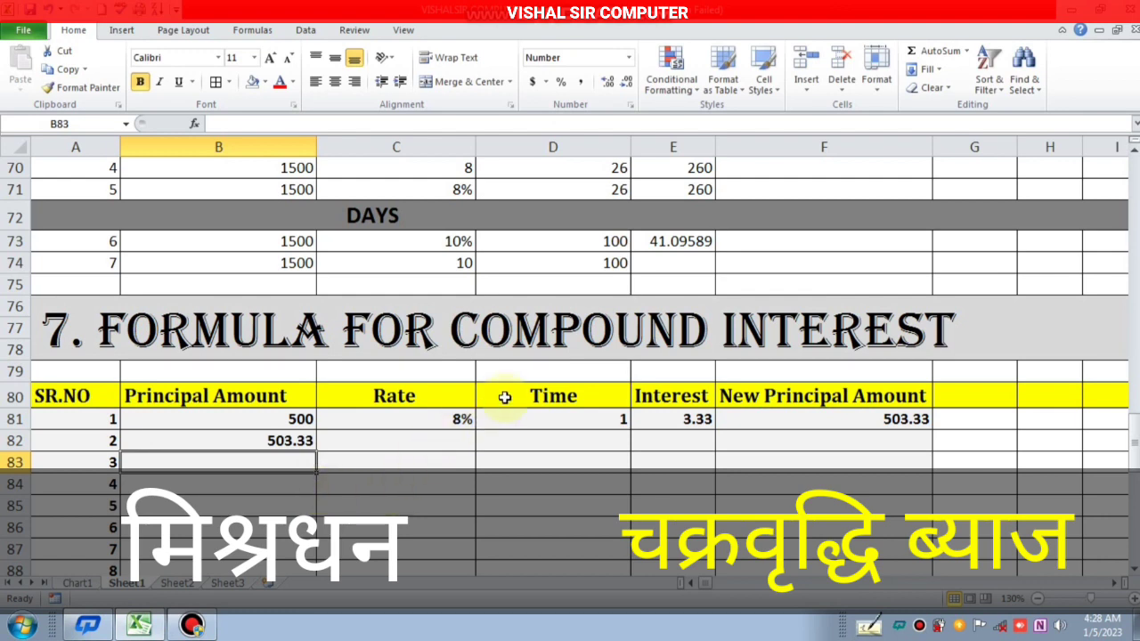
Step: Fill B82's =F81 principal formula down through B92
left_click_drag(1134, 456, 1133, 462)
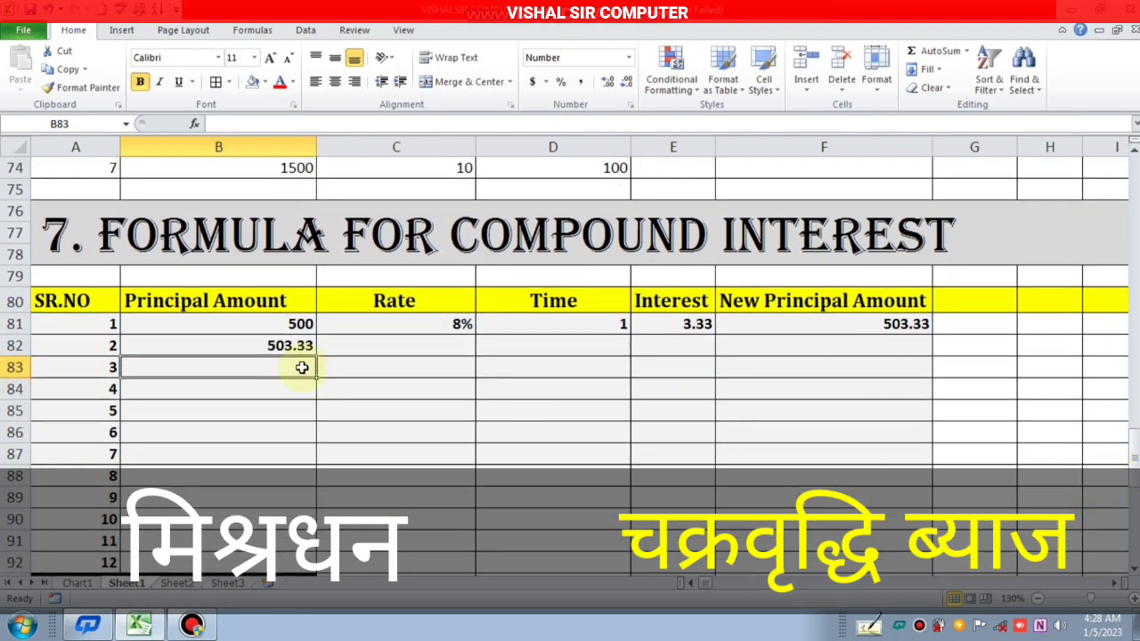
left_click(267, 344)
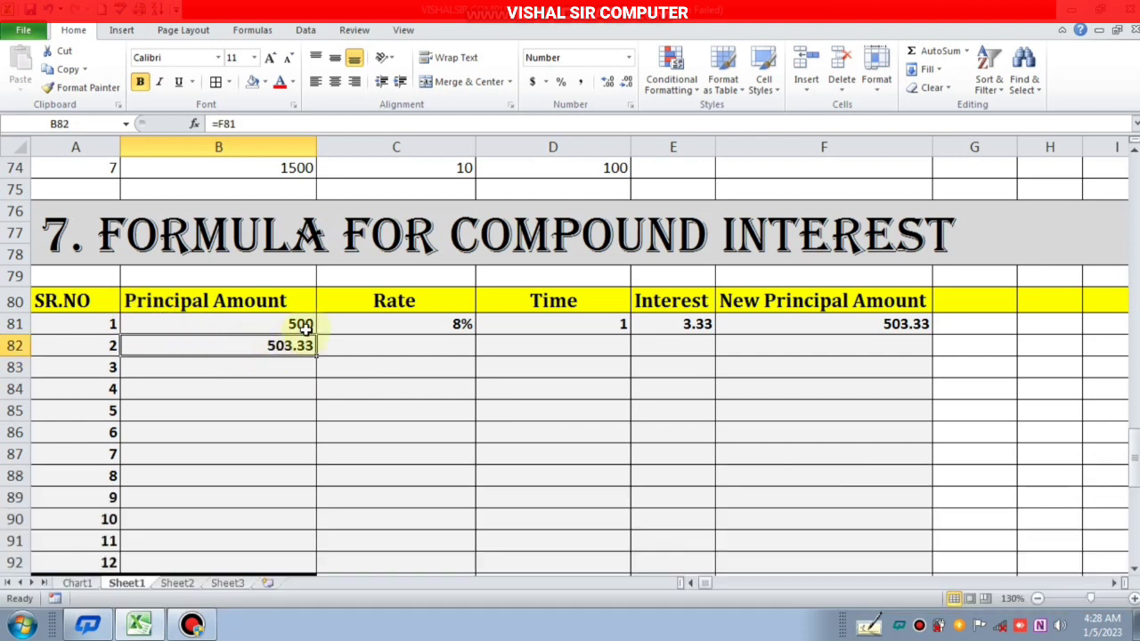
left_click(302, 324)
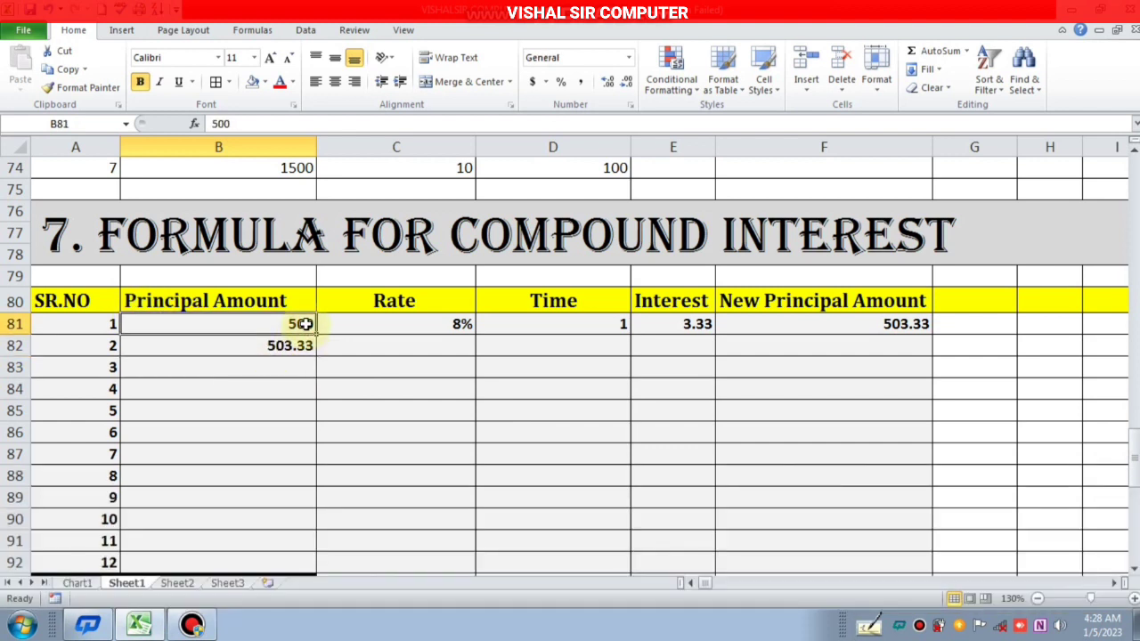
left_click(298, 348)
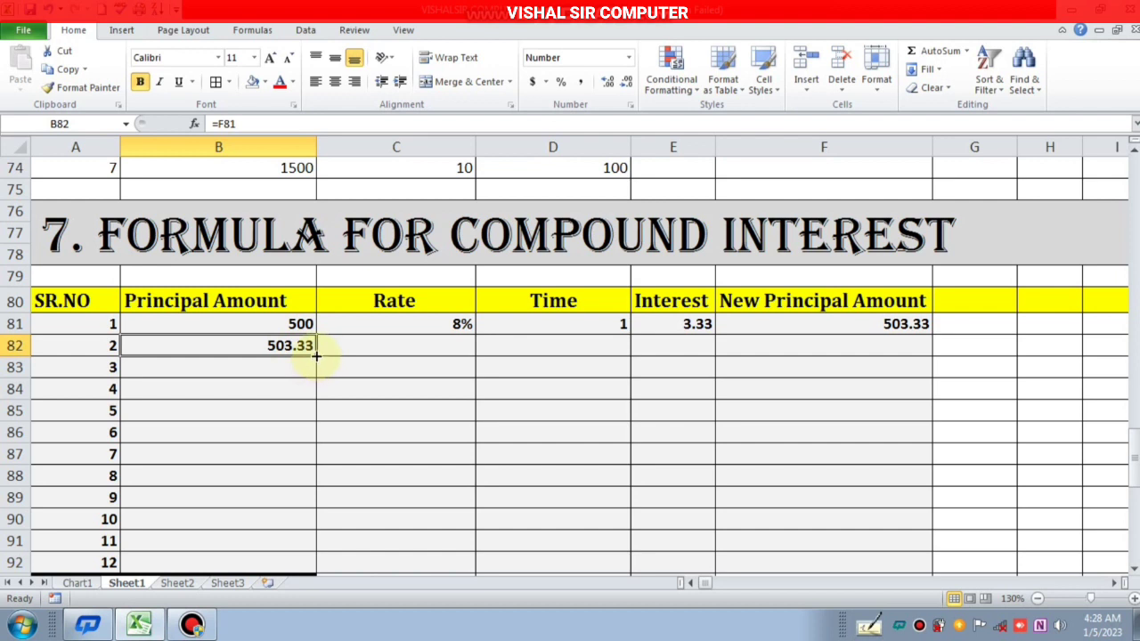
left_click_drag(315, 355, 302, 568)
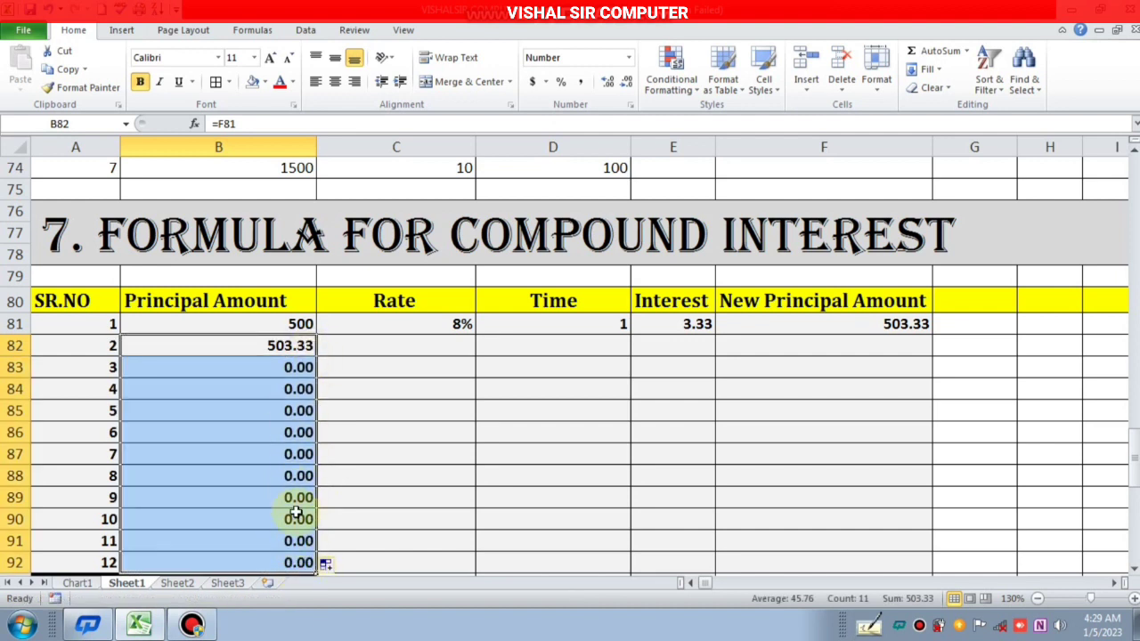
Step: Review the 8% rate, time and first-month interest in C81, D81 and E81
left_click(429, 329)
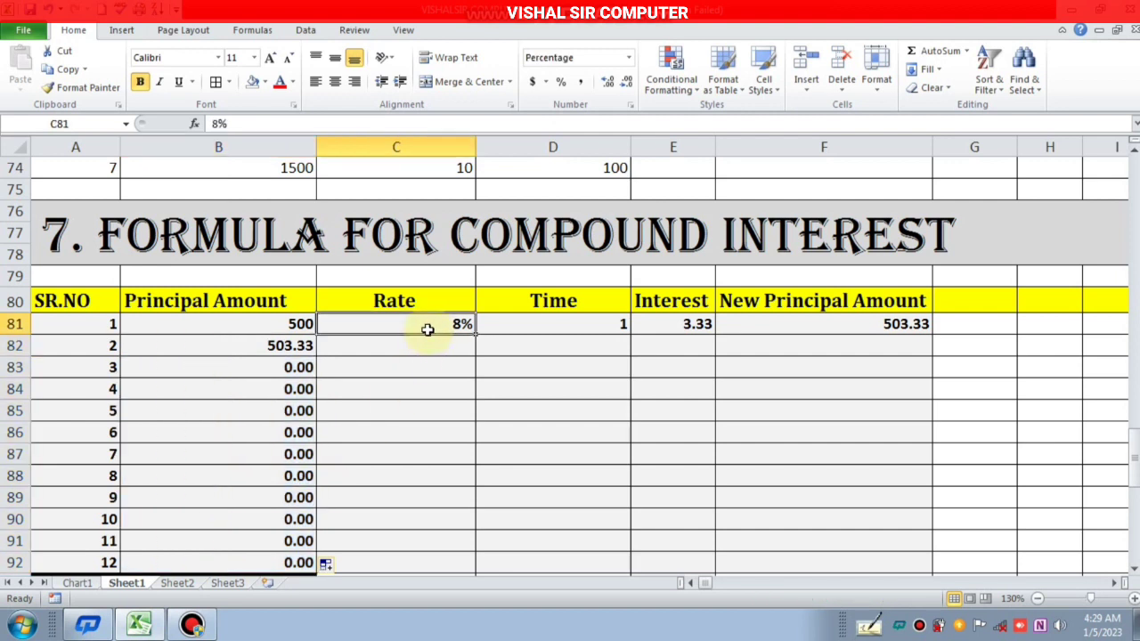
left_click(580, 328)
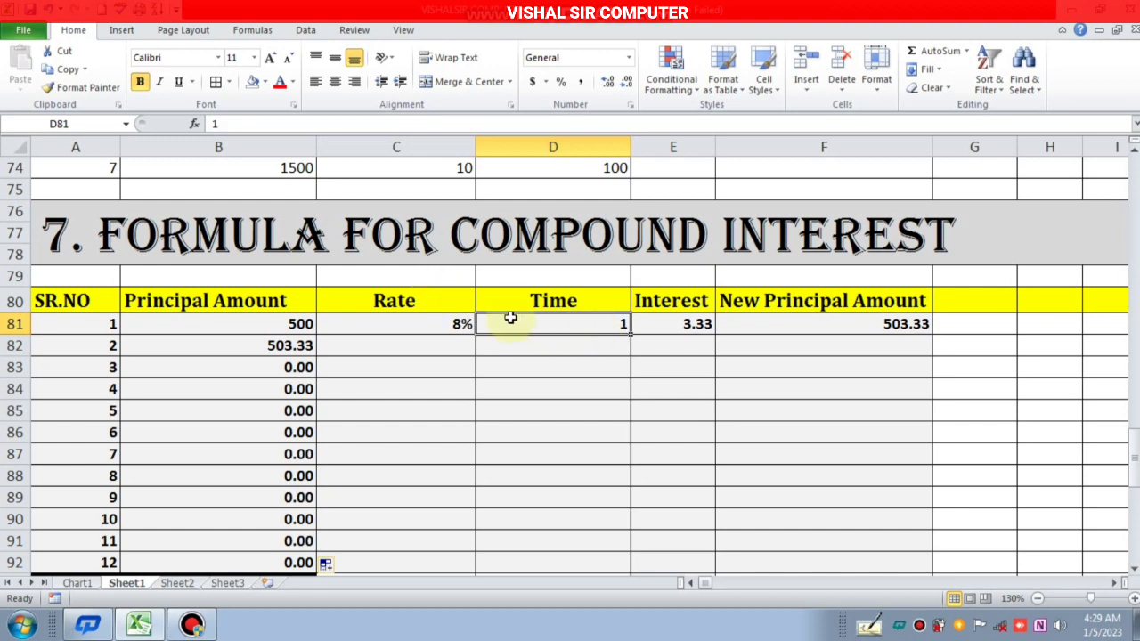
left_click(690, 326)
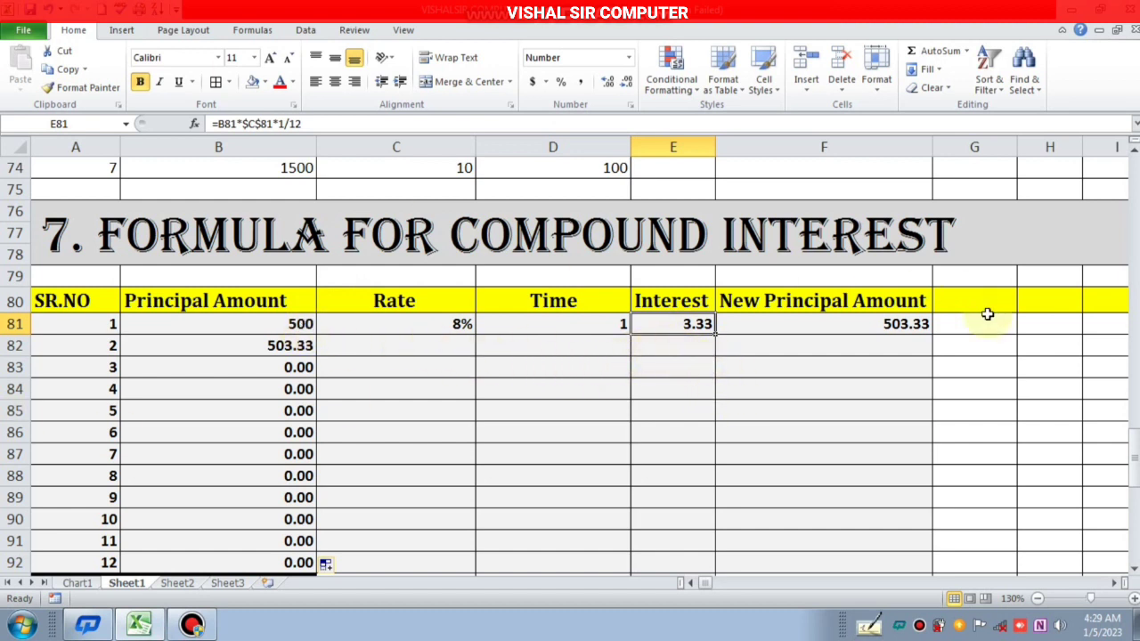
Step: Fill E81's interest formula down to E92 and F81's new principal formula down to F92
mouse_move(716, 333)
left_mouse_down()
mouse_move(711, 562)
mouse_move(701, 570)
left_mouse_up()
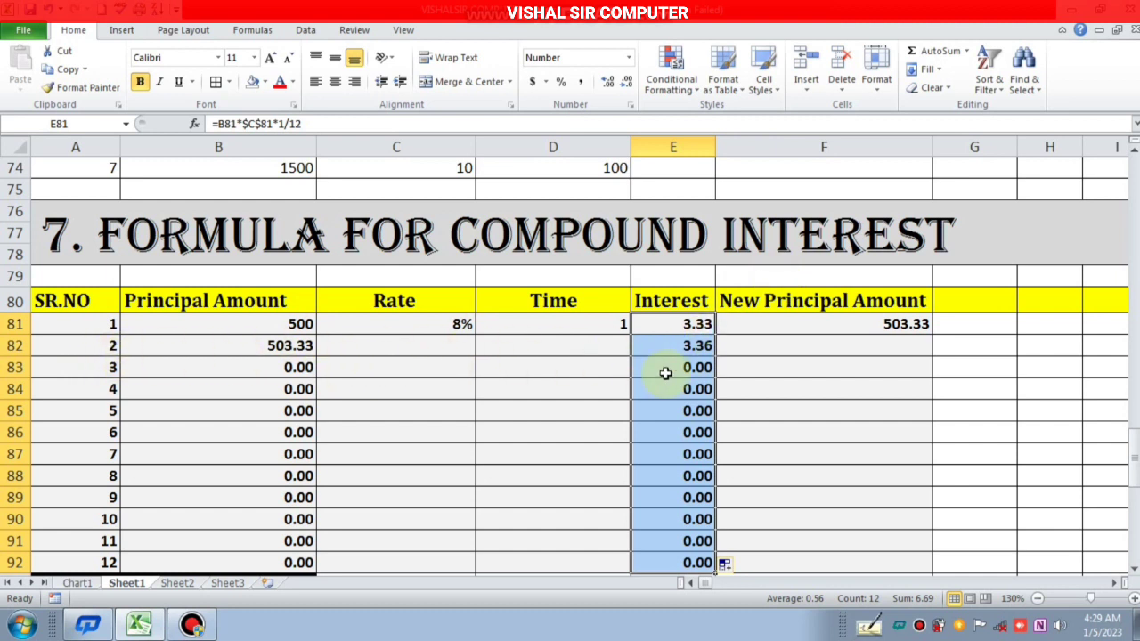
left_click(917, 324)
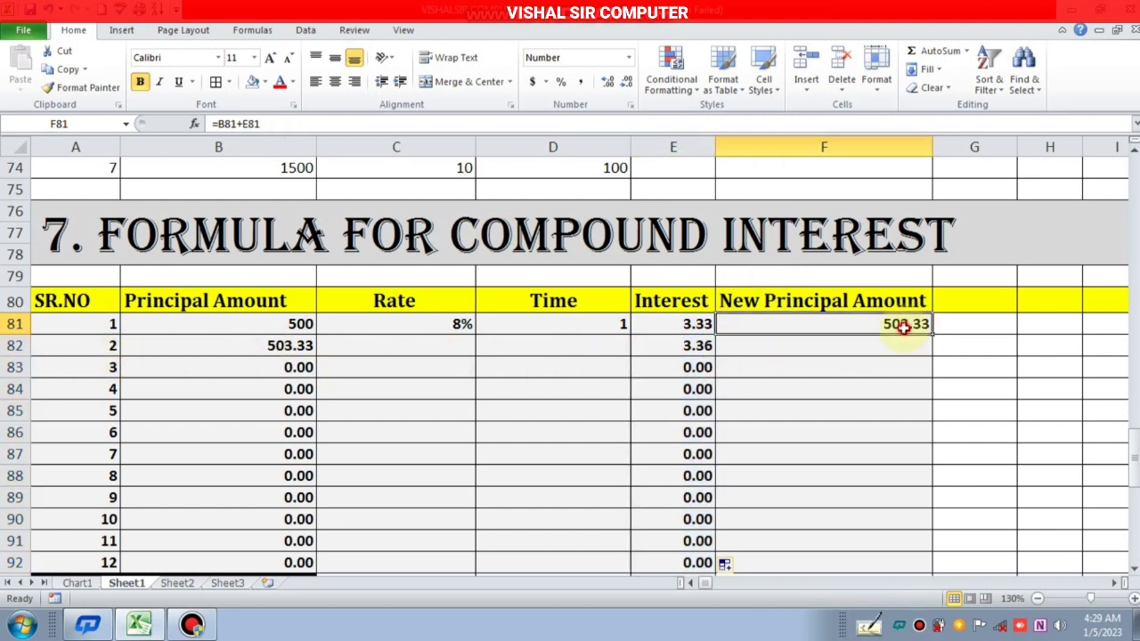
left_click_drag(930, 334, 927, 357)
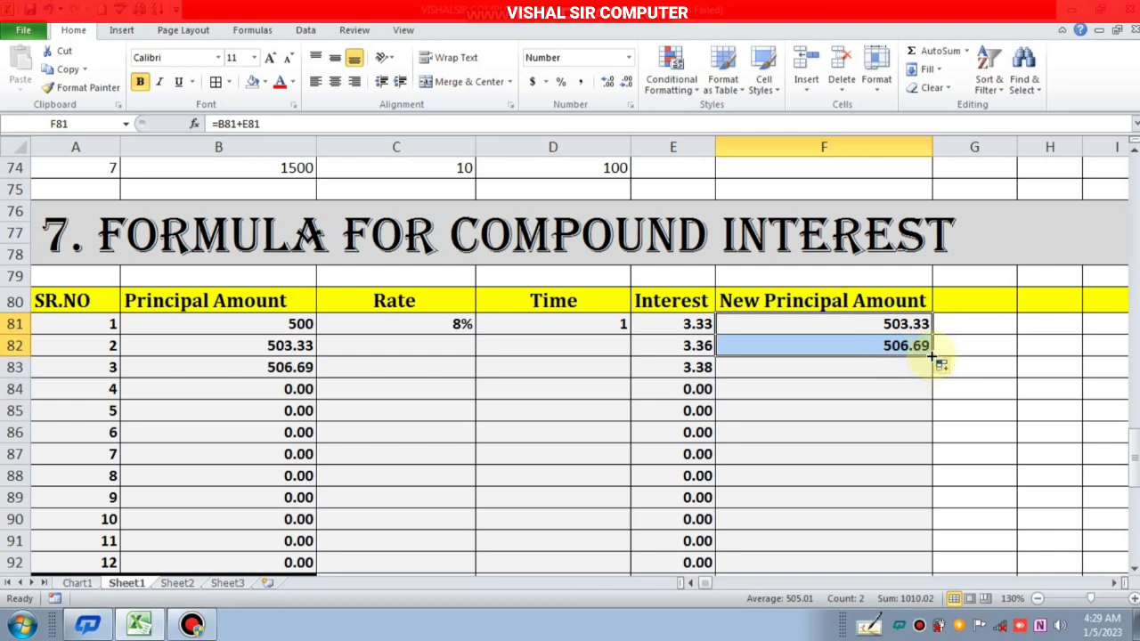
mouse_move(931, 356)
left_mouse_down()
mouse_move(931, 572)
mouse_move(926, 506)
left_mouse_up()
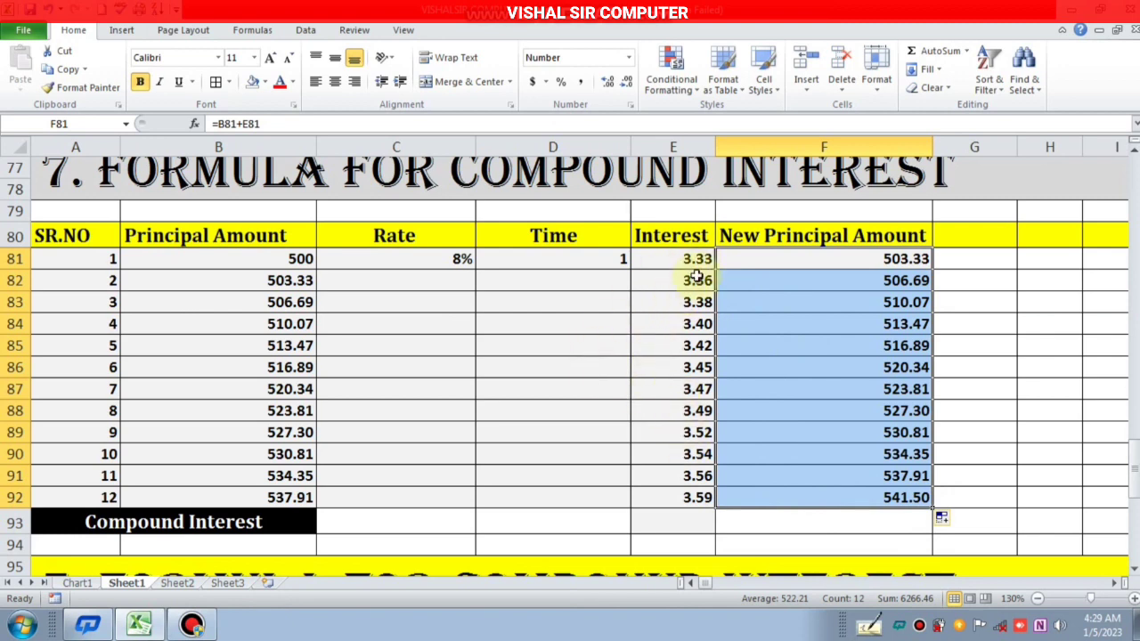
Step: AutoSum the monthly interest into E93 as =SUM(E81:E92), giving 41.50
left_click(677, 521)
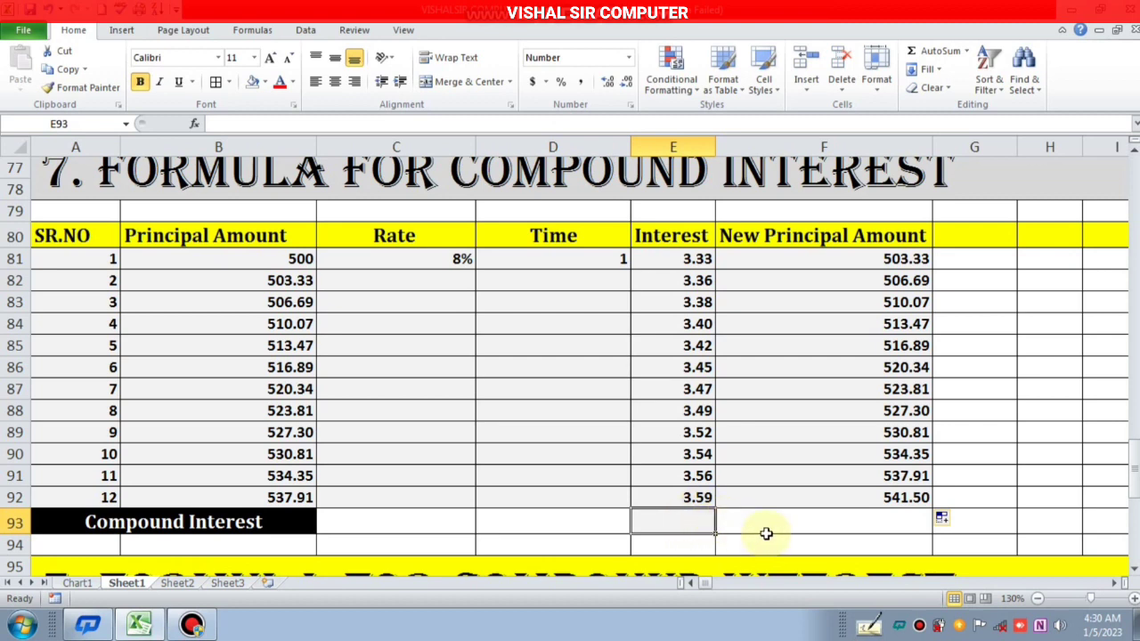
key("alt")
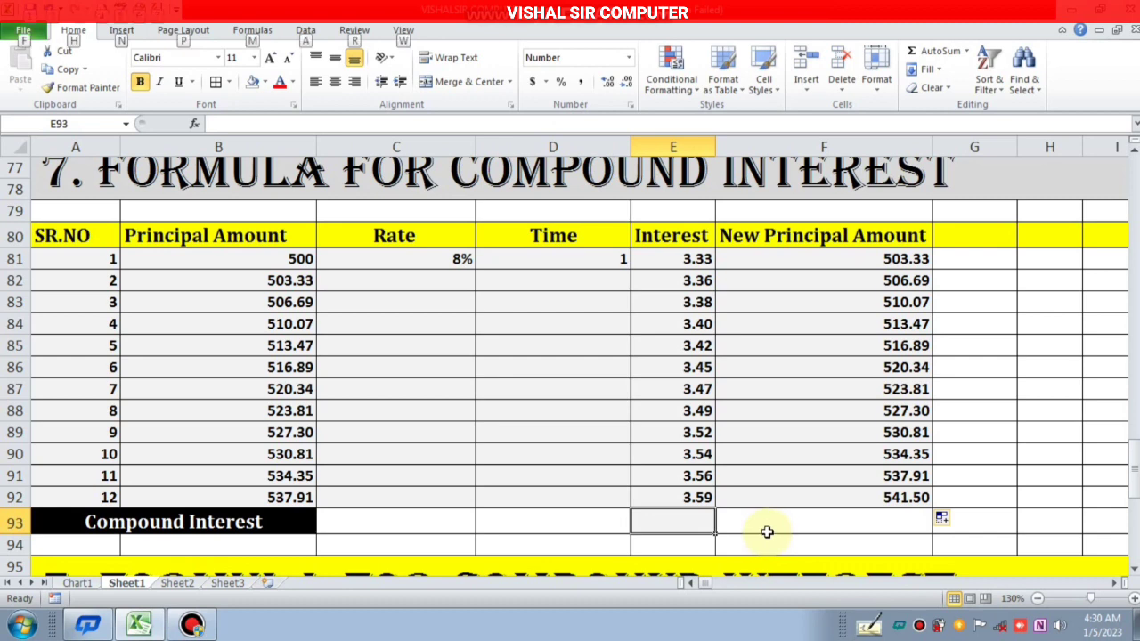
key("alt+equal")
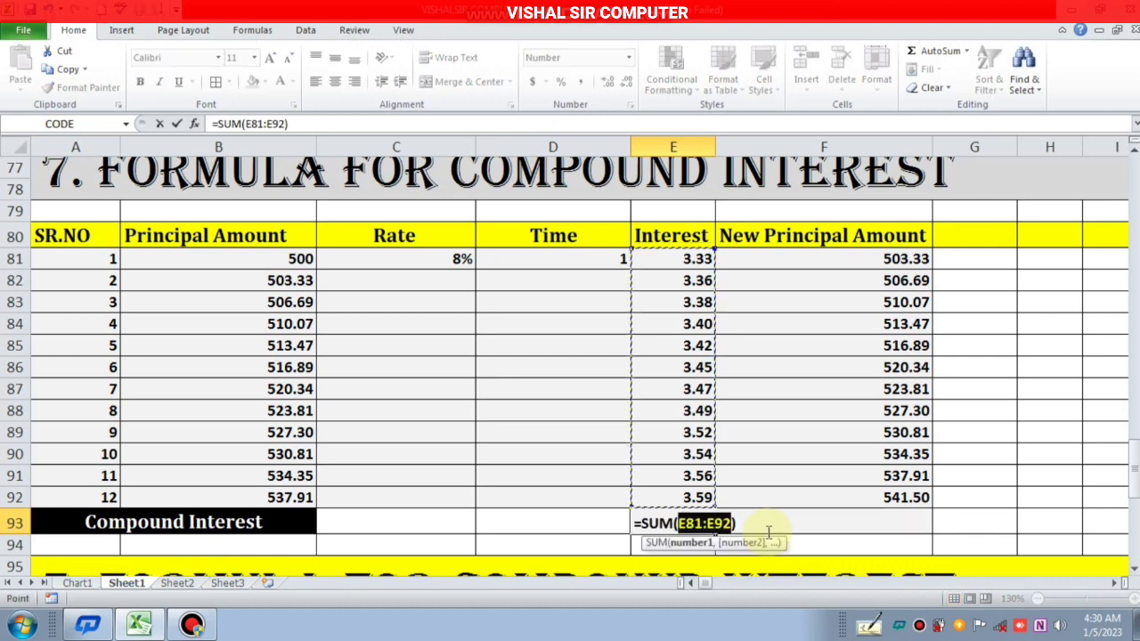
key("Return")
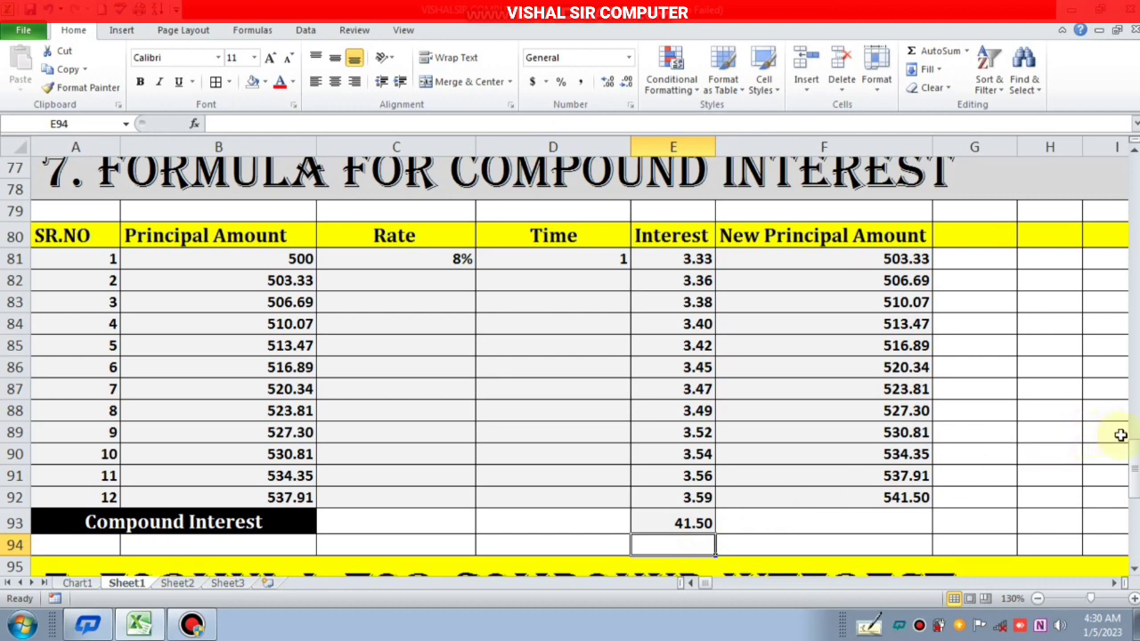
left_click_drag(1134, 464, 1126, 544)
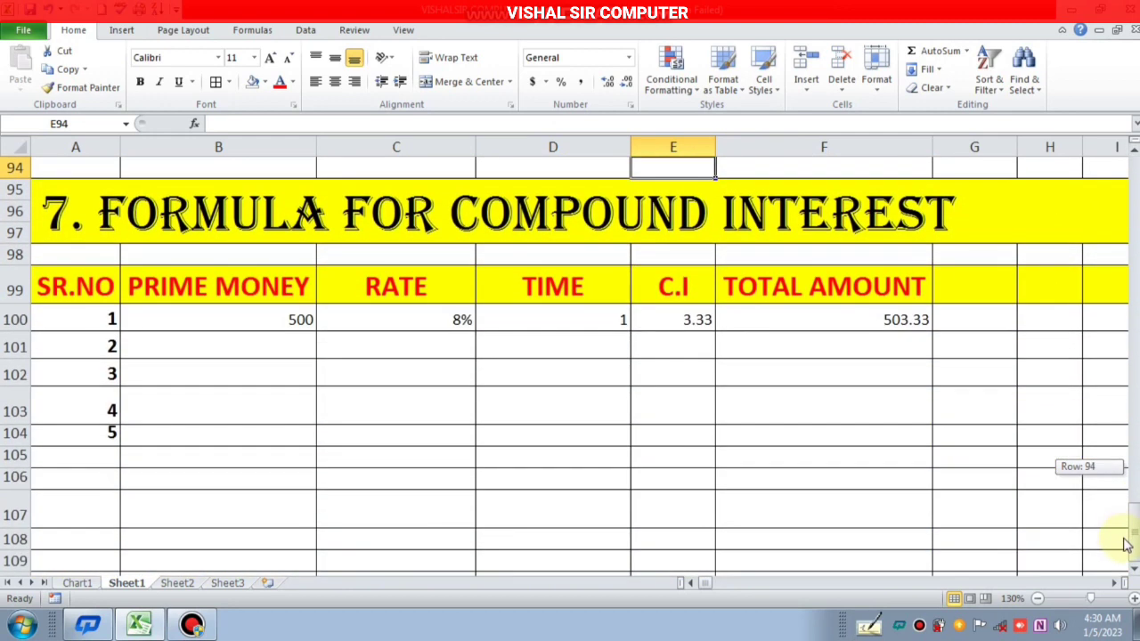
Step: Change the C.I table's time in D100 to 12, giving C.I 41.50 and total 541.50
left_click(567, 319)
double_click(568, 320)
type("2")
key("Return")
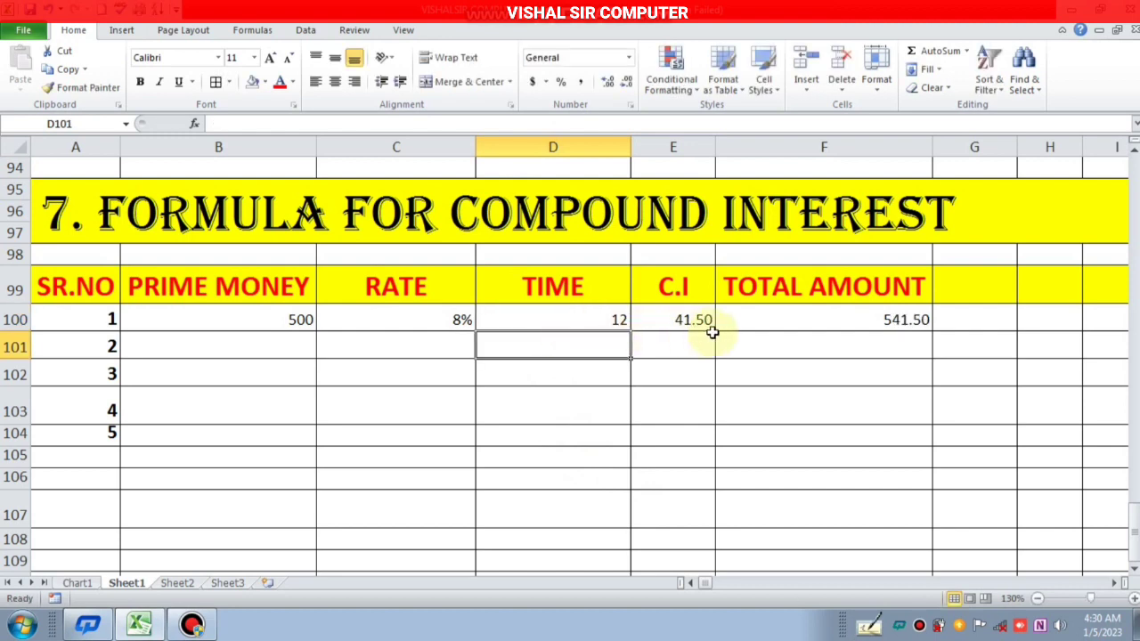
left_click_drag(1134, 532, 1134, 478)
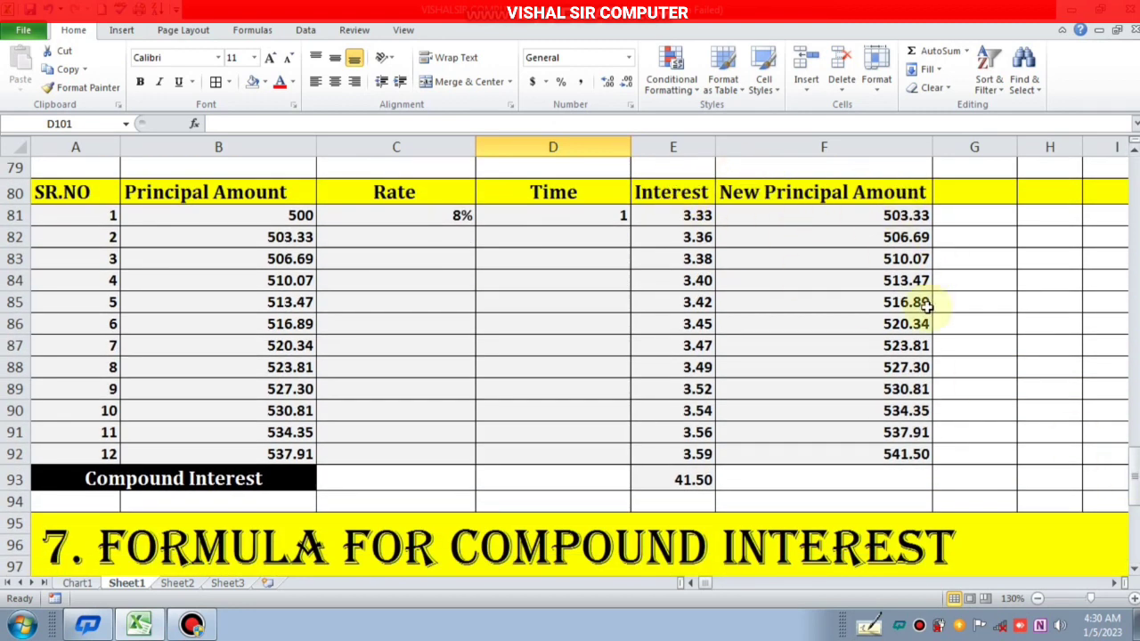
Step: Enter =F92-B81 in F93 so it shows the compound interest of 41.50
left_click(879, 468)
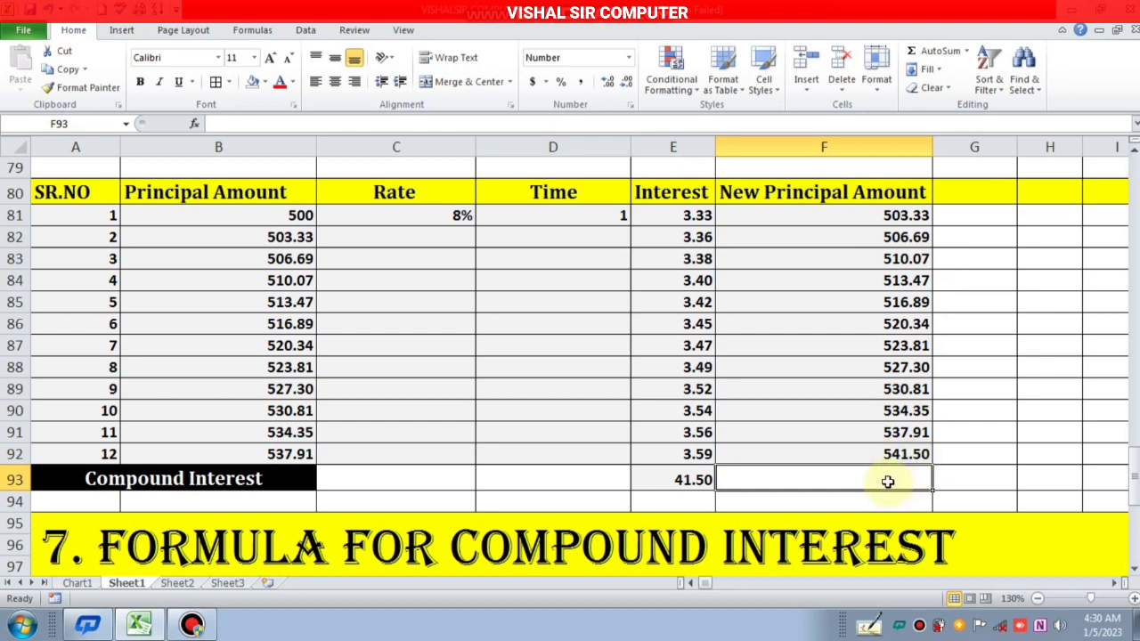
type("=")
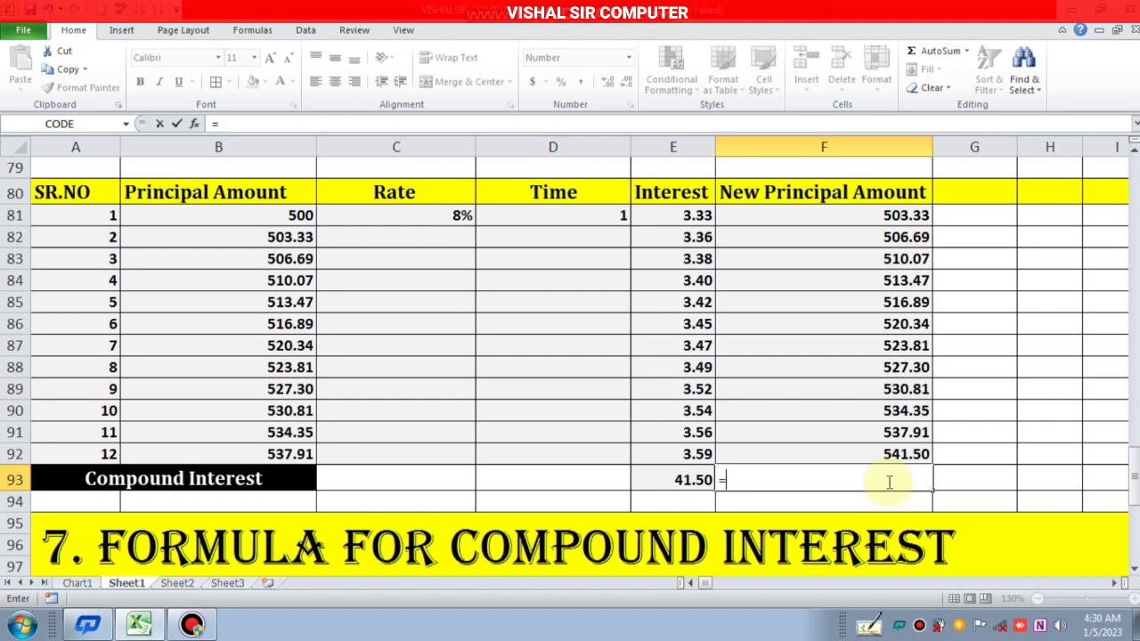
key("Up")
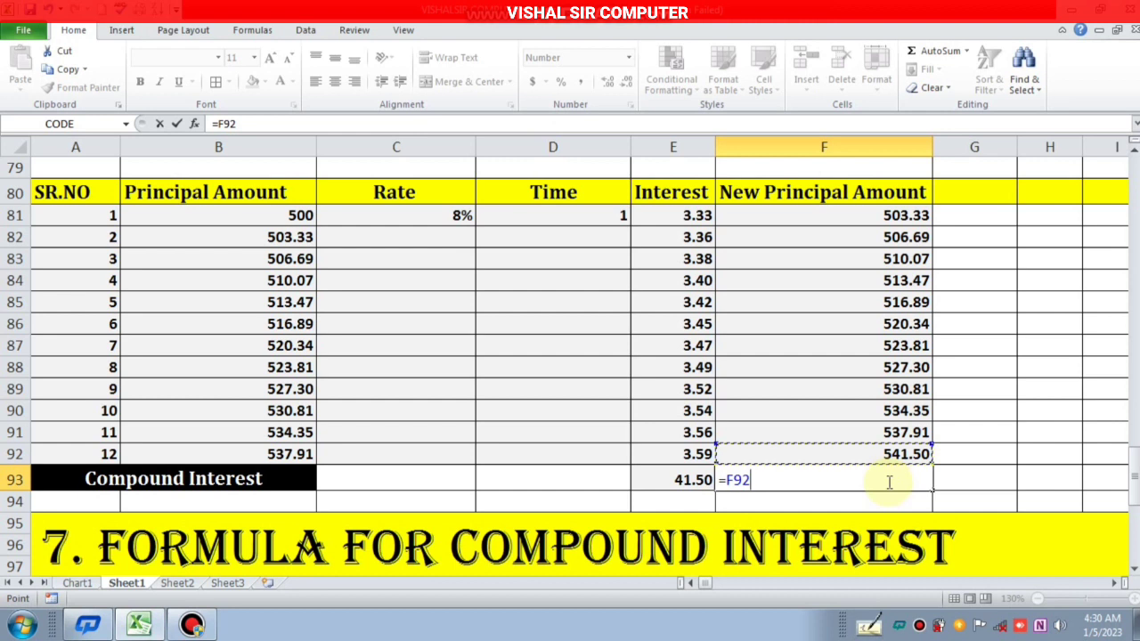
type("-")
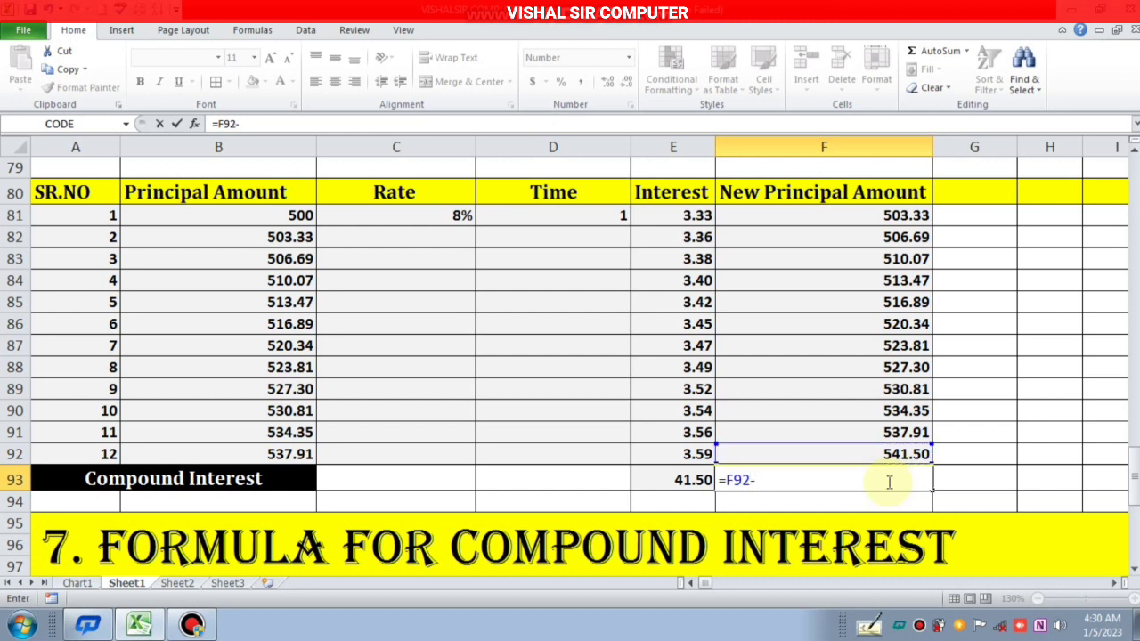
key("Left")
key("Up")
key("Up")
key("Up")
key("Up")
key("Left")
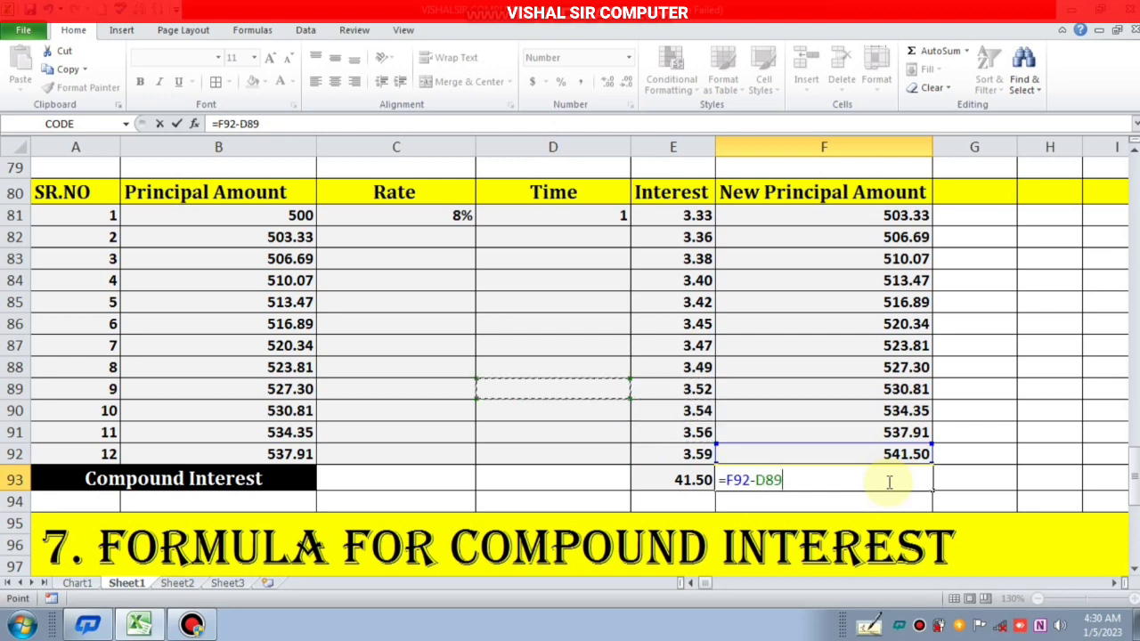
key("Up")
key("Up")
key("Up")
key("Up")
key("Up")
key("Up")
key("Up")
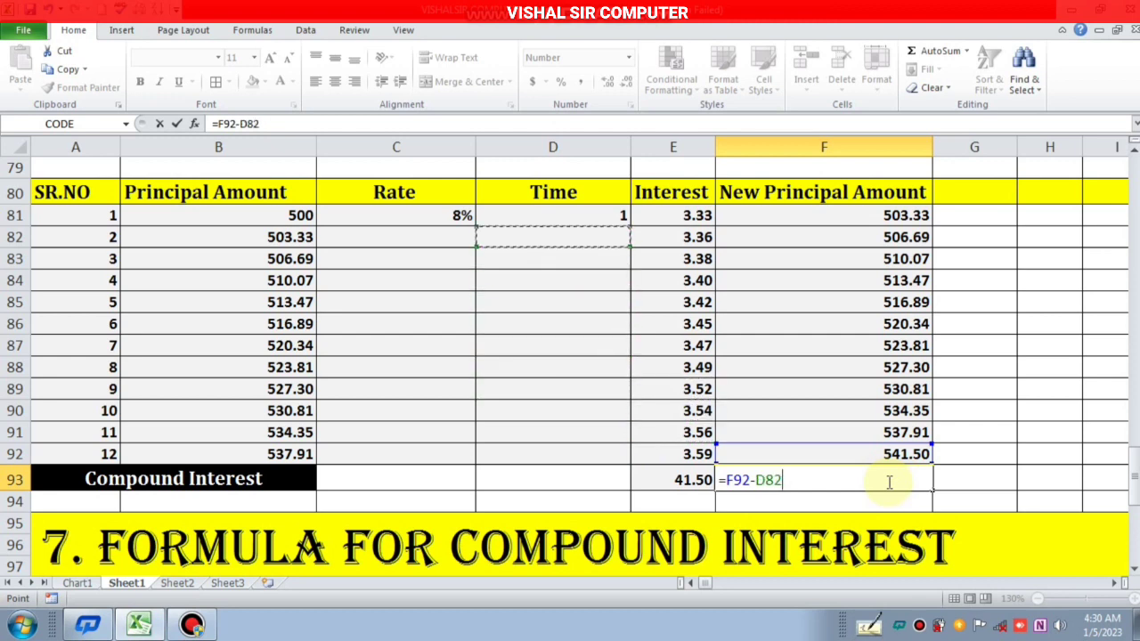
key("Up")
key("Left")
key("Left")
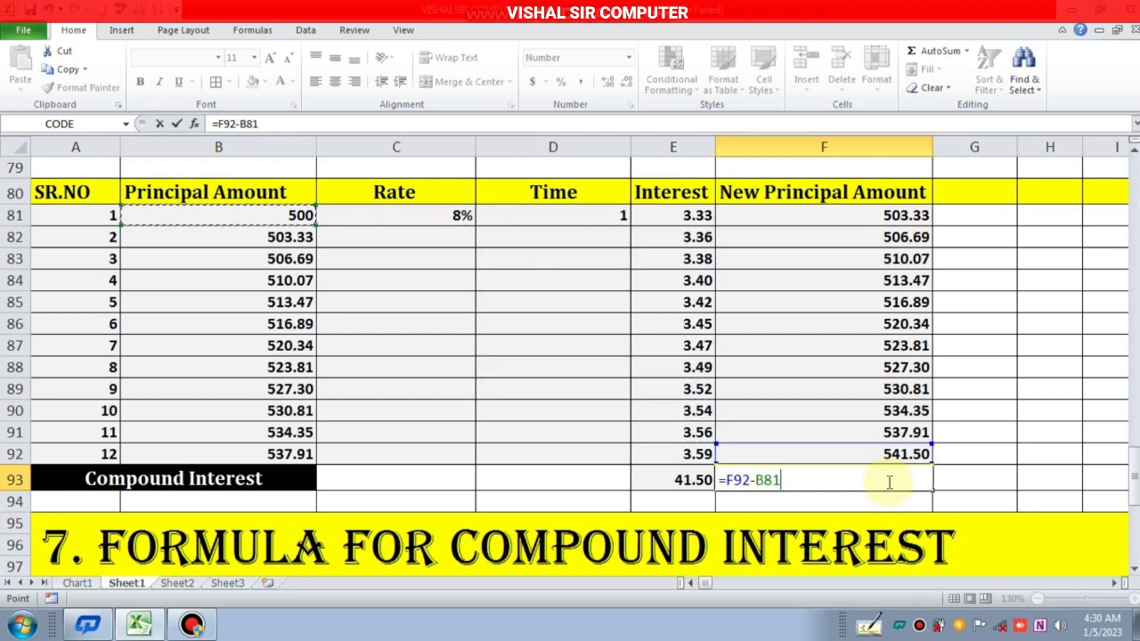
key("Return")
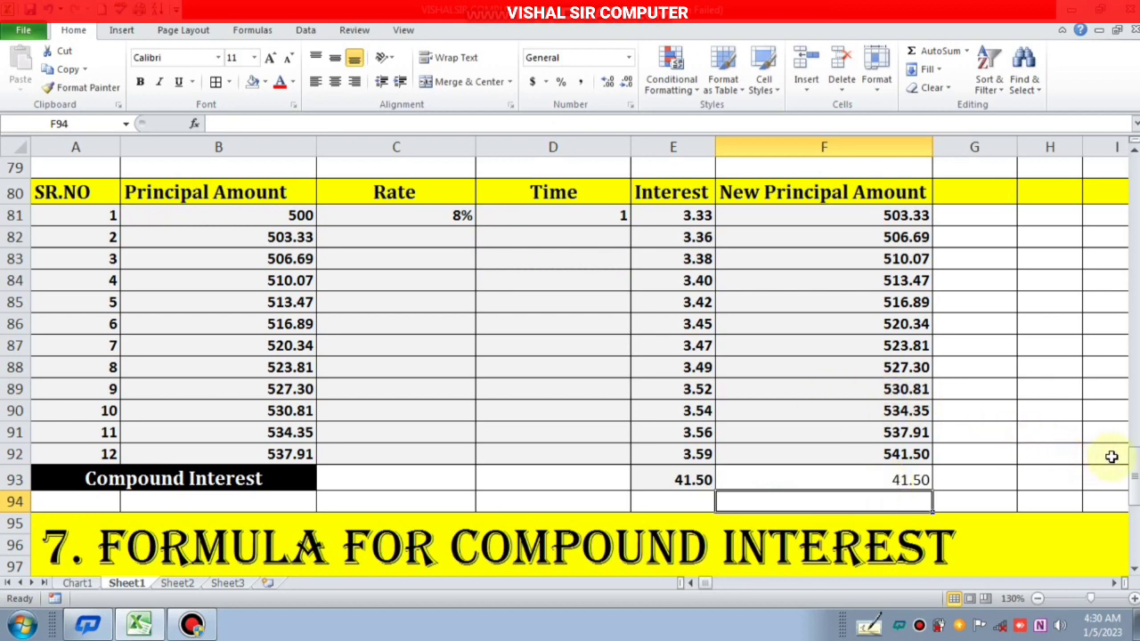
Step: Inspect row 81's principal, rate, time, interest and new principal formulas
left_click_drag(1137, 465, 1135, 481)
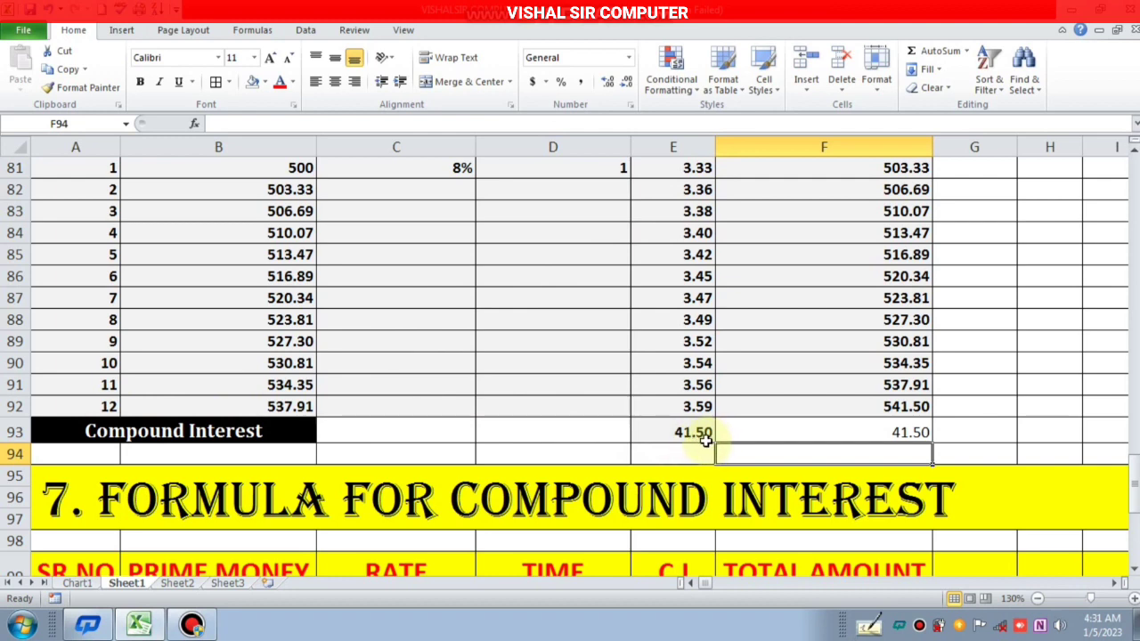
left_click_drag(1133, 488, 1132, 459)
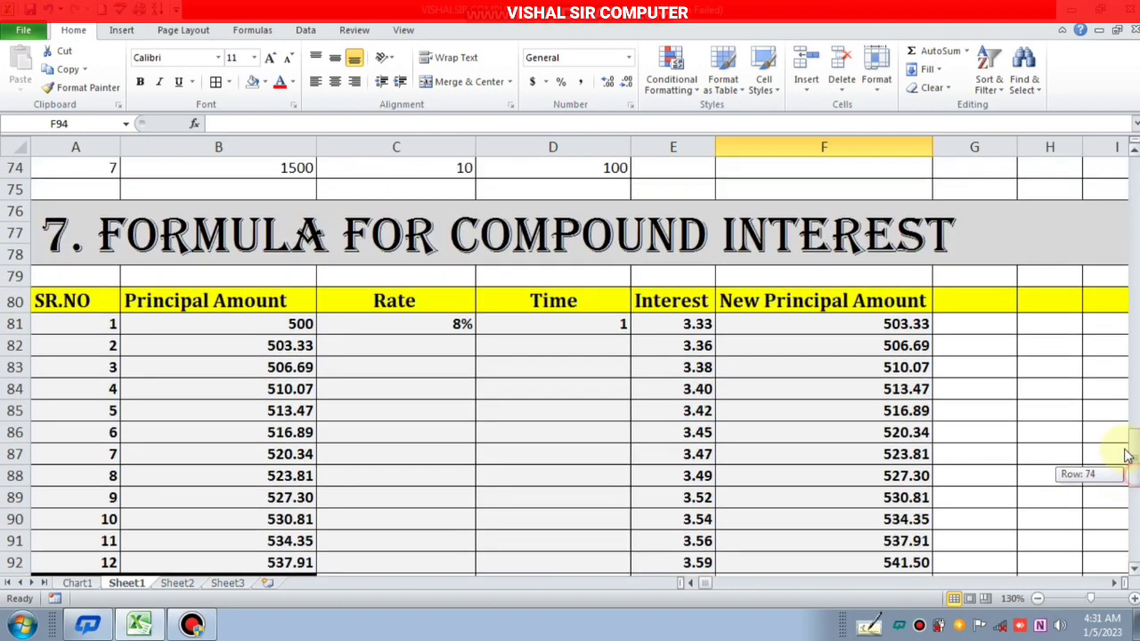
left_click(1123, 449)
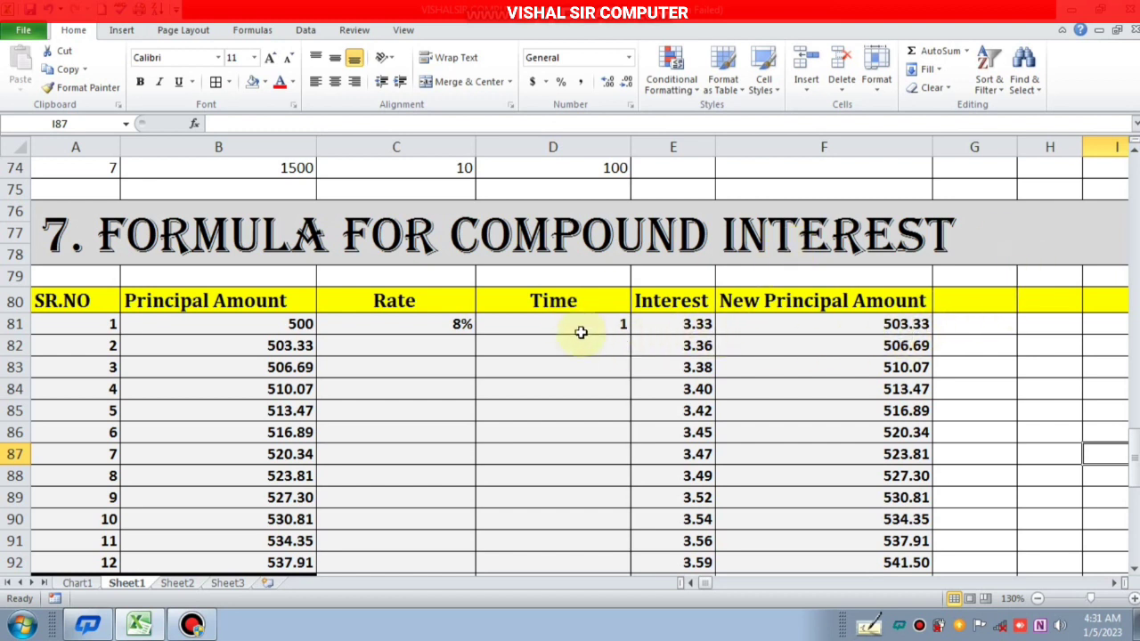
left_click(293, 324)
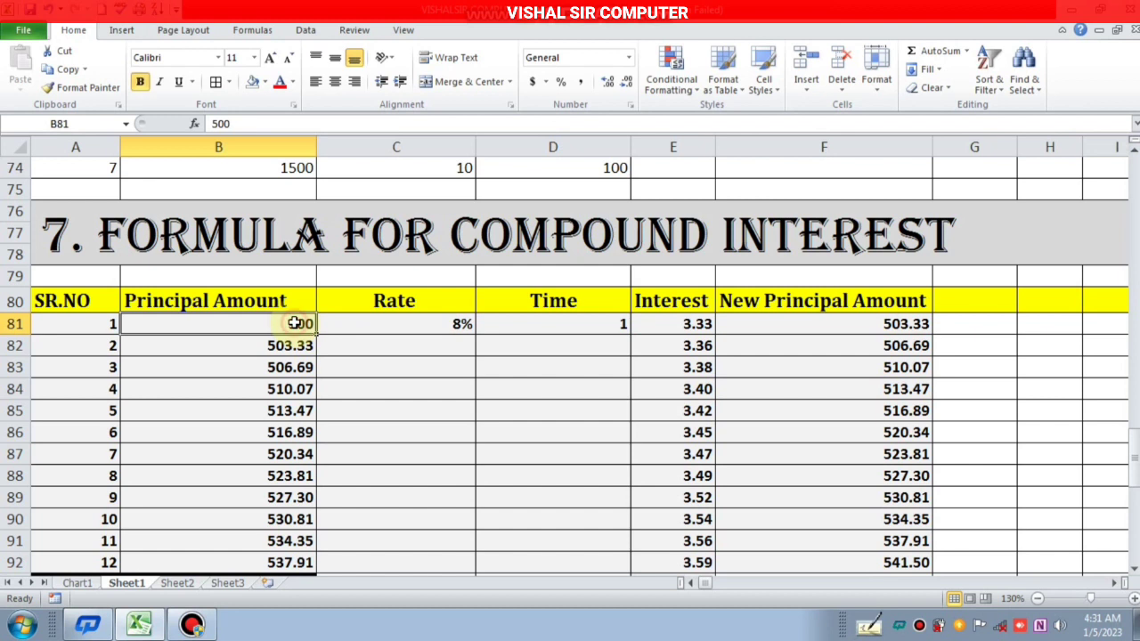
left_click(434, 322)
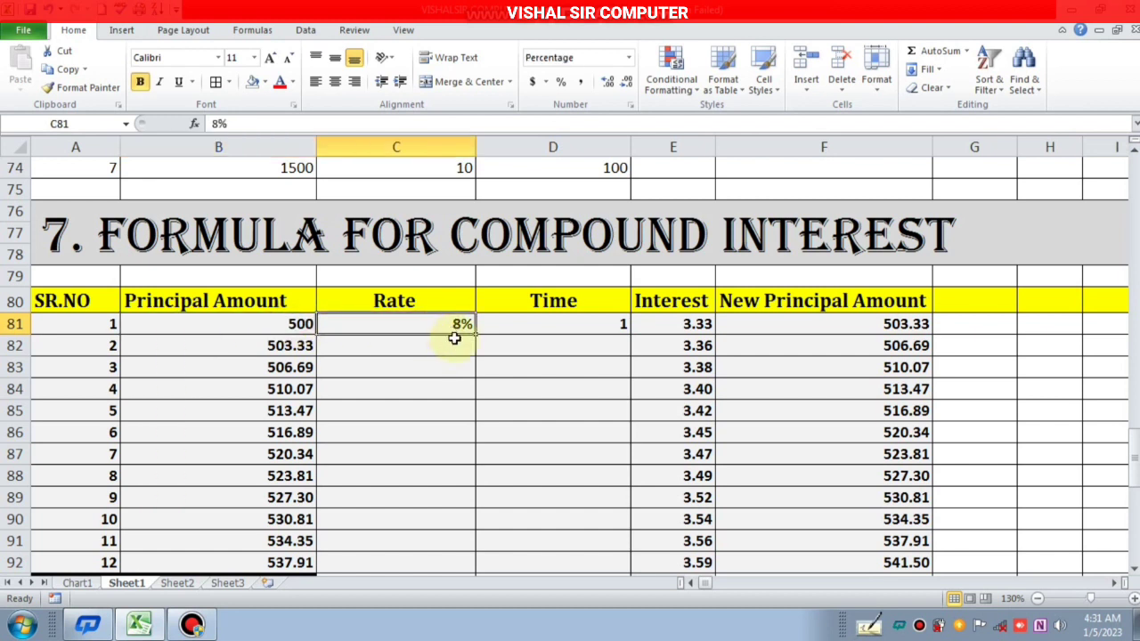
left_click(567, 325)
left_click(679, 324)
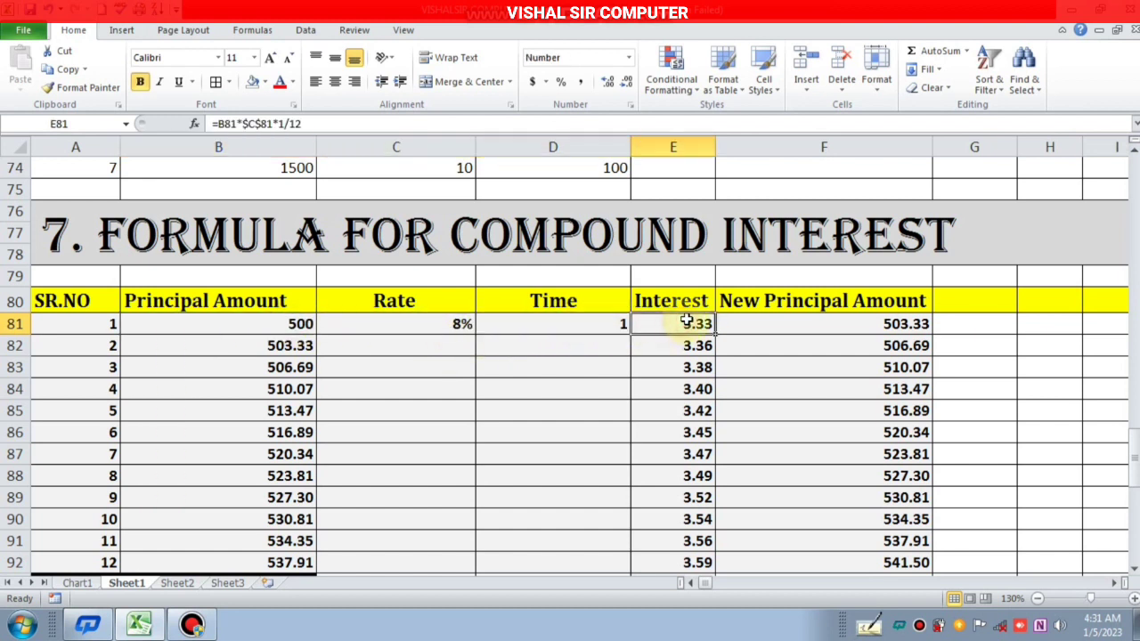
left_click(877, 325)
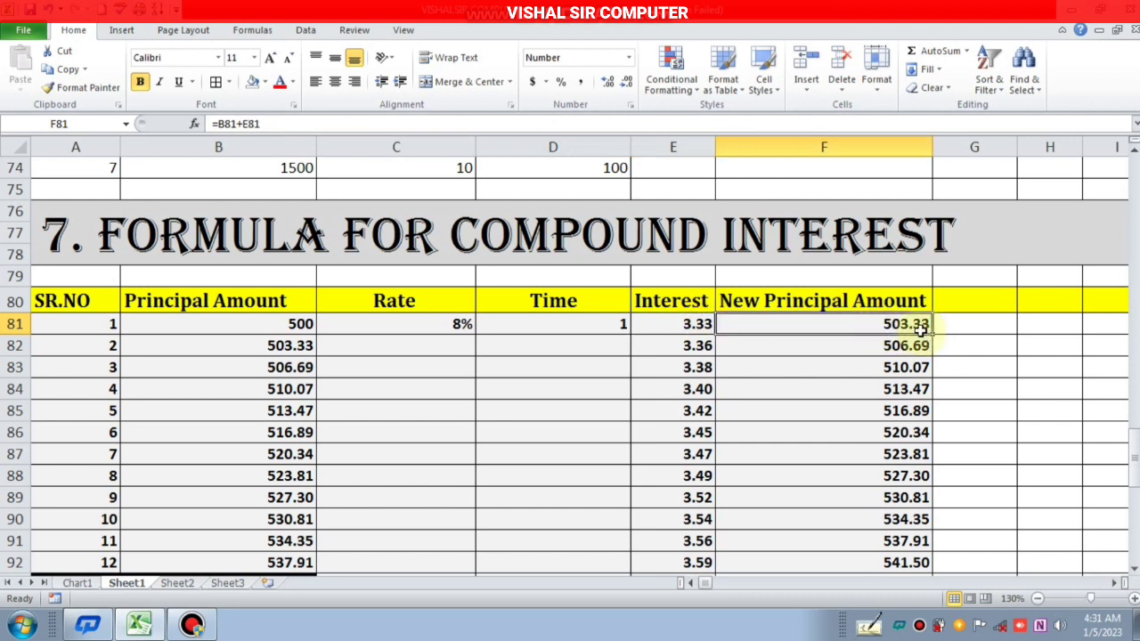
Step: Check how the second month's principal B82 and interest E82 formulas link back
left_click(300, 347)
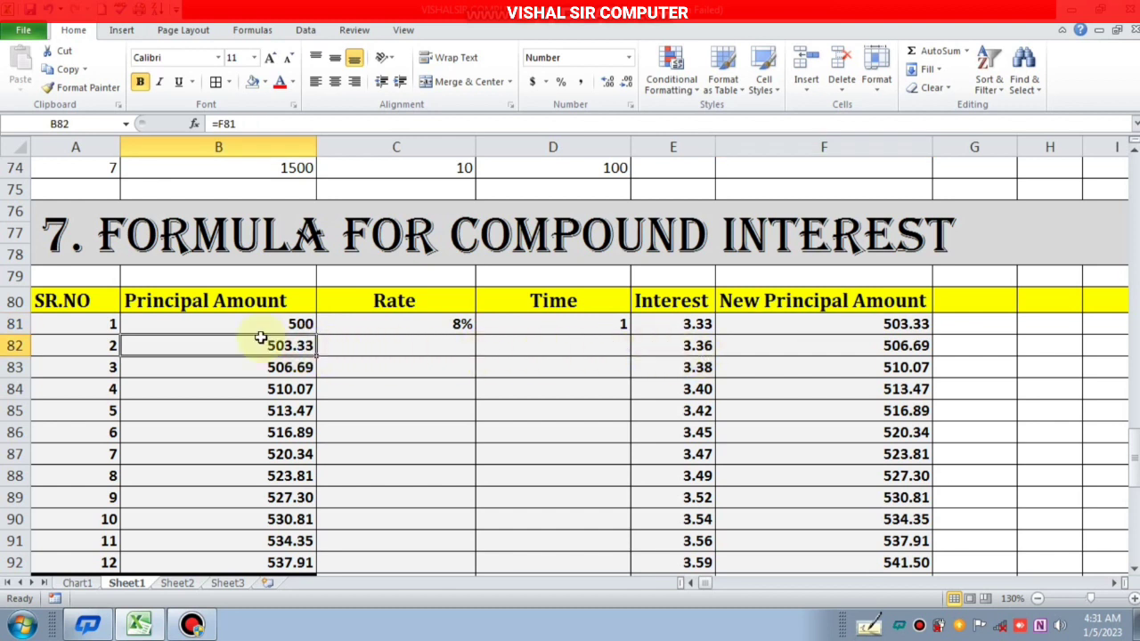
left_click(678, 346)
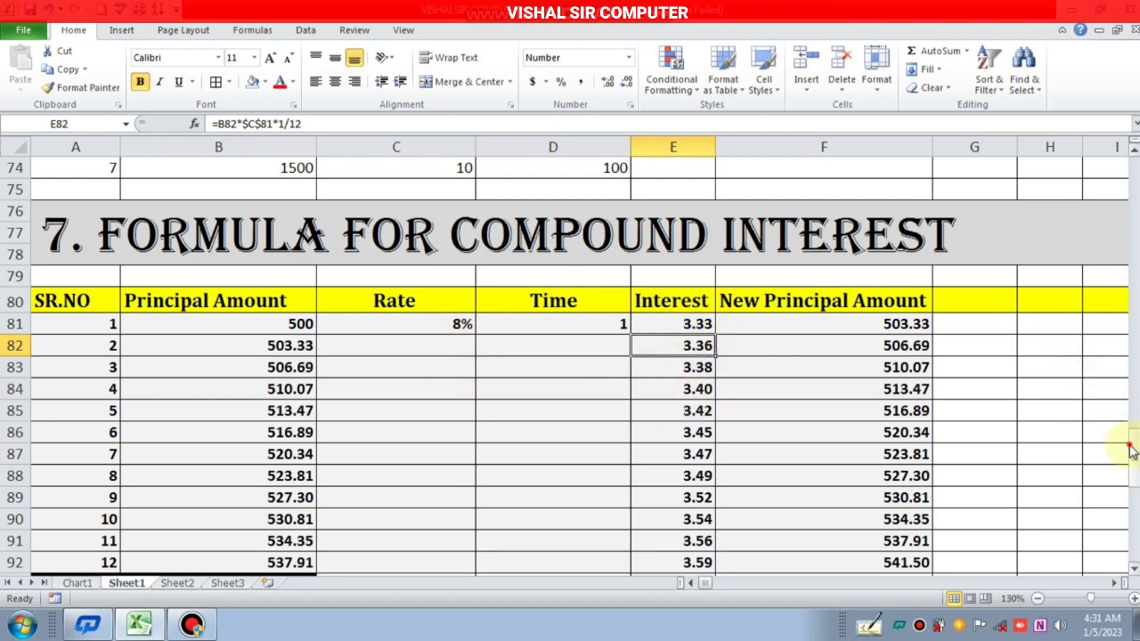
left_click_drag(1132, 446, 1133, 523)
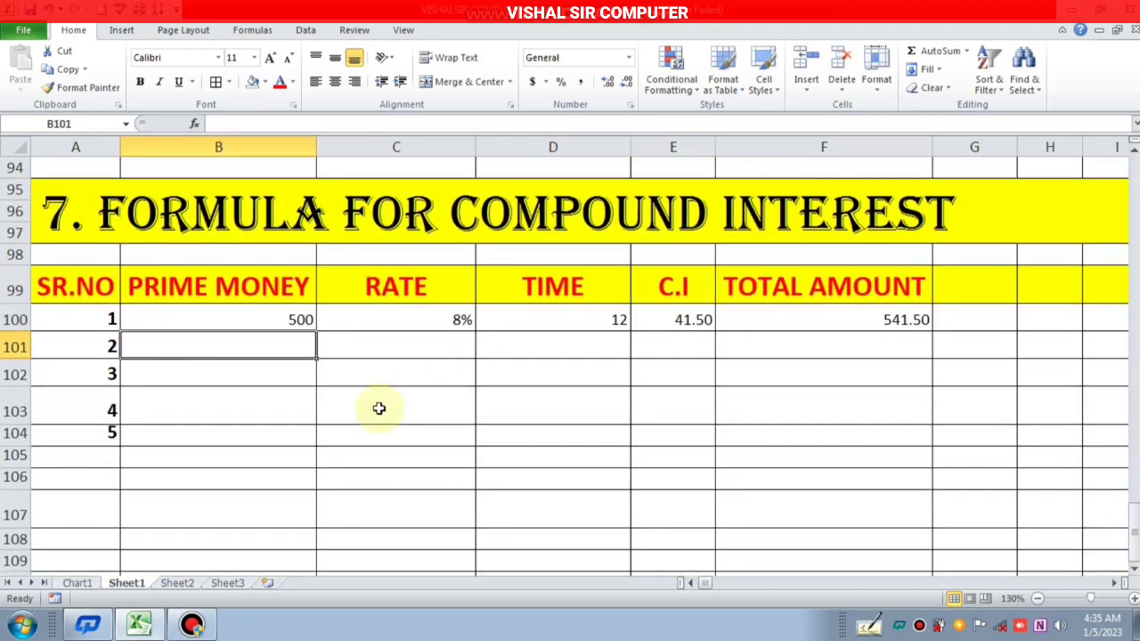
Step: Enter principal 5000, rate 5% and time 2 in row 101 of the C.I table
type("5000")
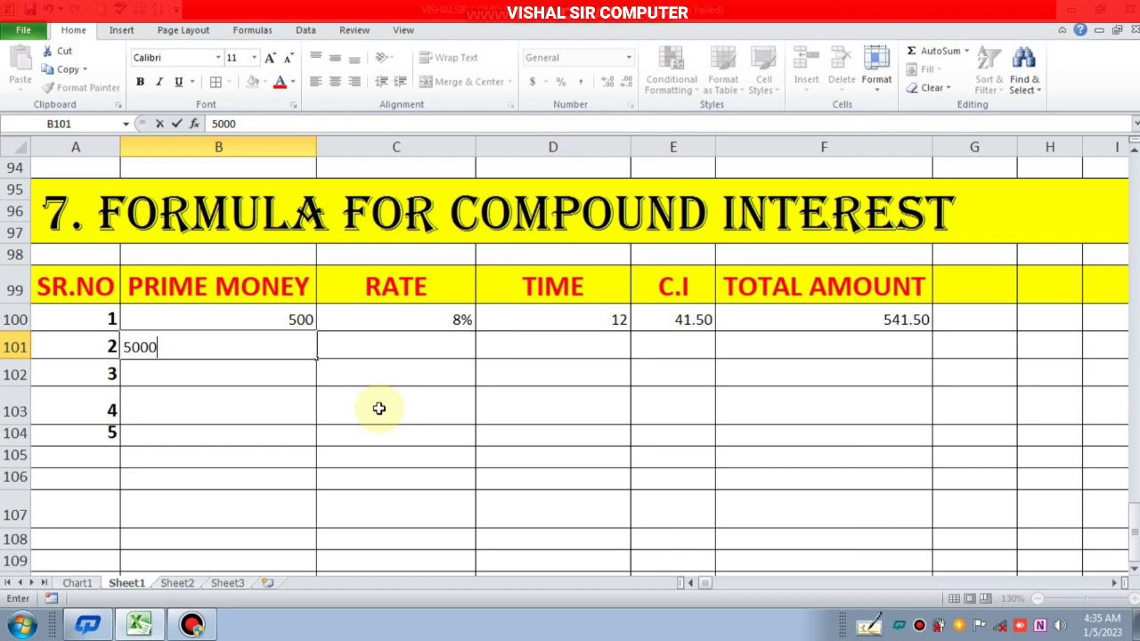
key("Tab")
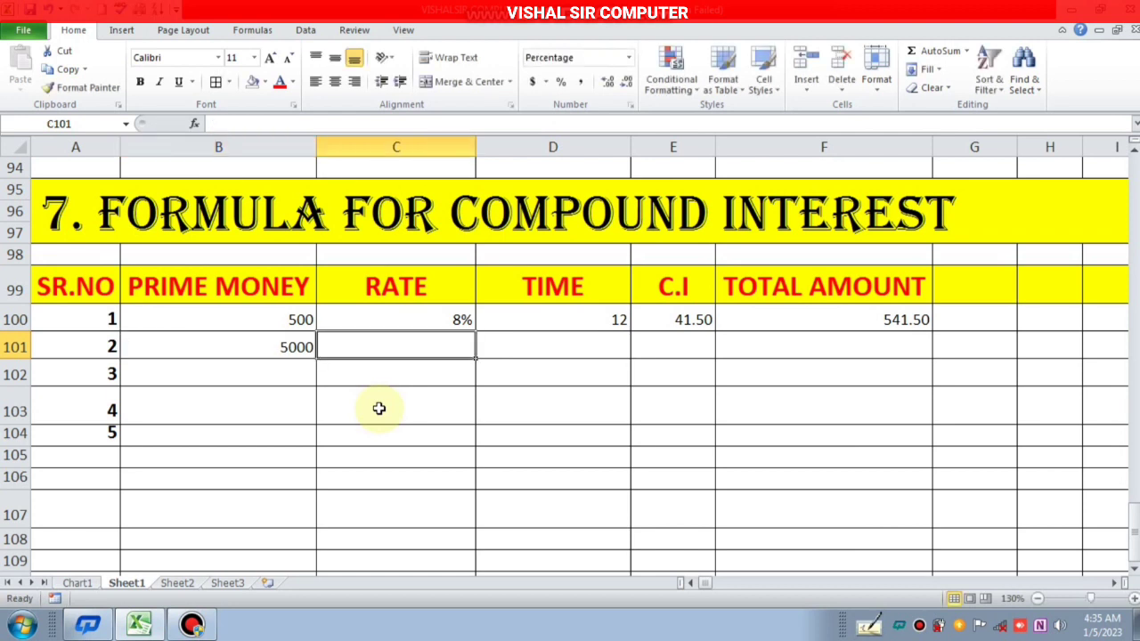
type("5%")
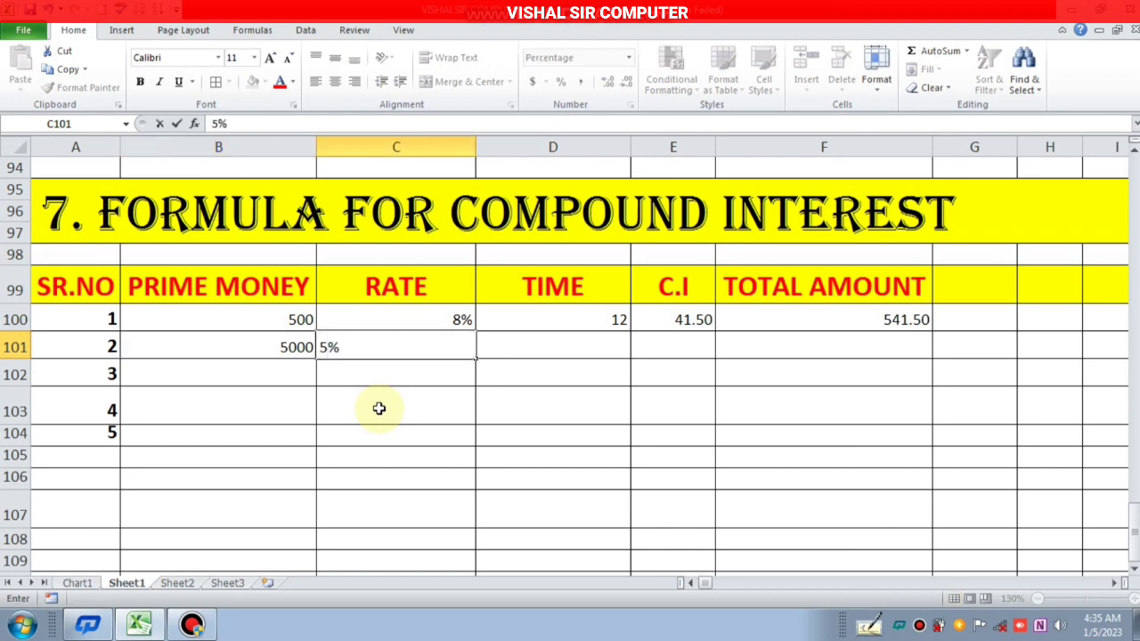
key("Tab")
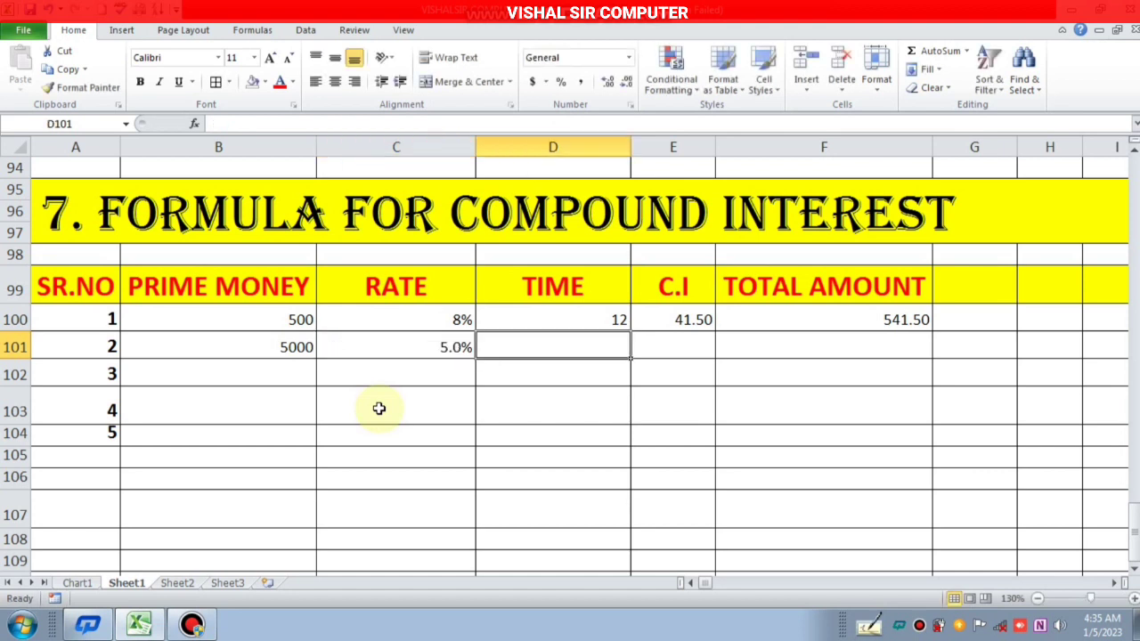
type("2")
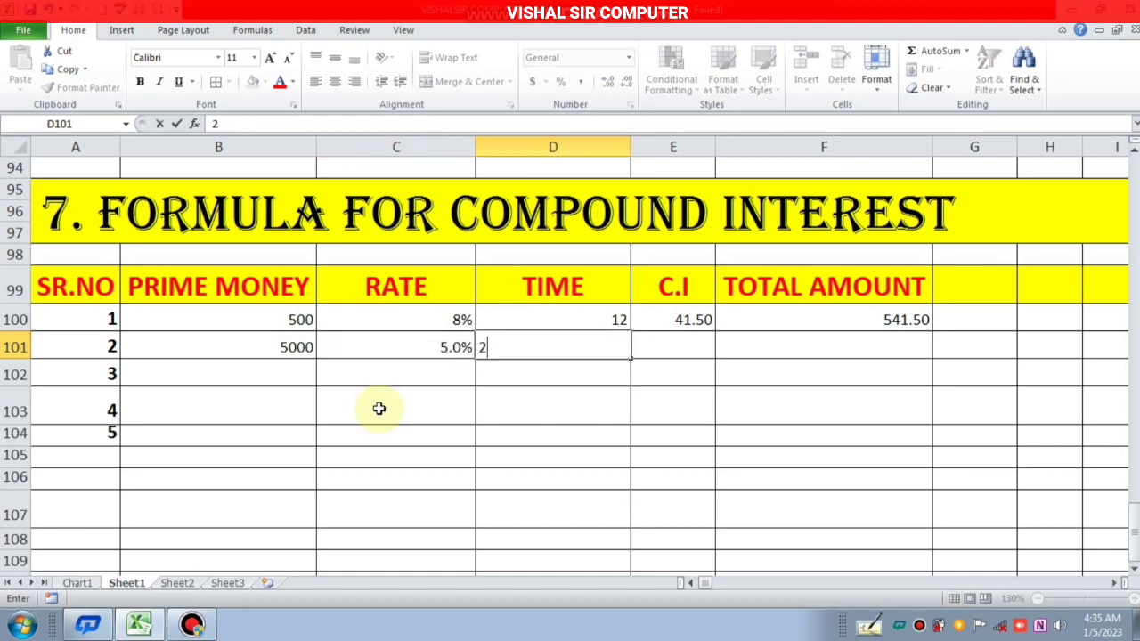
key("Tab")
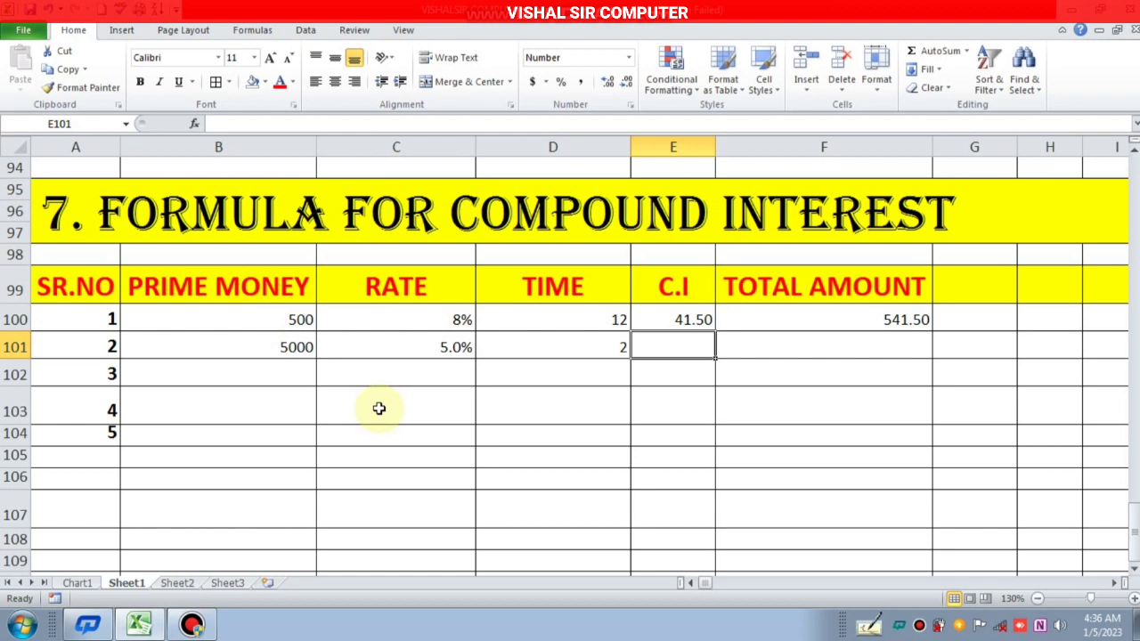
Step: Enter =(B101*(1+C101)^D101-B101) in E101, giving a compound interest of 512.50
type("=")
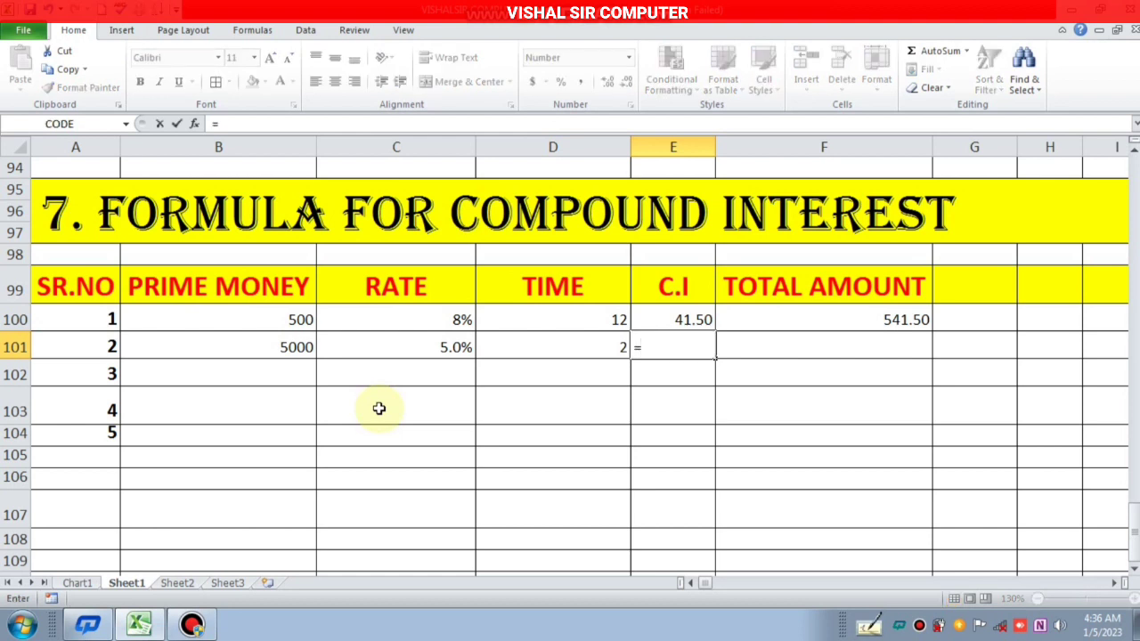
type("(5")
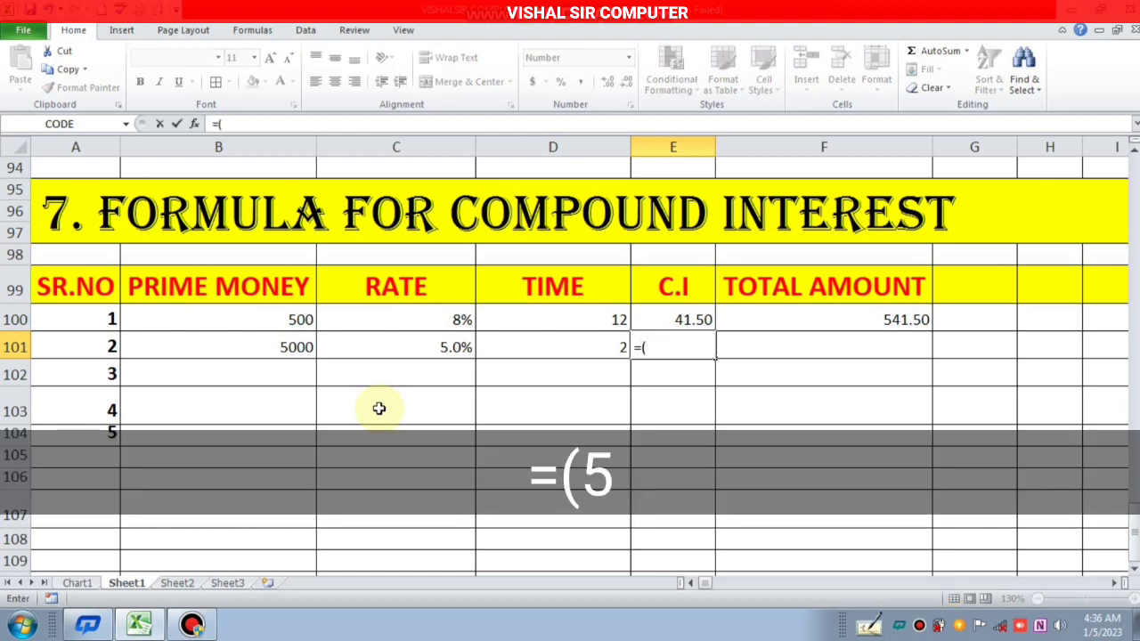
key("Left")
key("Left")
key("Left")
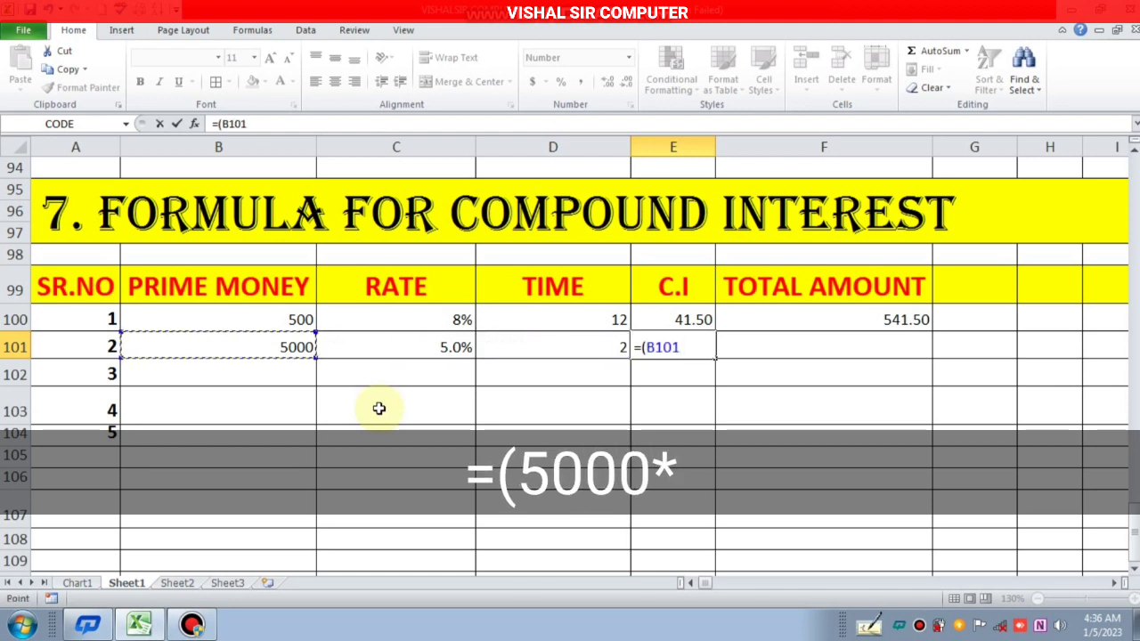
type("*")
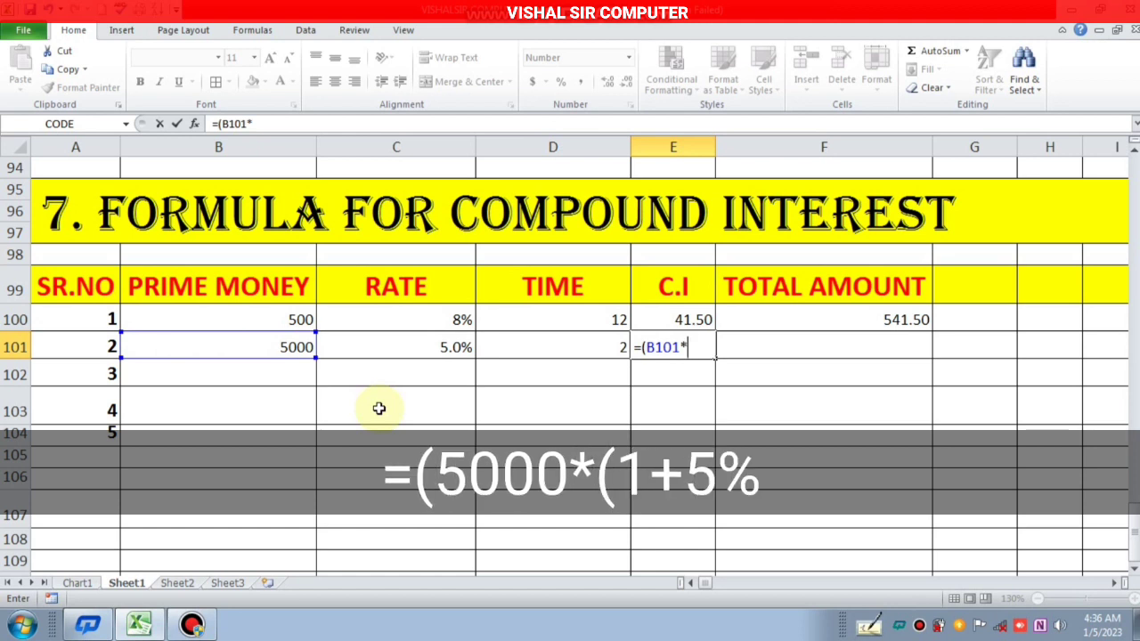
type("(1")
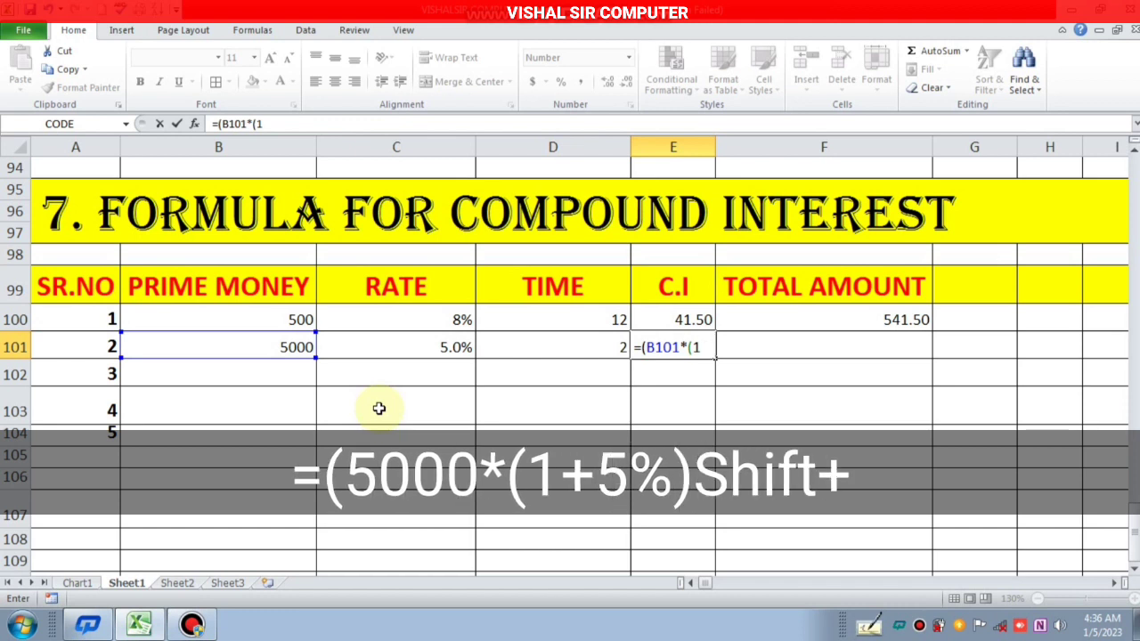
type("+")
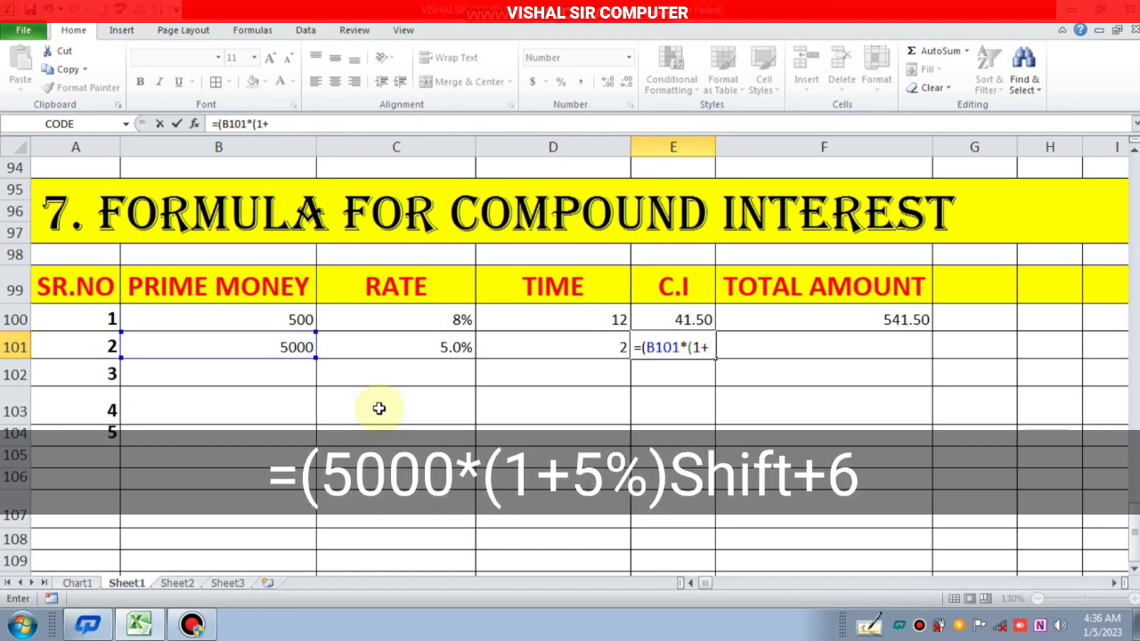
key("Left")
key("Left")
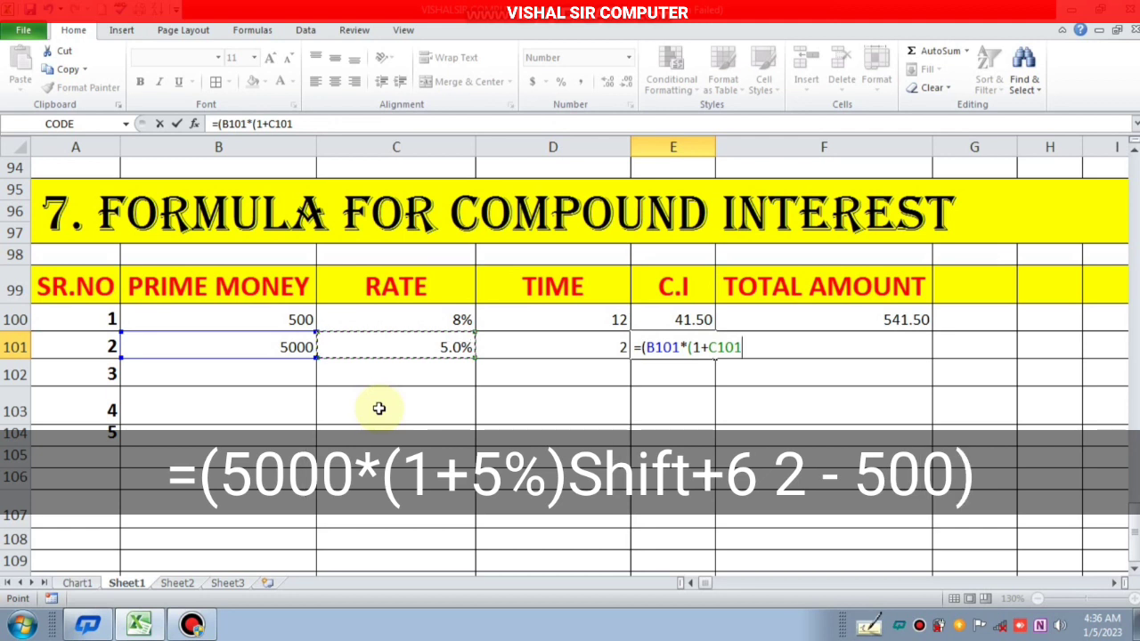
type(")^")
key("Left")
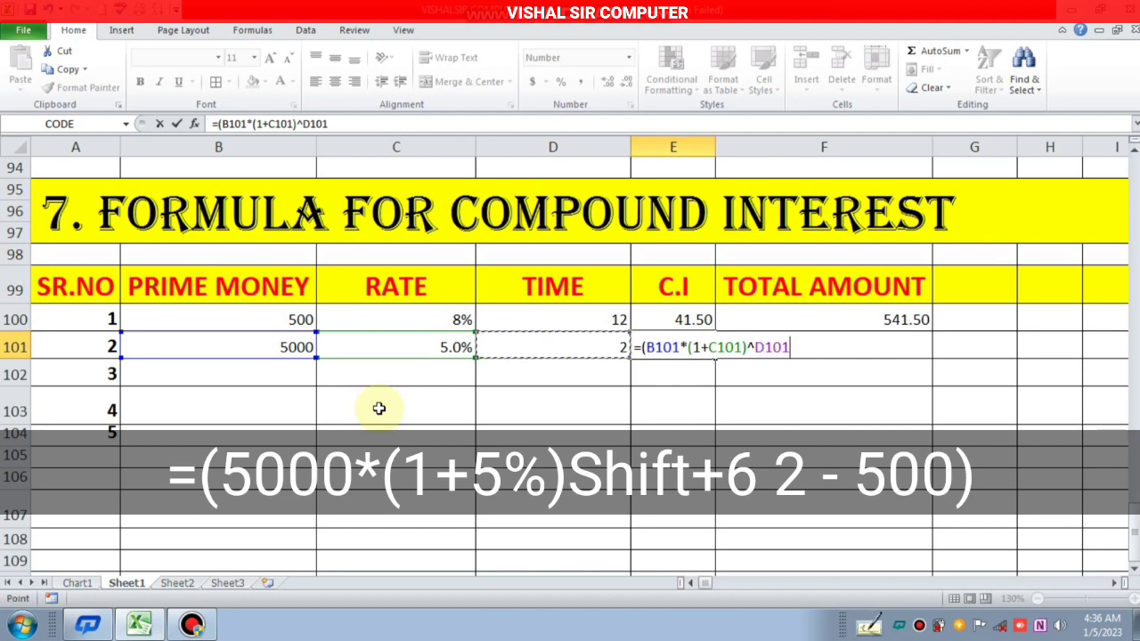
type("-")
key("Left")
key("Left")
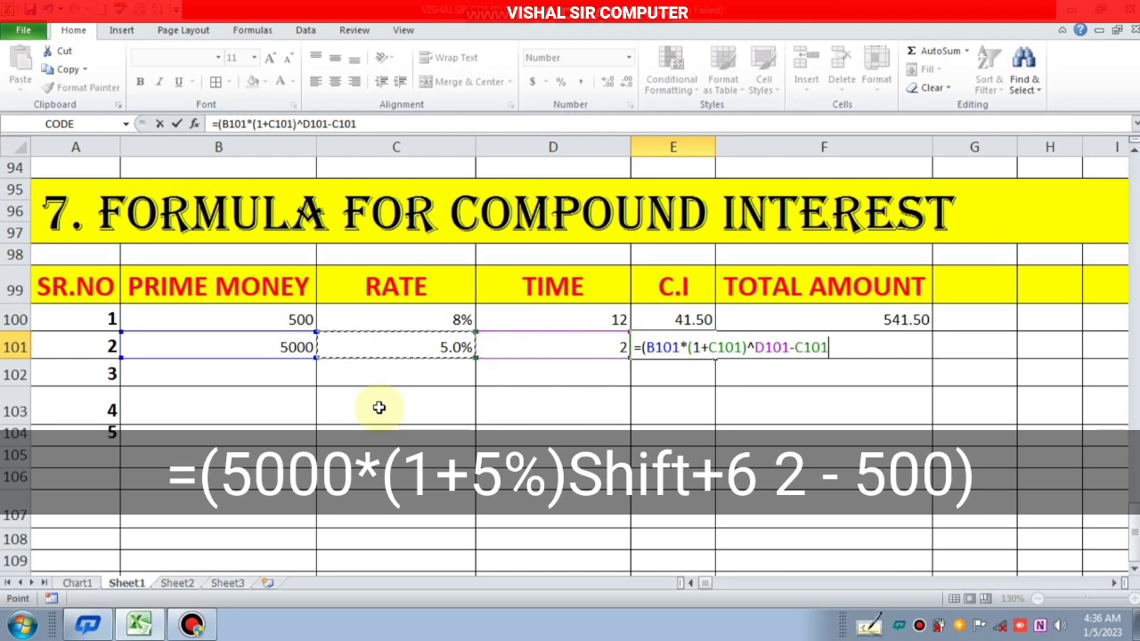
key("Left")
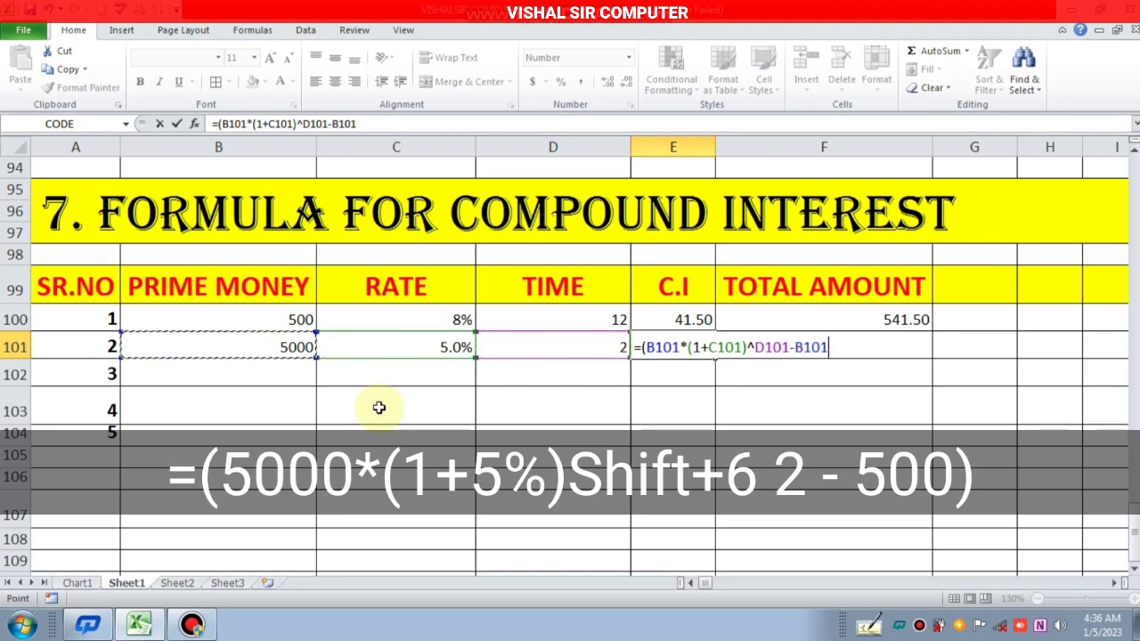
type(")")
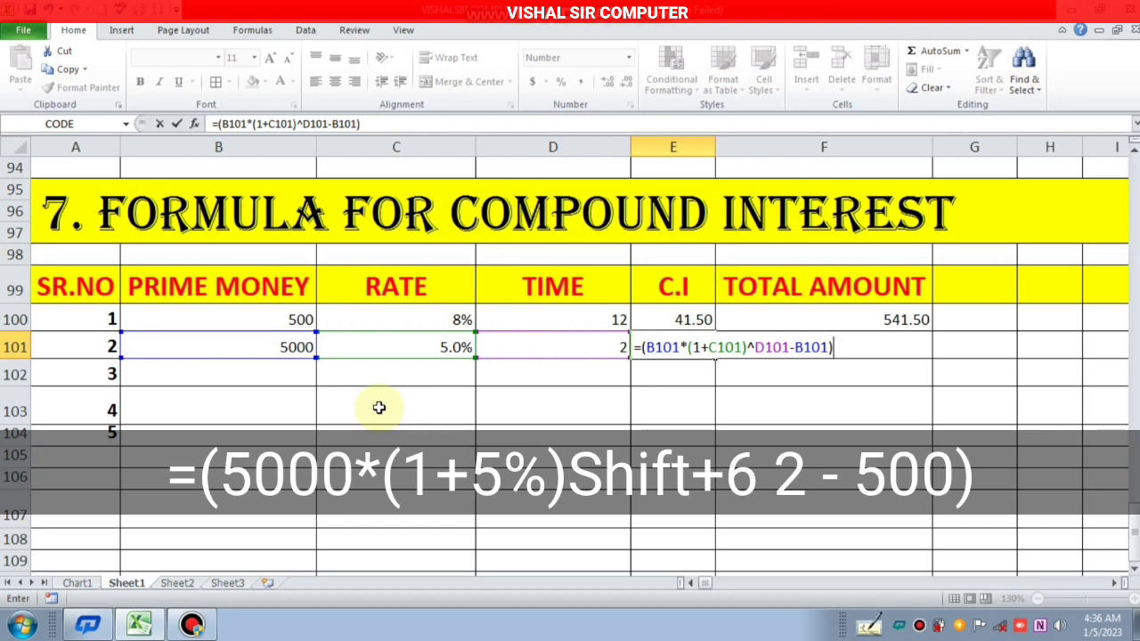
key("Return")
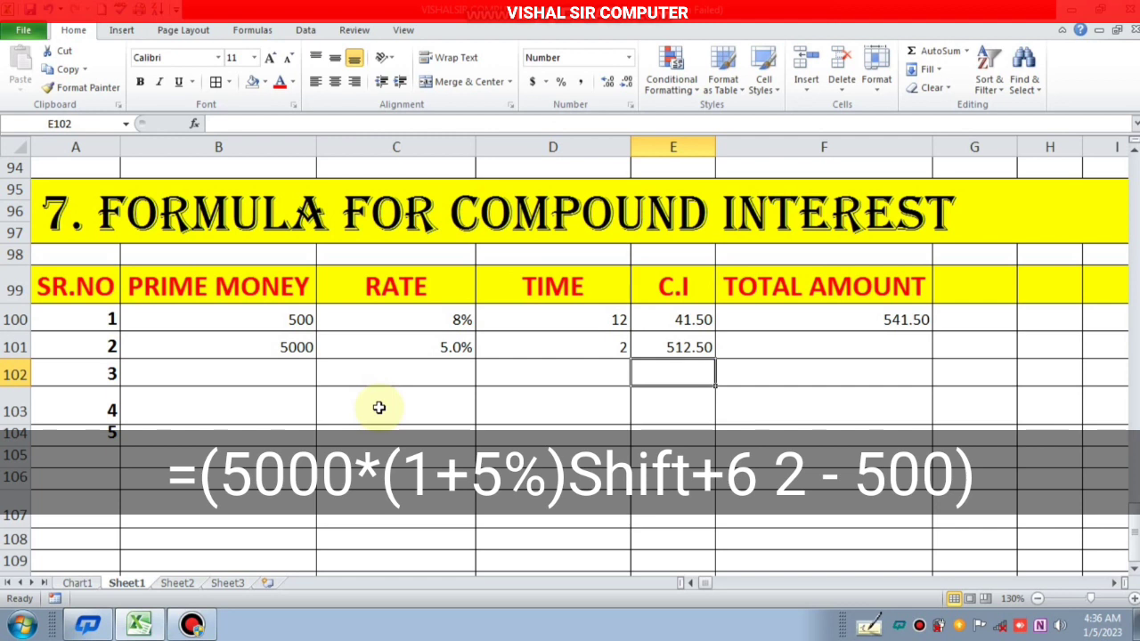
key("Right")
Step: Enter =E101+B101 in F101 so the total amount shows 5512.50
key("Up")
type("=")
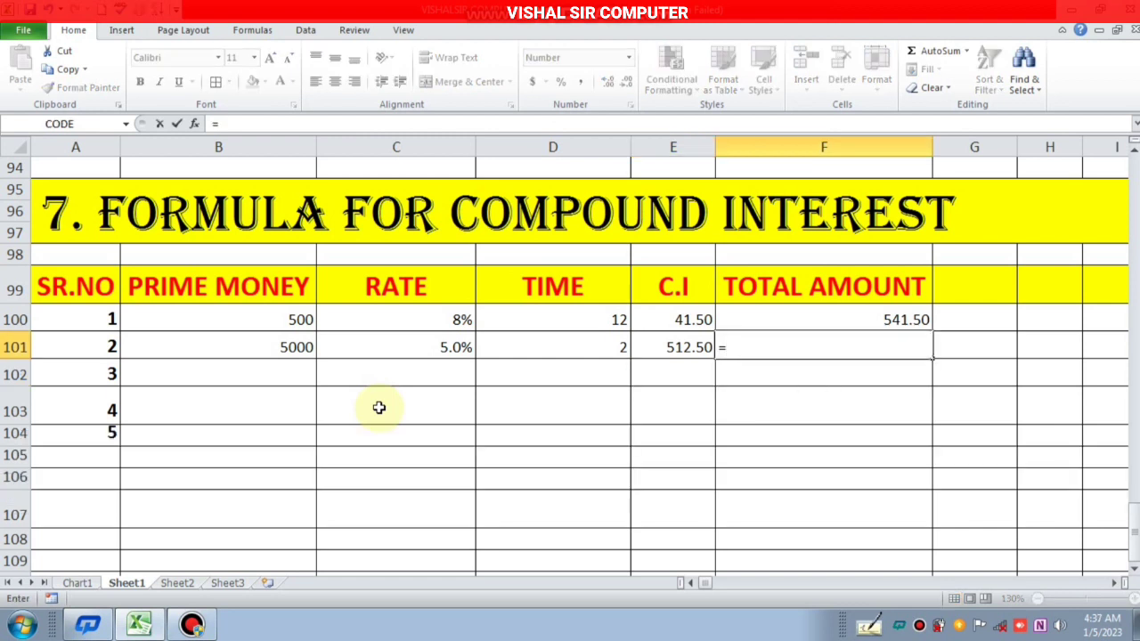
key("Left")
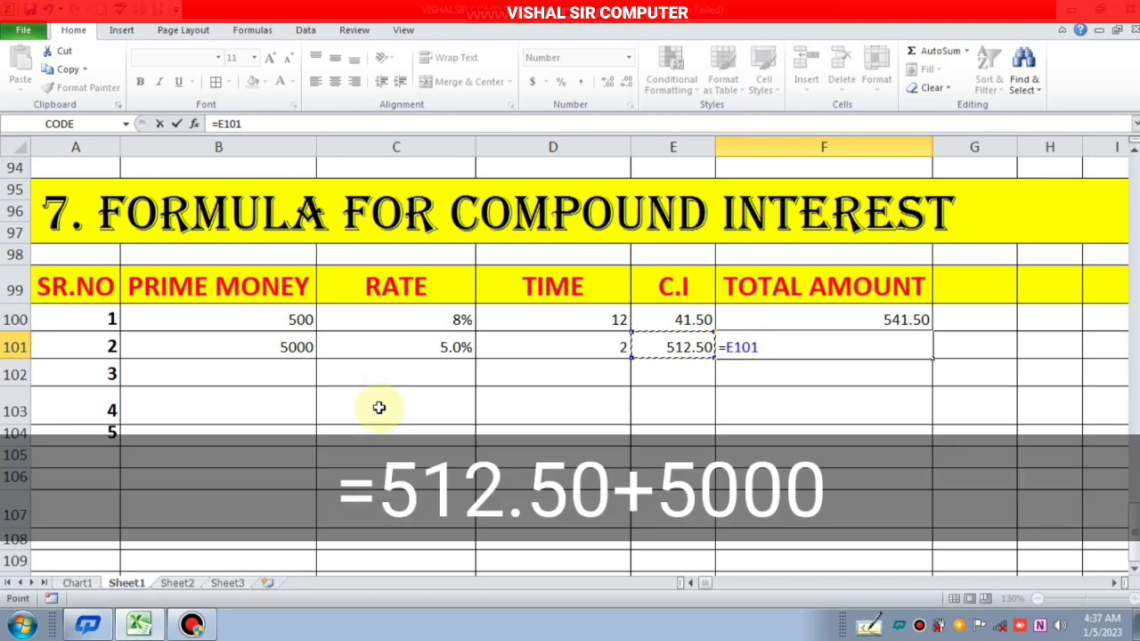
type("+")
key("Left")
key("Left")
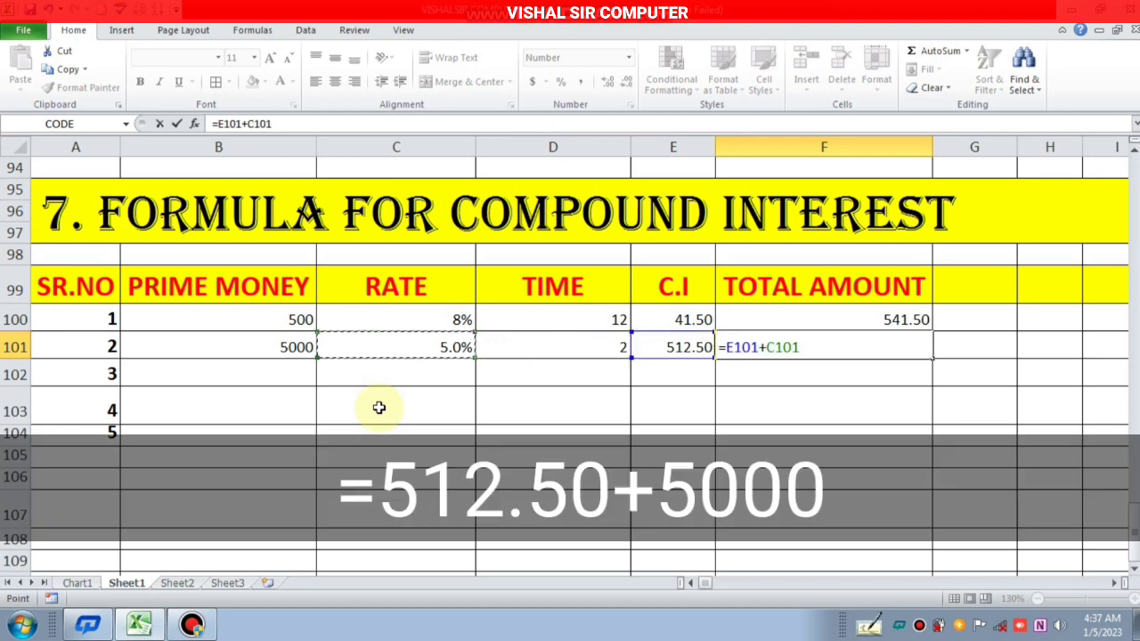
key("Left")
key("Return")
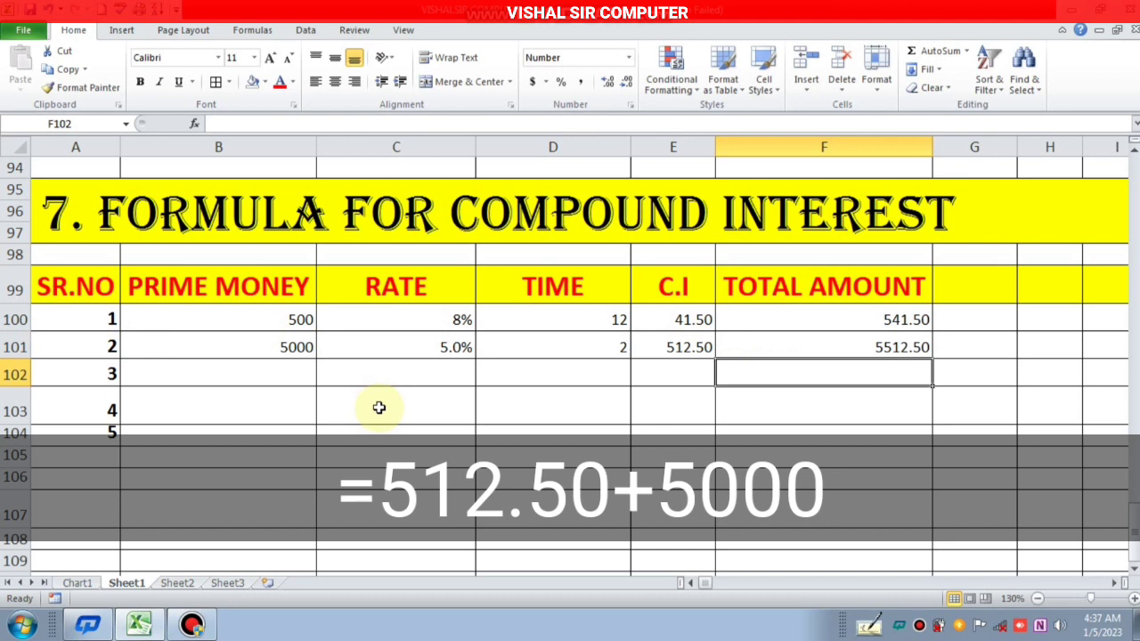